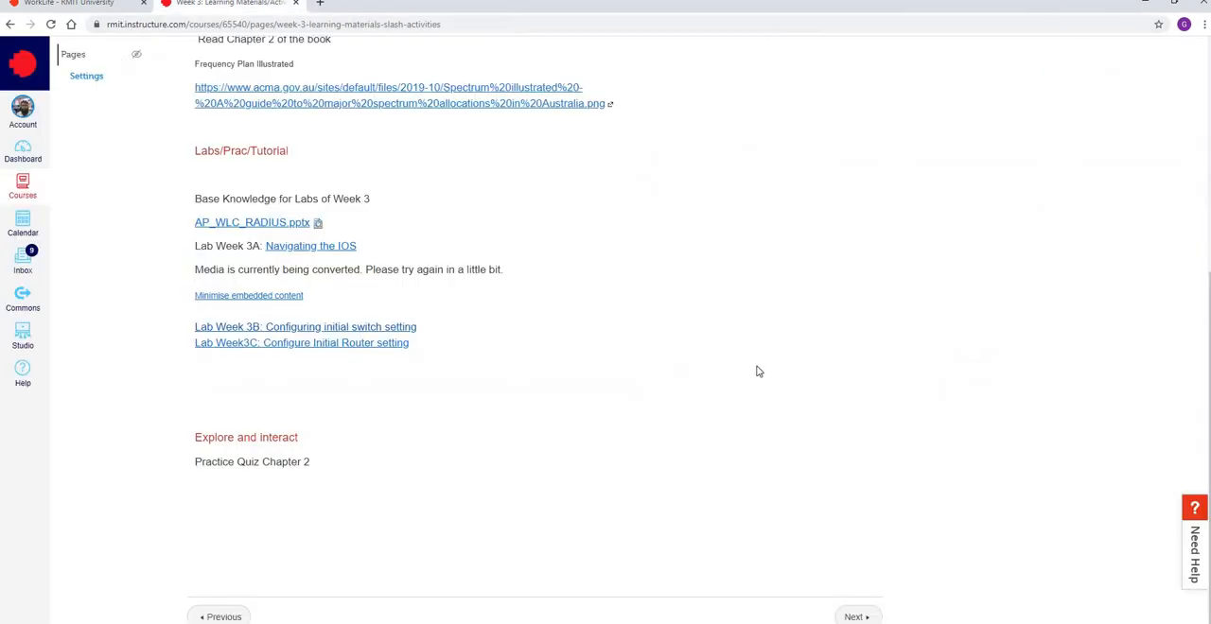
Close the Introduction to Packet Tracer browser tab and dismiss the netacad.com Login window
left_click(448, 3)
left_click(574, 623)
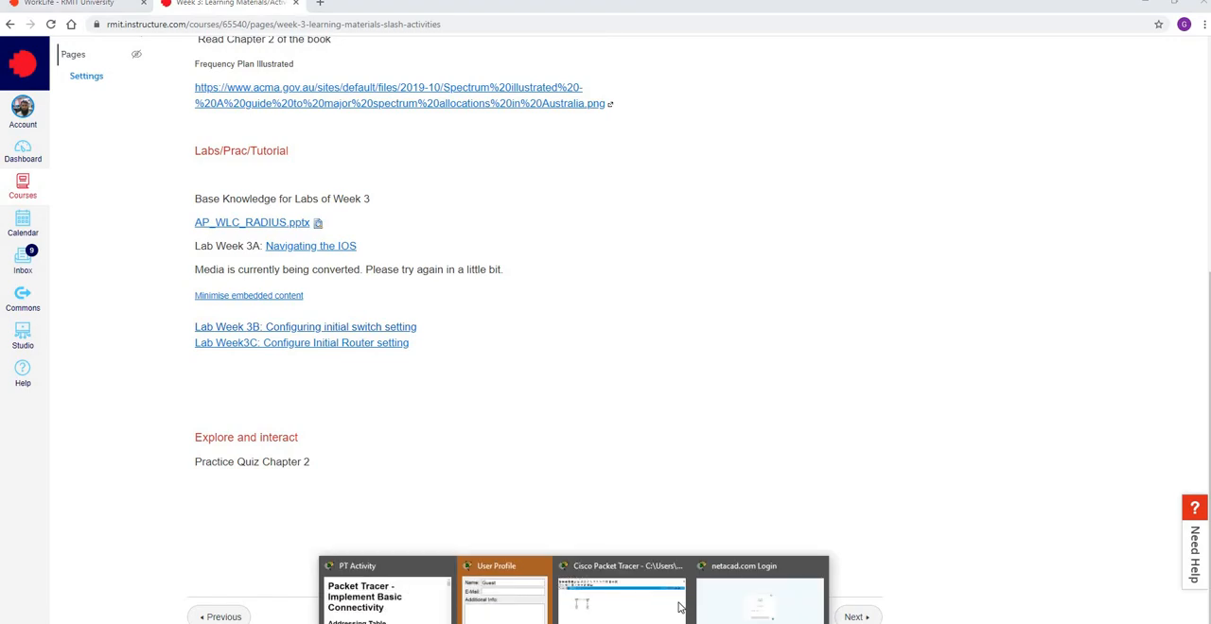
left_click(762, 607)
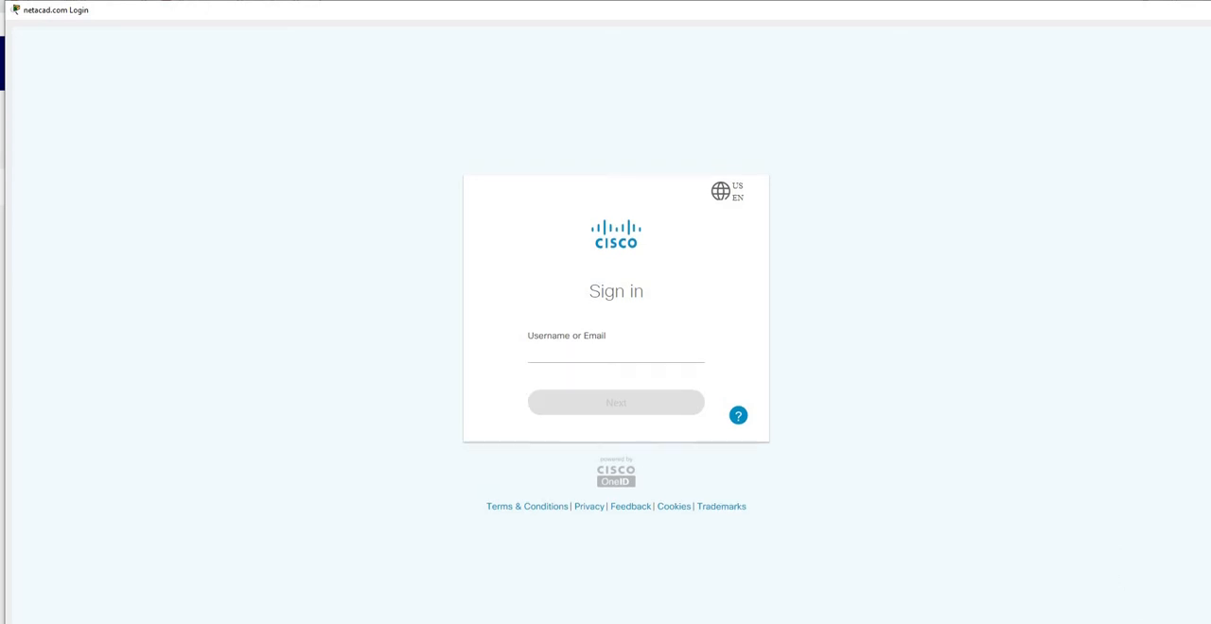
key("alt+Tab")
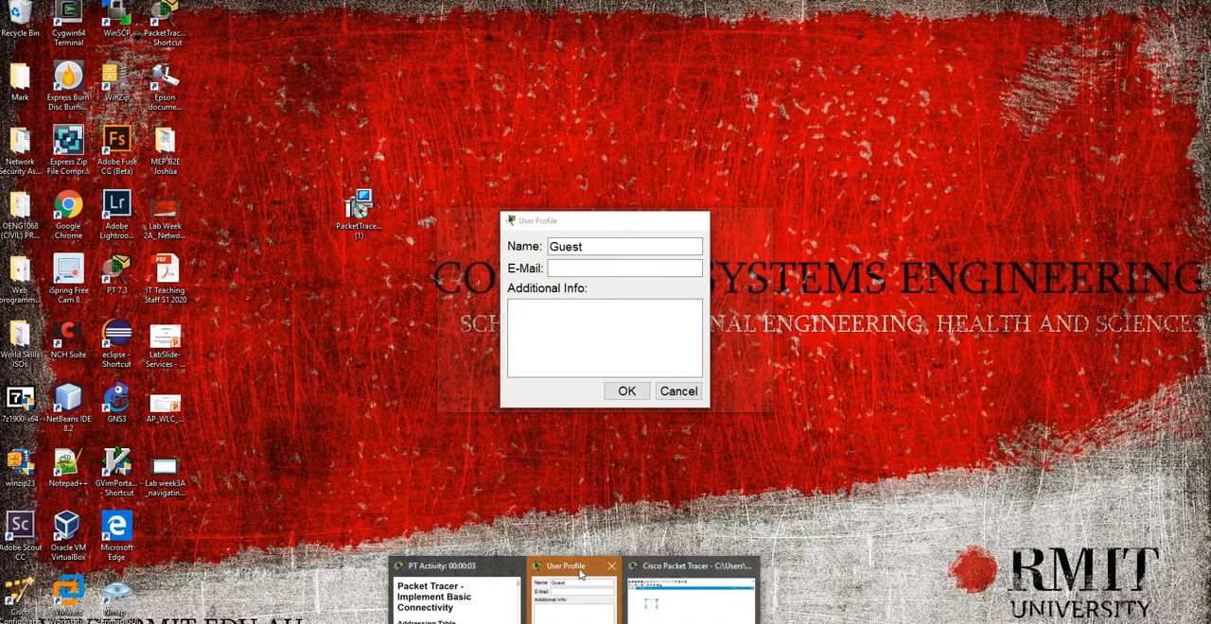
Cancel the Packet Tracer User Profile dialog and switch to the main Cisco Packet Tracer window
left_click(597, 575)
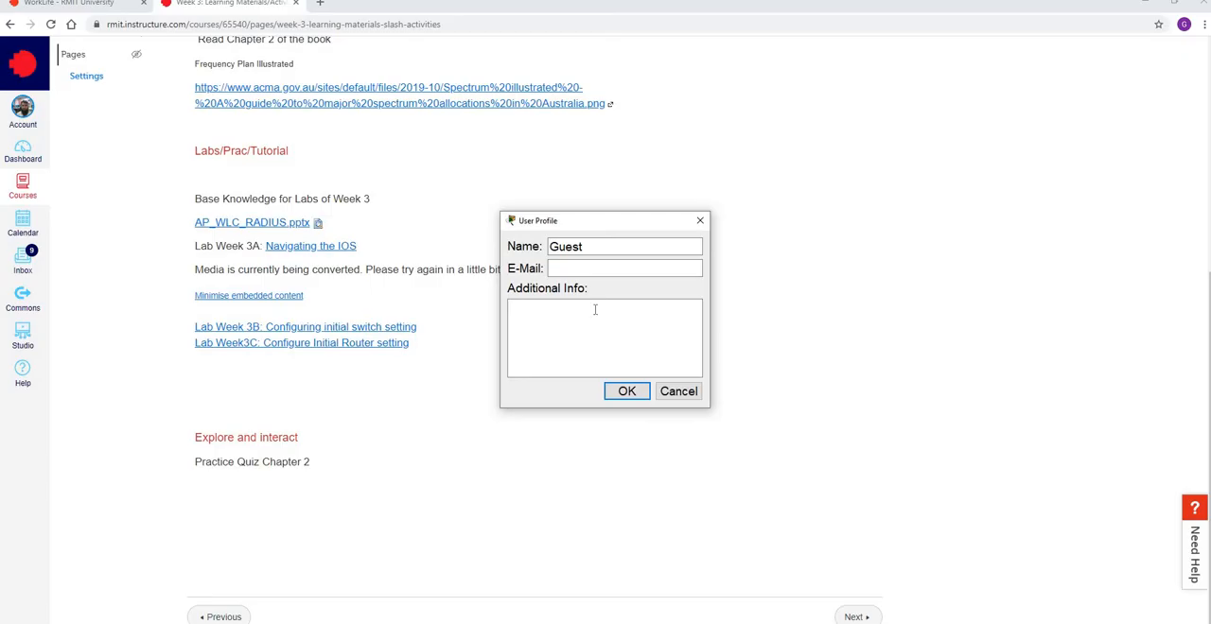
left_click(551, 268)
left_click(681, 394)
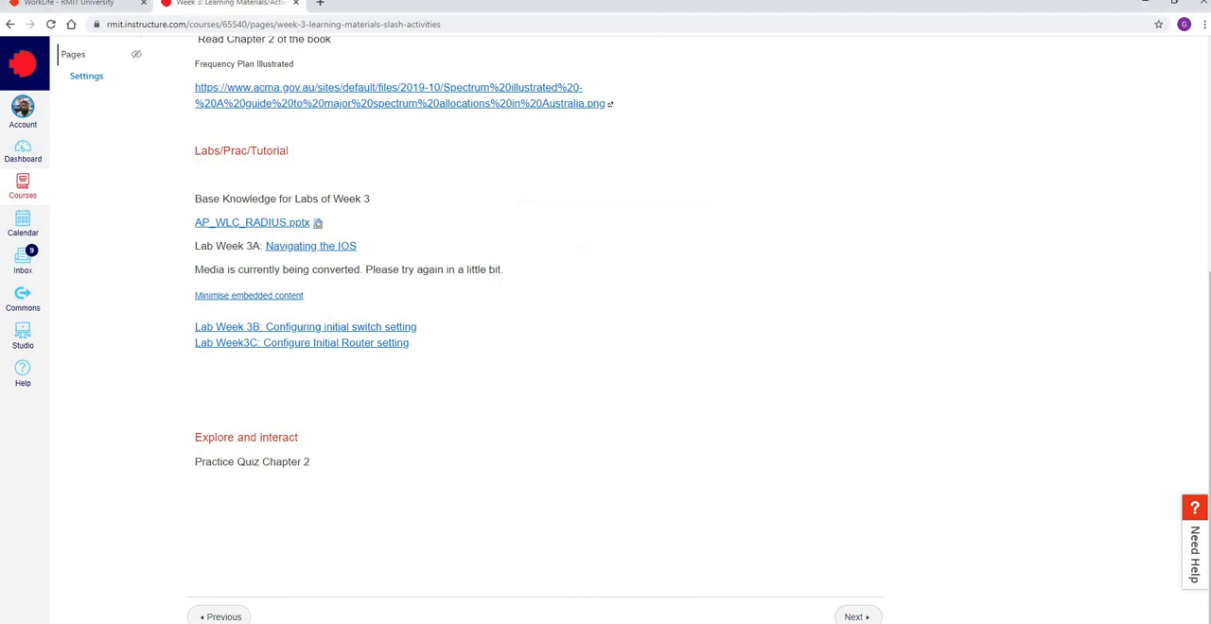
left_click(592, 603)
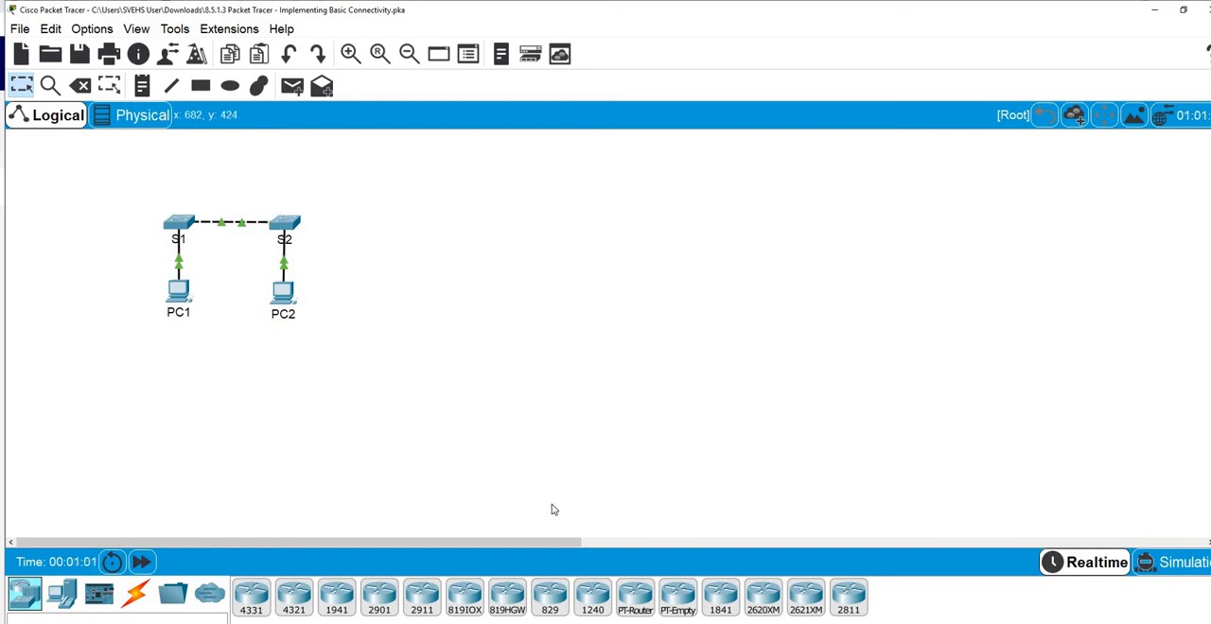
Bring up the PT Activity instructions window, move it beside the network topology and enlarge it to show the full addressing table
mouse_move(575, 622)
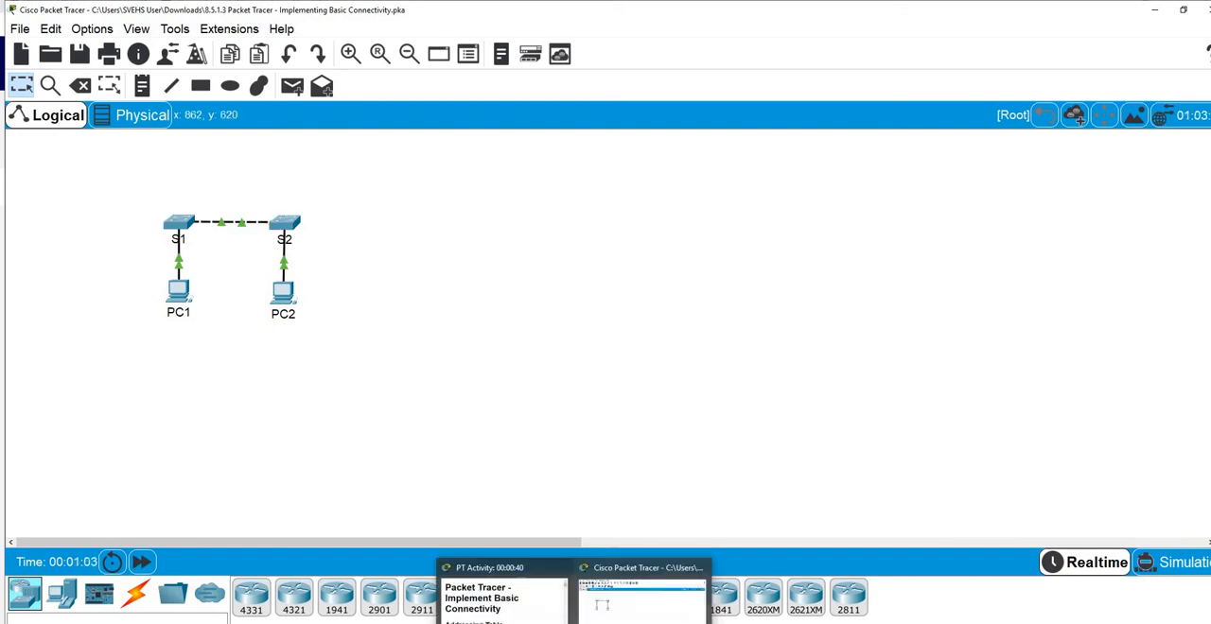
left_click(517, 600)
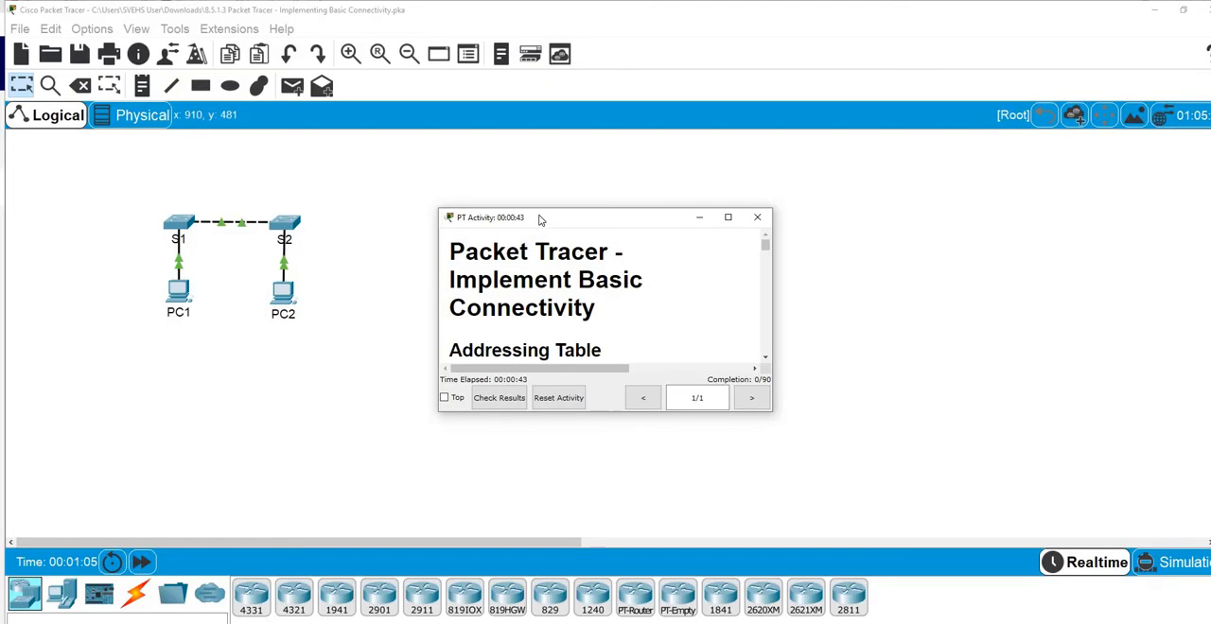
left_click_drag(538, 219, 686, 26)
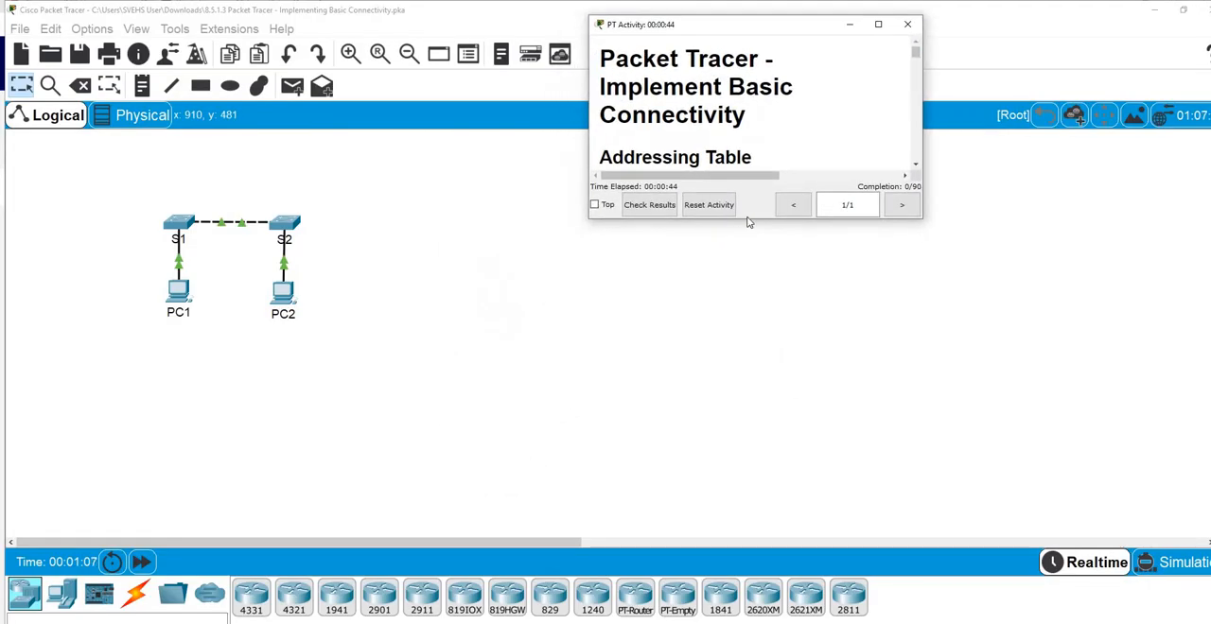
left_click_drag(751, 219, 770, 480)
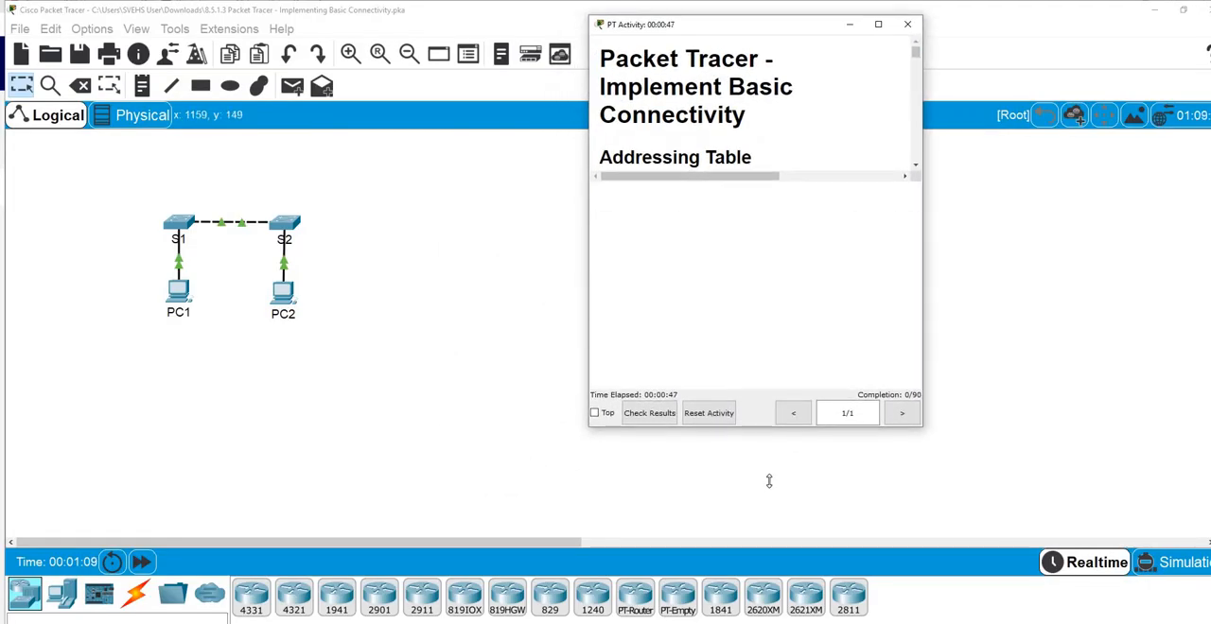
left_click_drag(930, 224, 1146, 214)
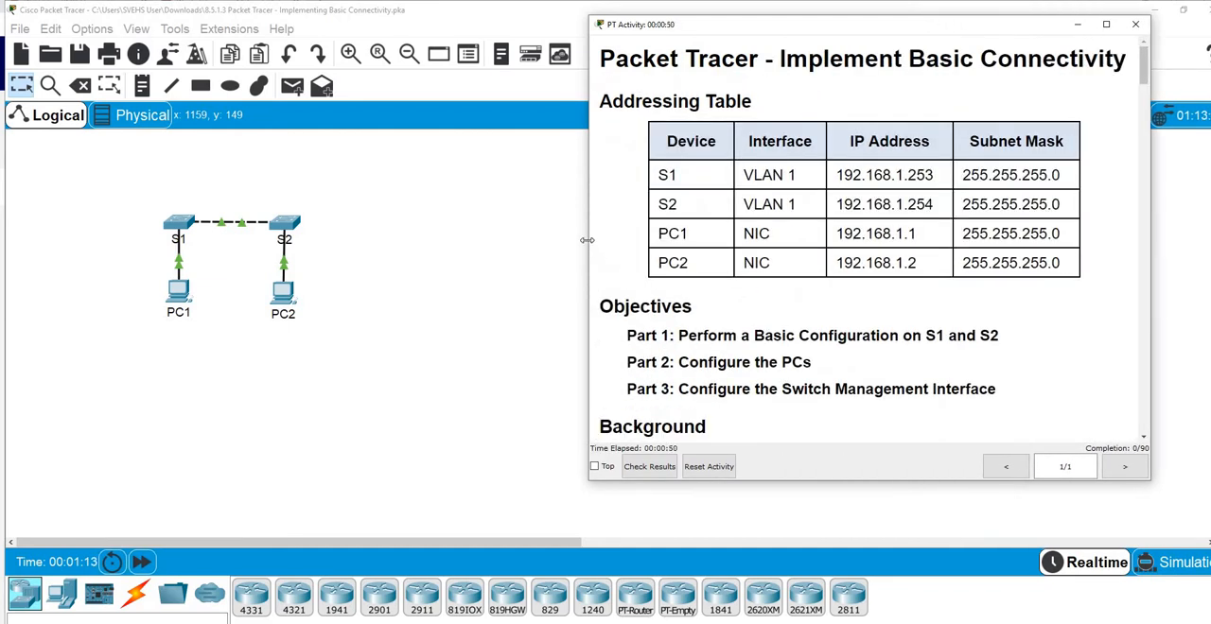
left_click_drag(586, 241, 434, 241)
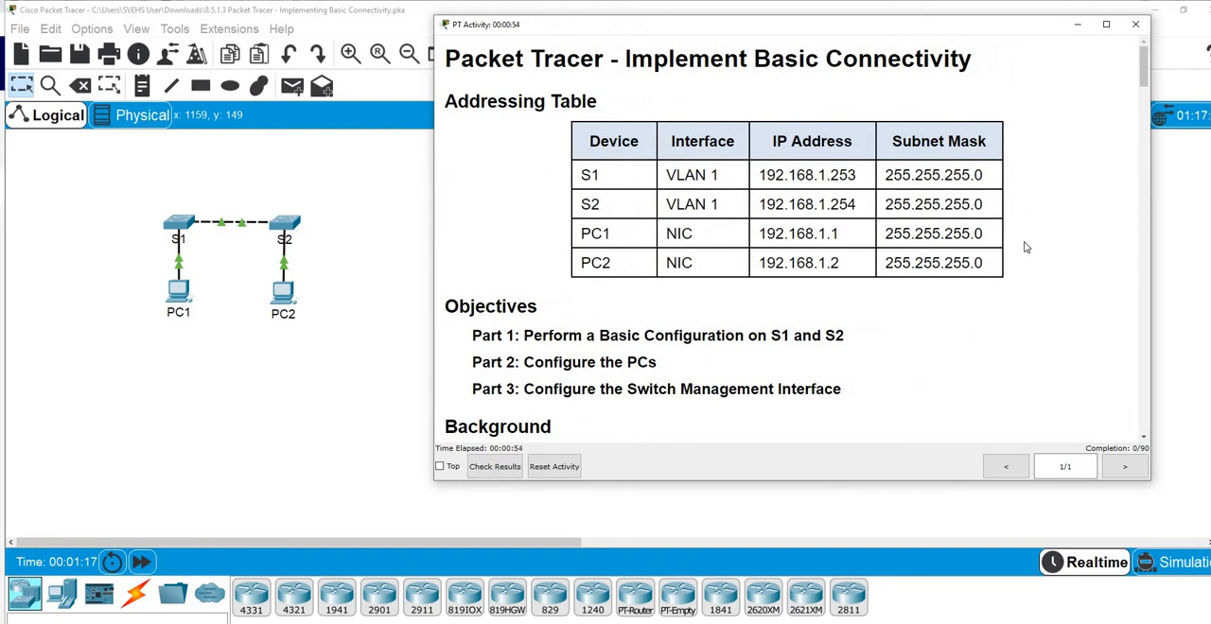
Read through the Implement Basic Connectivity instructions, from the addressing table and objectives to the network connectivity checks in Part 3
scroll(1026, 247, "down", 2)
scroll(1026, 247, "down", 15)
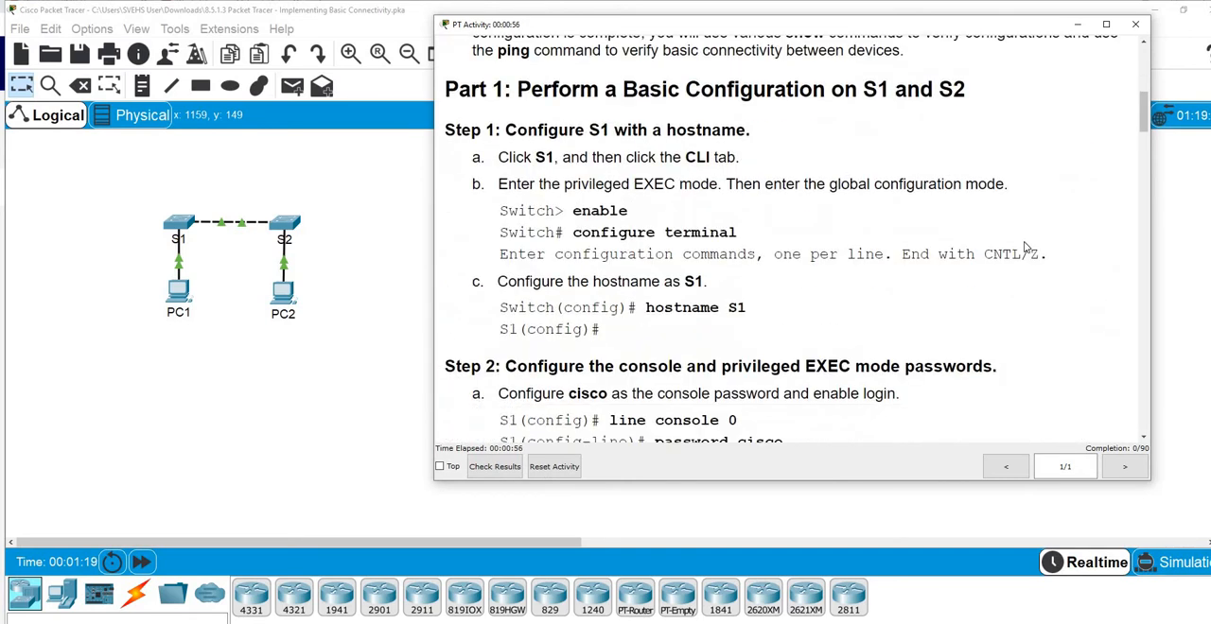
scroll(1027, 247, "down", 10)
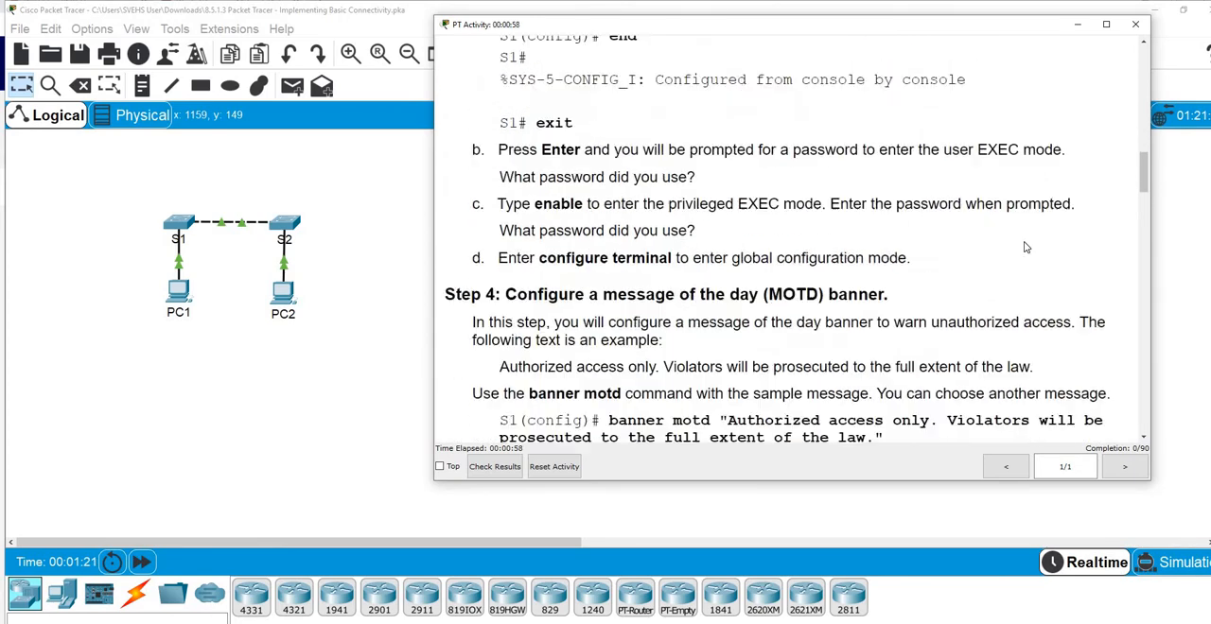
scroll(1026, 247, "down", 15)
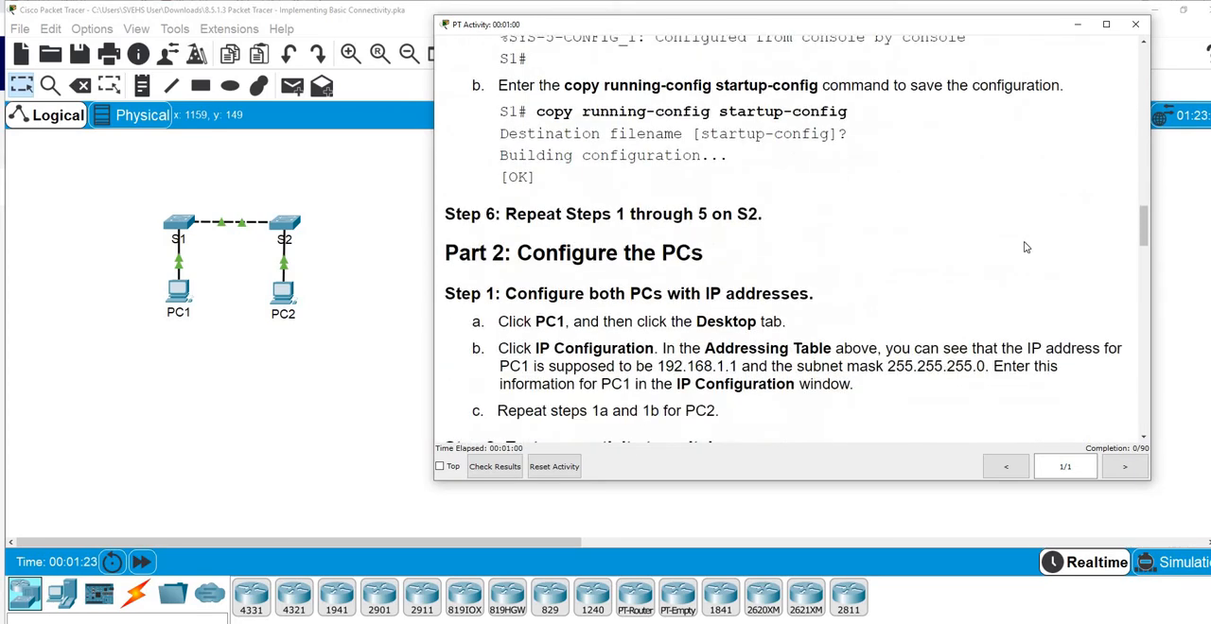
scroll(1027, 247, "down", 8)
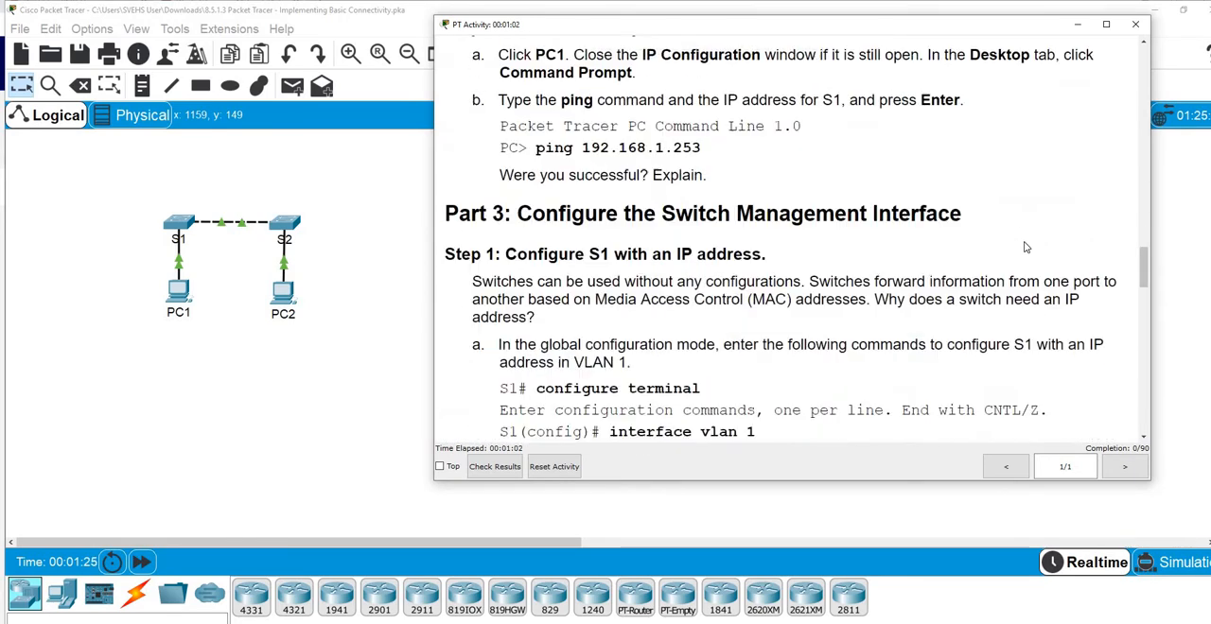
scroll(1025, 247, "down", 10)
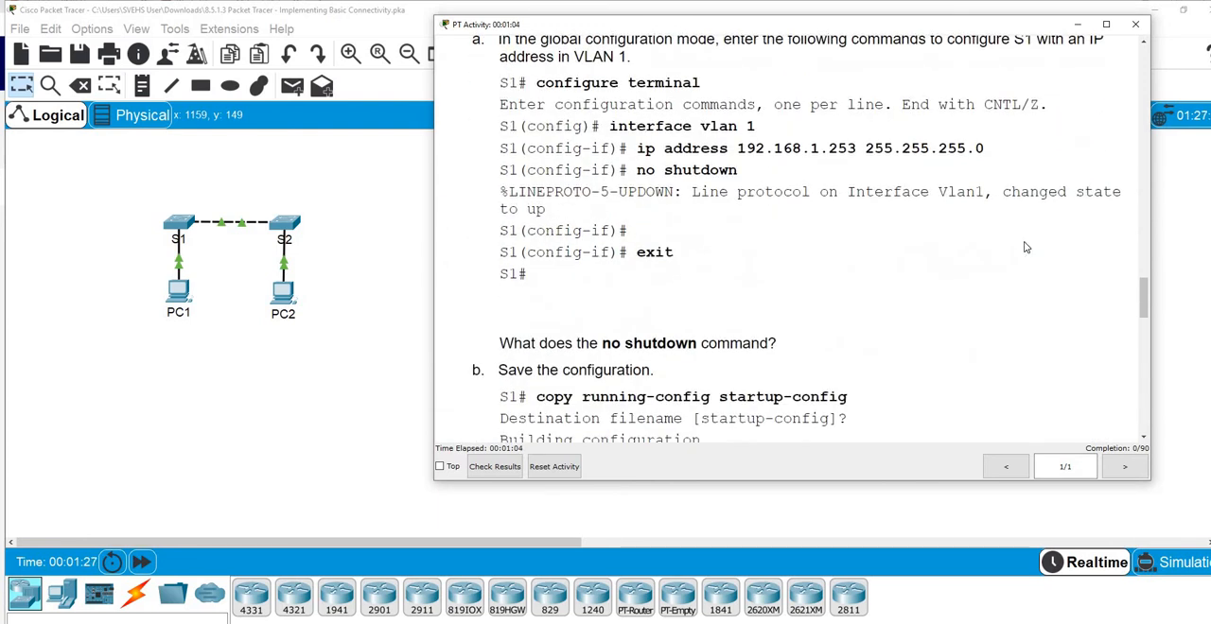
scroll(1025, 247, "down", 8)
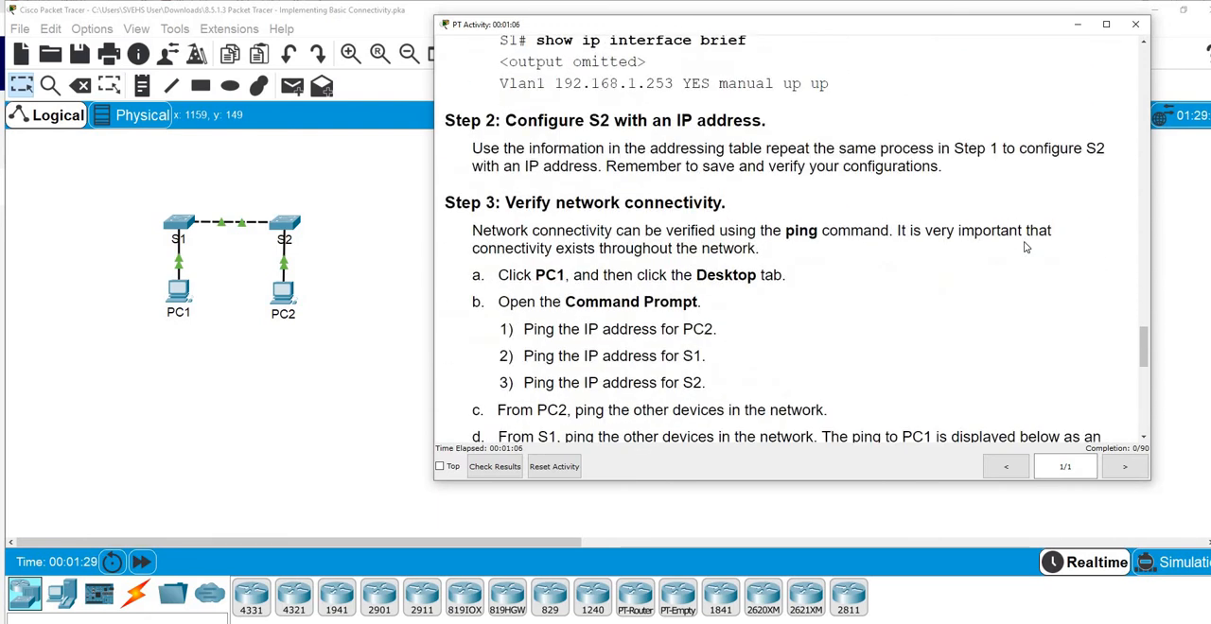
scroll(1025, 247, "down", 3)
scroll(1025, 246, "up", 10)
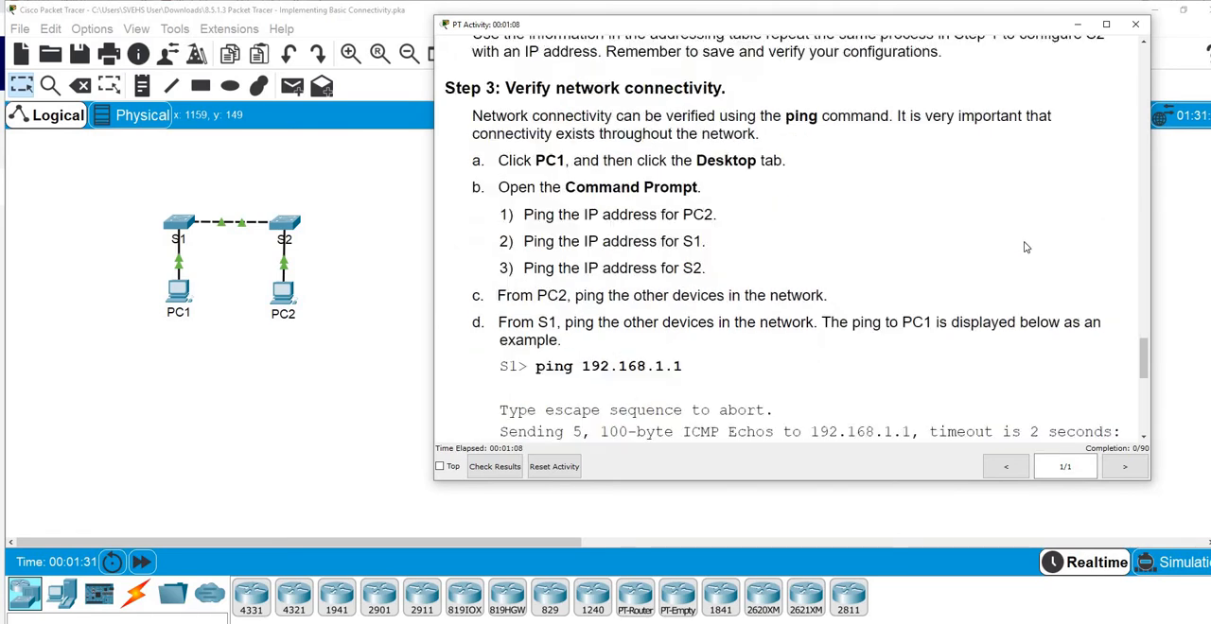
scroll(1025, 247, "up", 20)
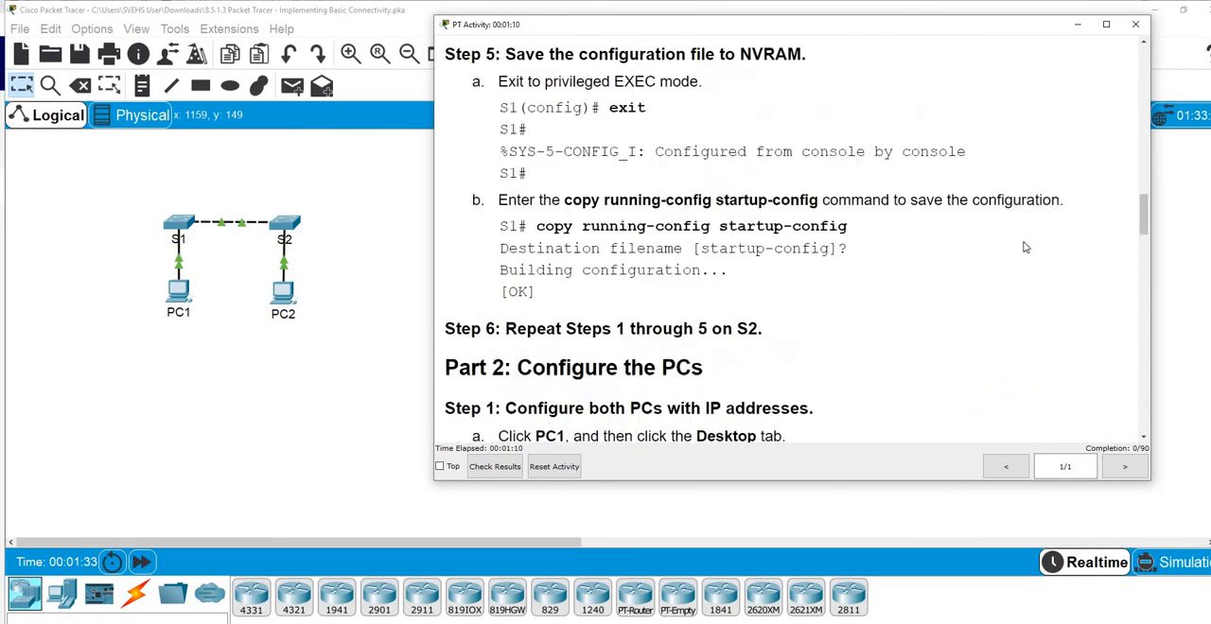
scroll(1024, 247, "up", 10)
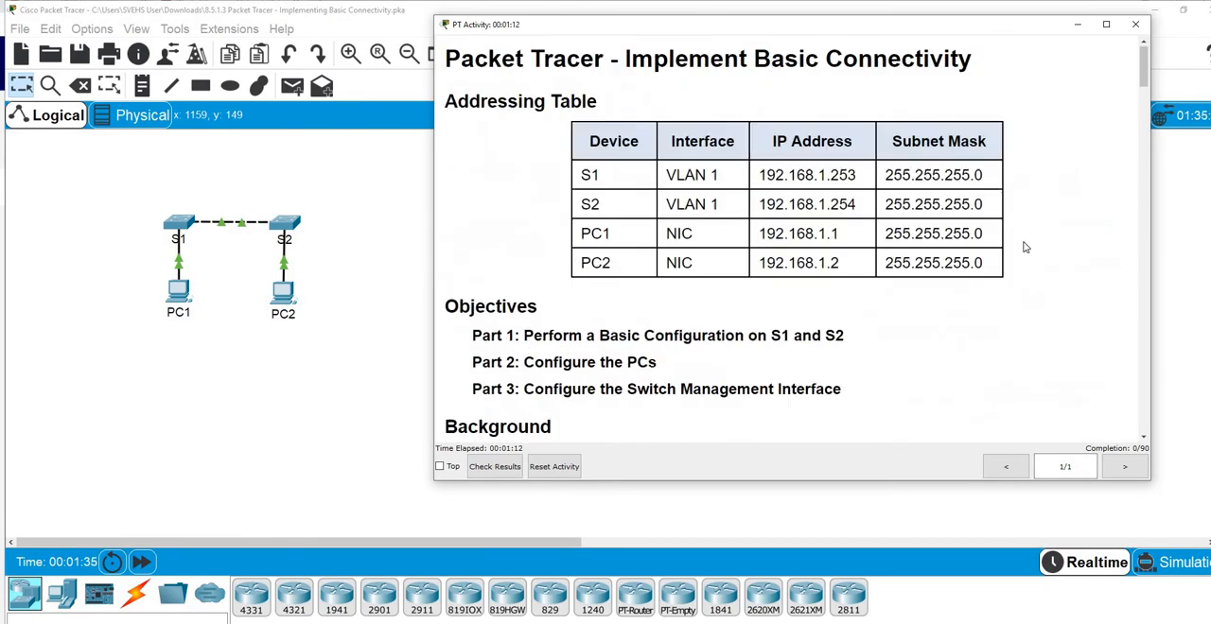
scroll(1059, 249, "down", 3)
scroll(753, 216, "up", 3)
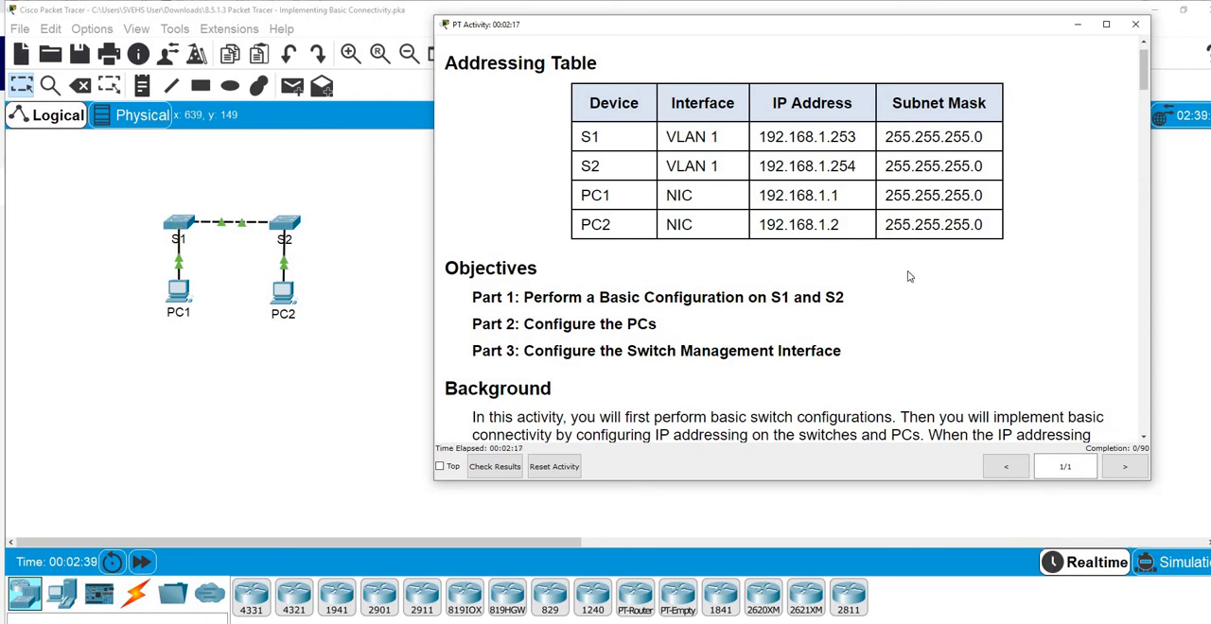
scroll(909, 277, "down", 5)
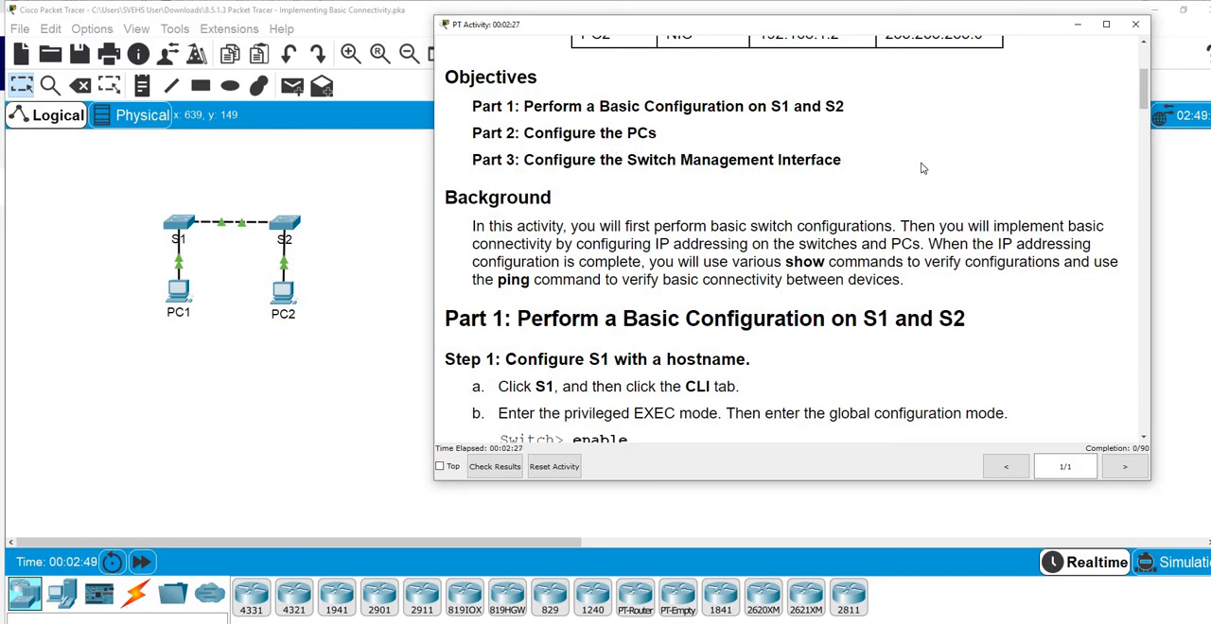
scroll(923, 169, "up", 2)
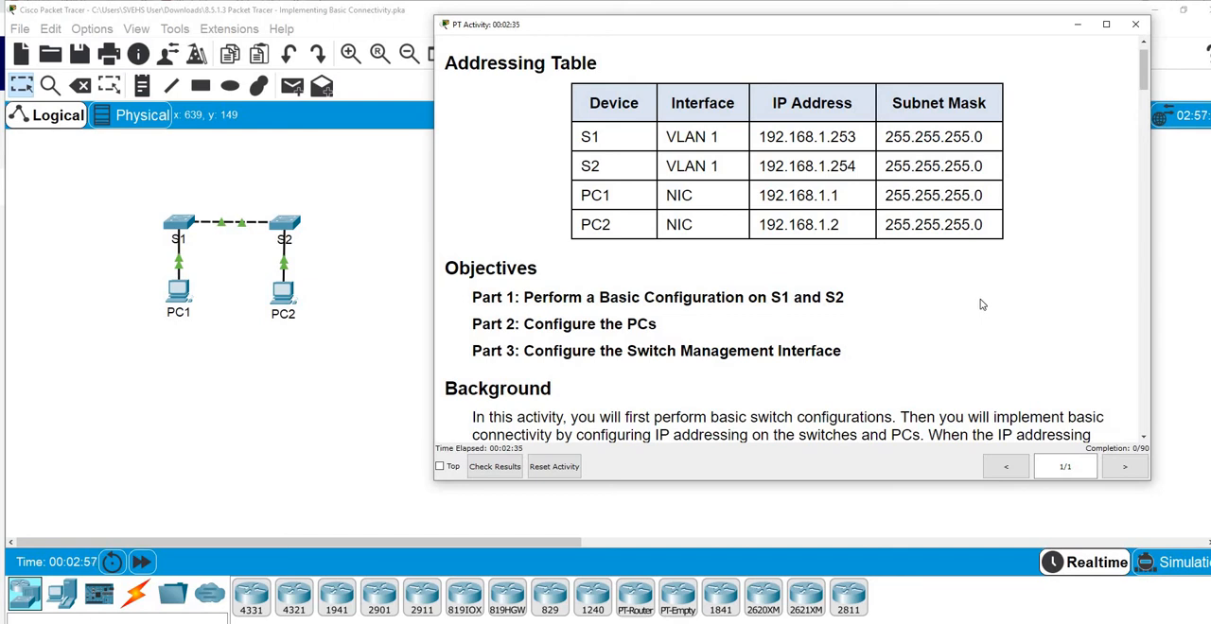
scroll(942, 289, "down", 4)
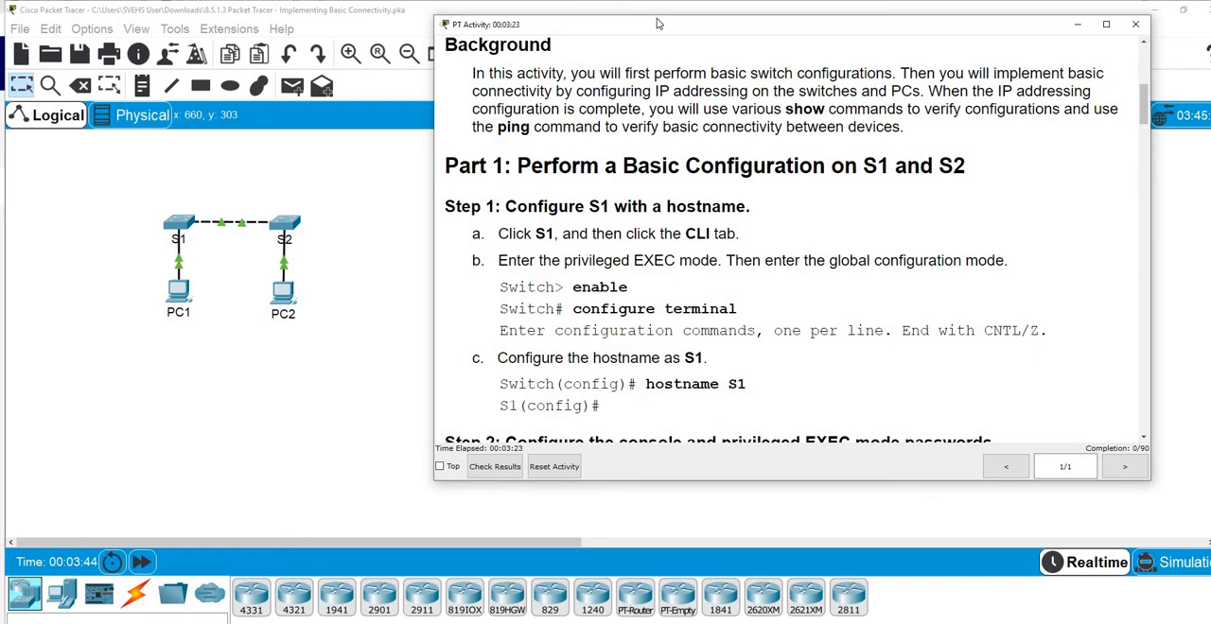
Move the activity instructions away from the topology, then open switch S1's command line interface in an enlarged window
left_click_drag(659, 24, 721, 10)
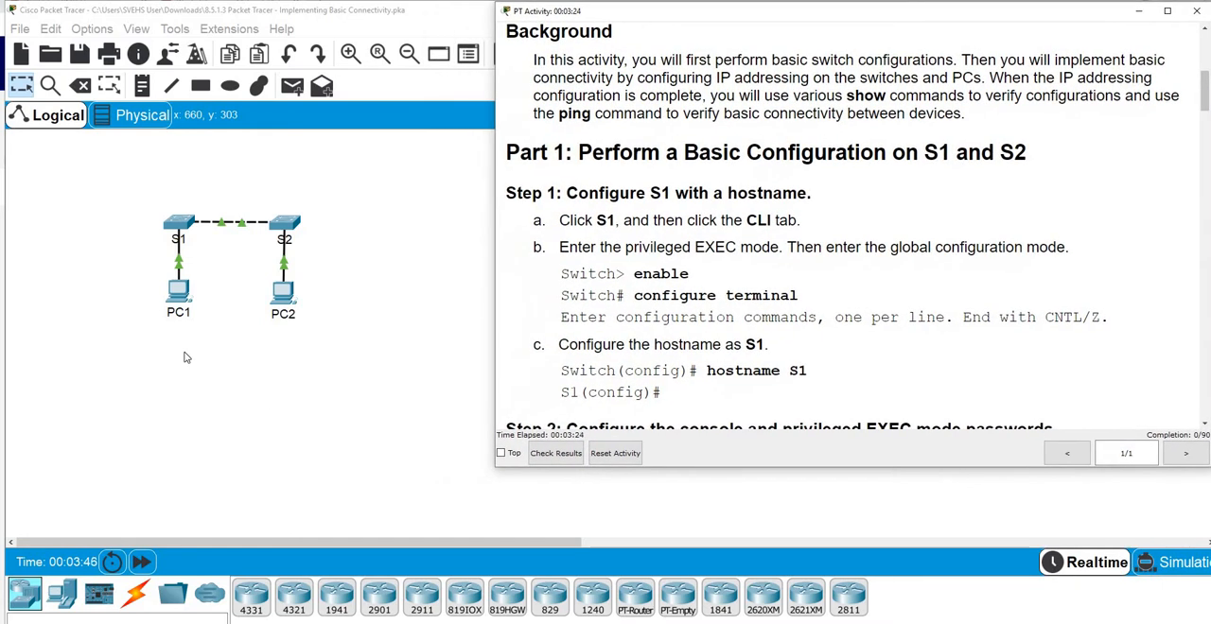
left_click(178, 232)
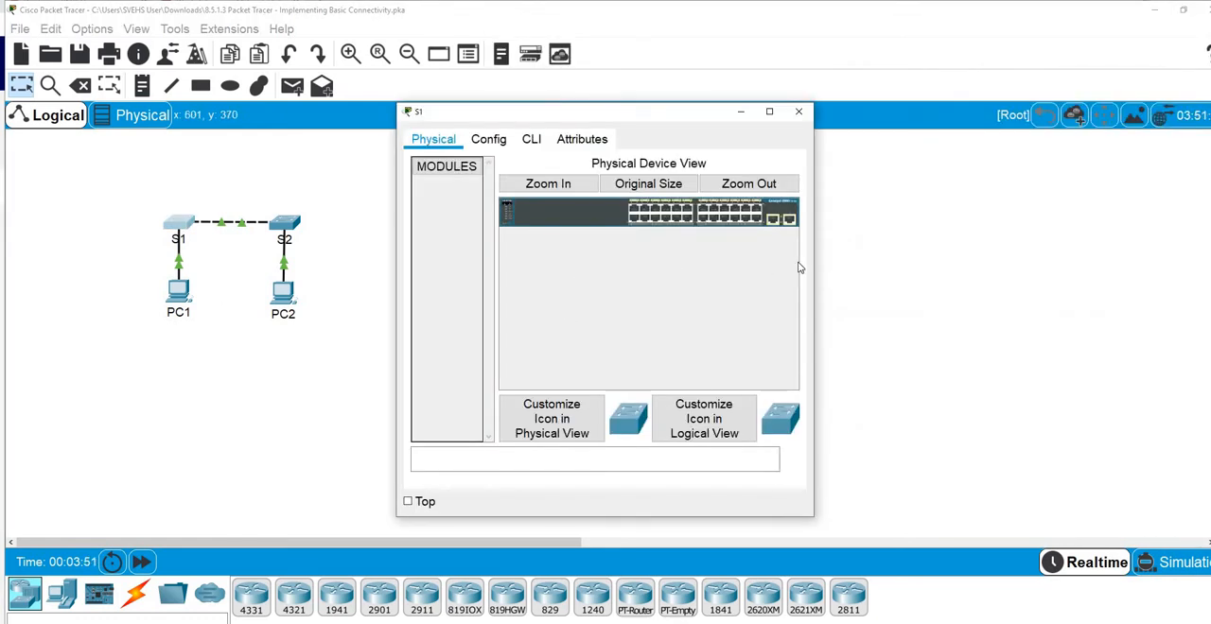
left_click_drag(813, 262, 1078, 238)
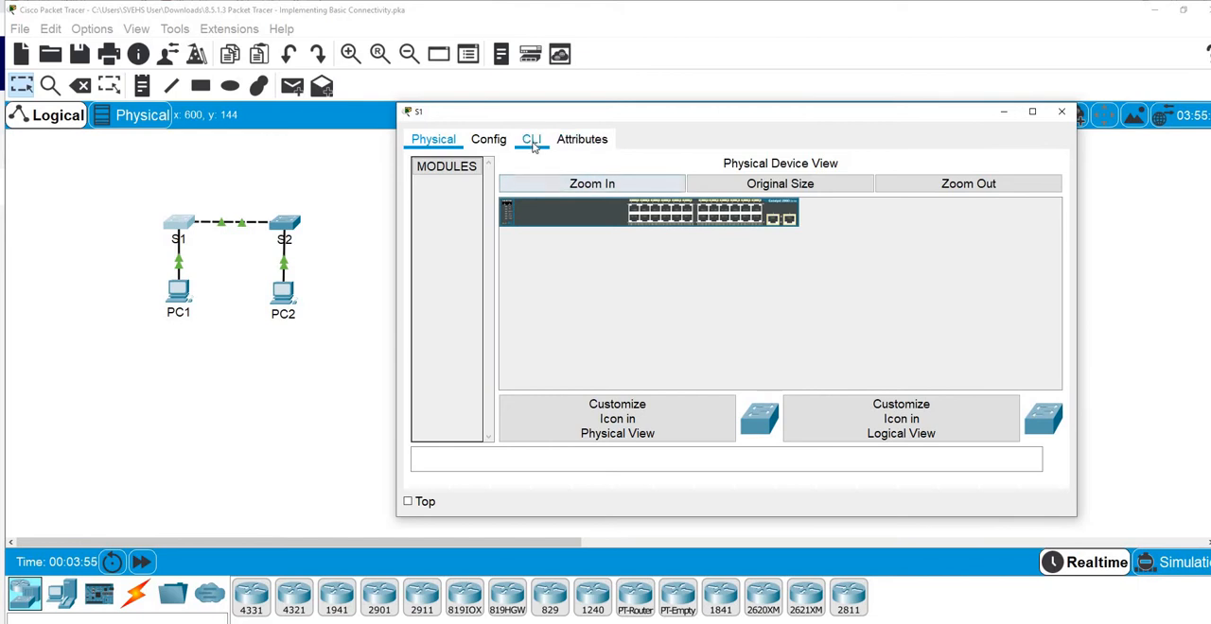
left_click(533, 146)
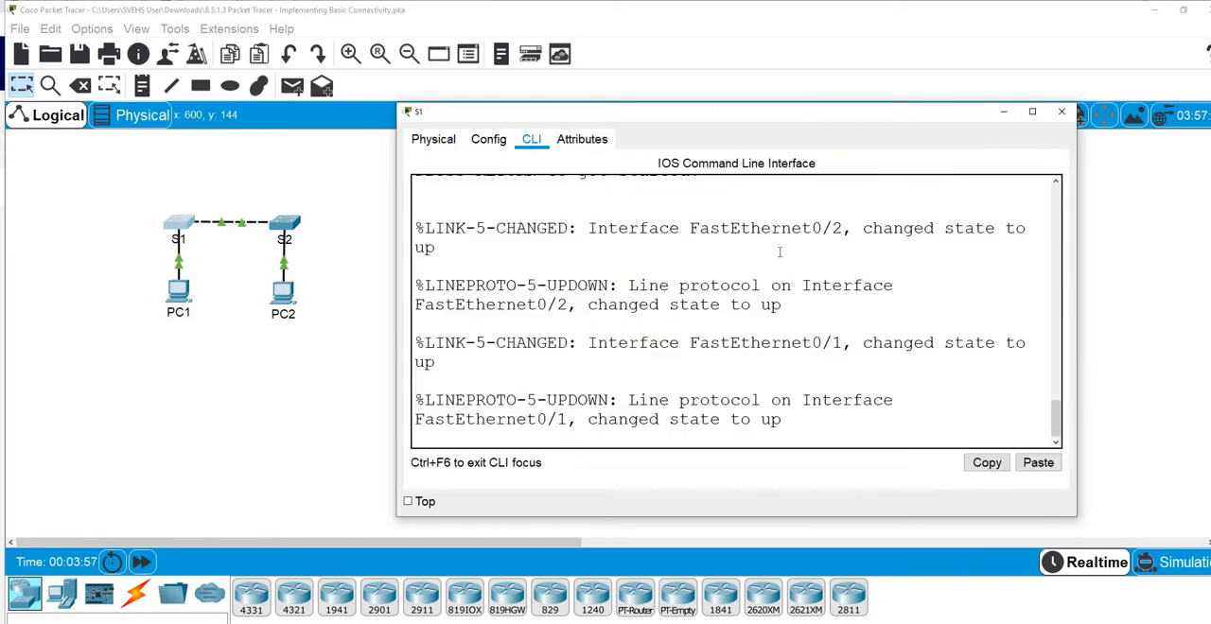
left_click_drag(656, 46, 657, 27)
left_click_drag(1079, 242, 1102, 242)
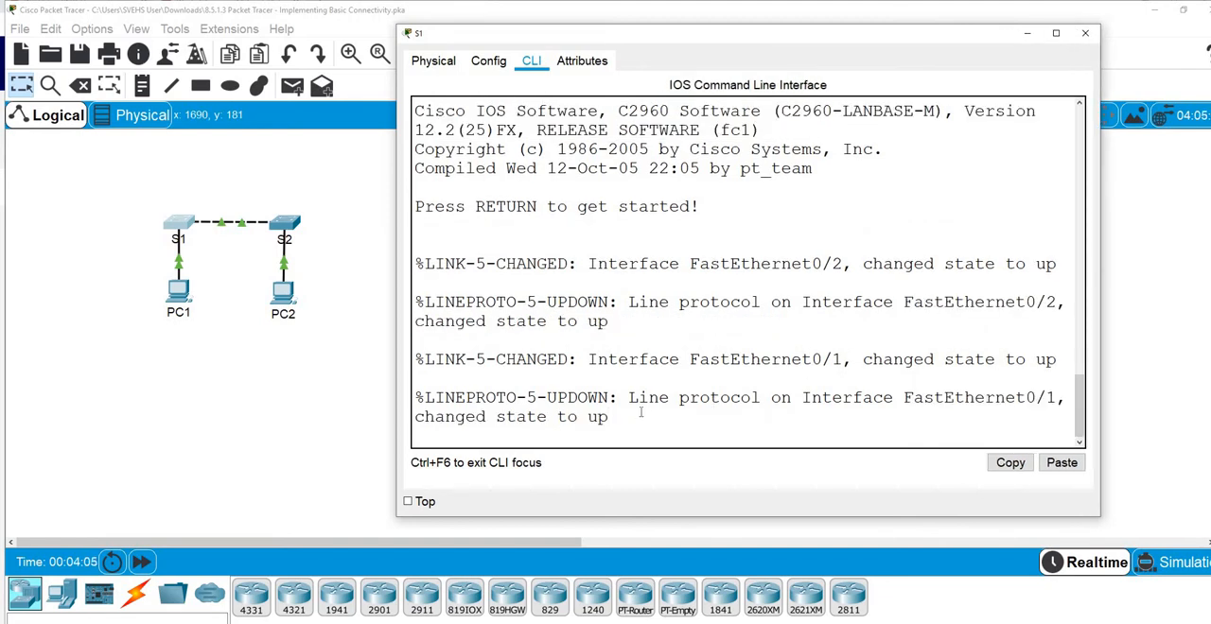
Start the console session on S1 and enter privileged EXEC mode with the enable command
key("Return")
key("Return")
key("Return")
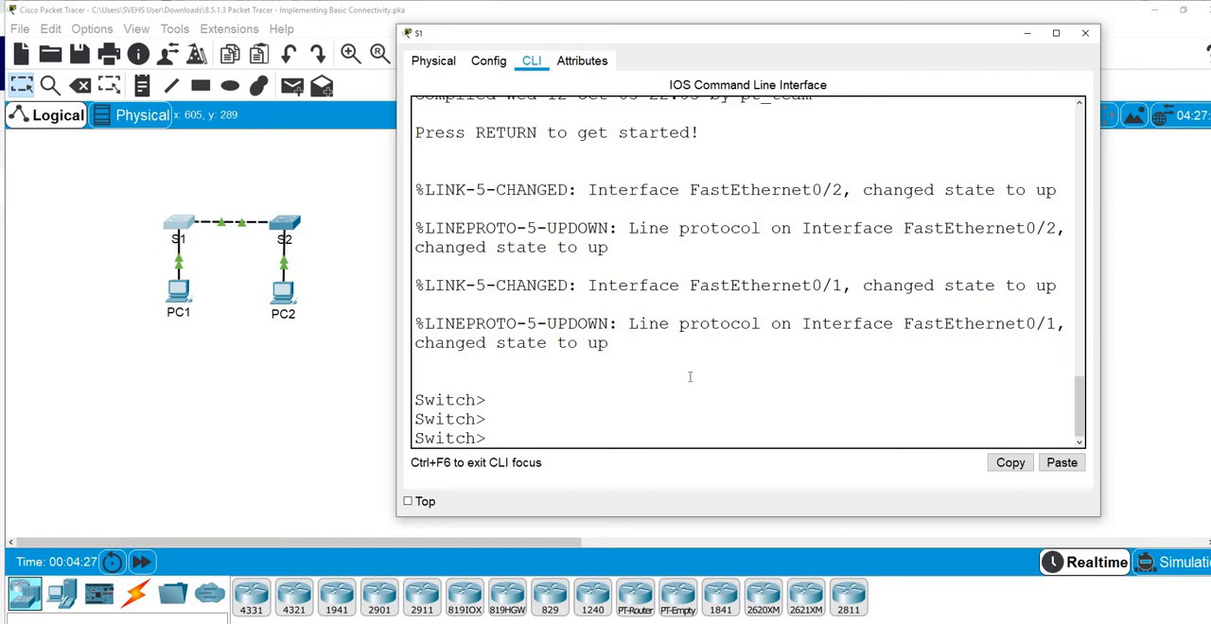
type("enable")
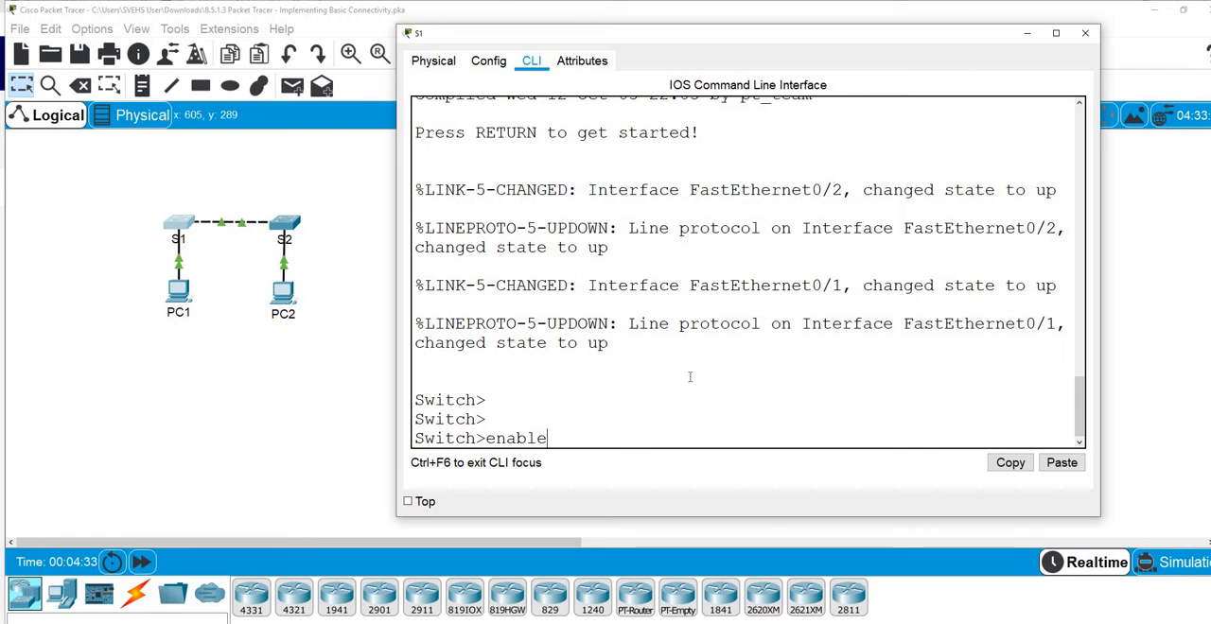
key("Return")
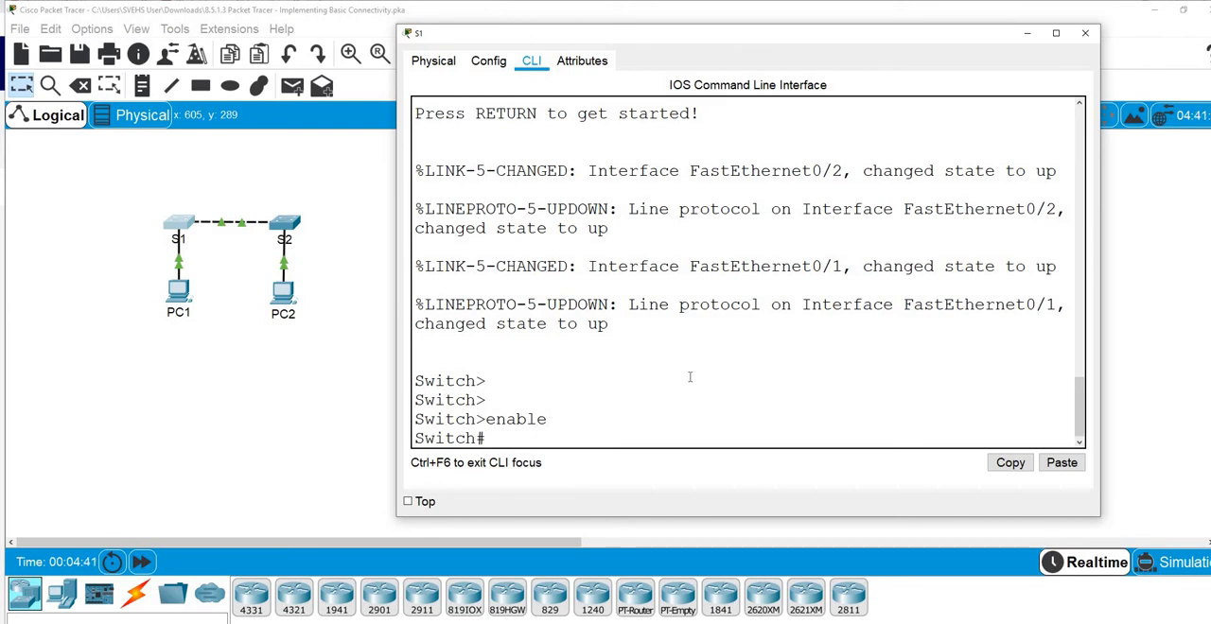
Enter global configuration mode on switch S1 with the configure terminal command
type("config")
key("Tab")
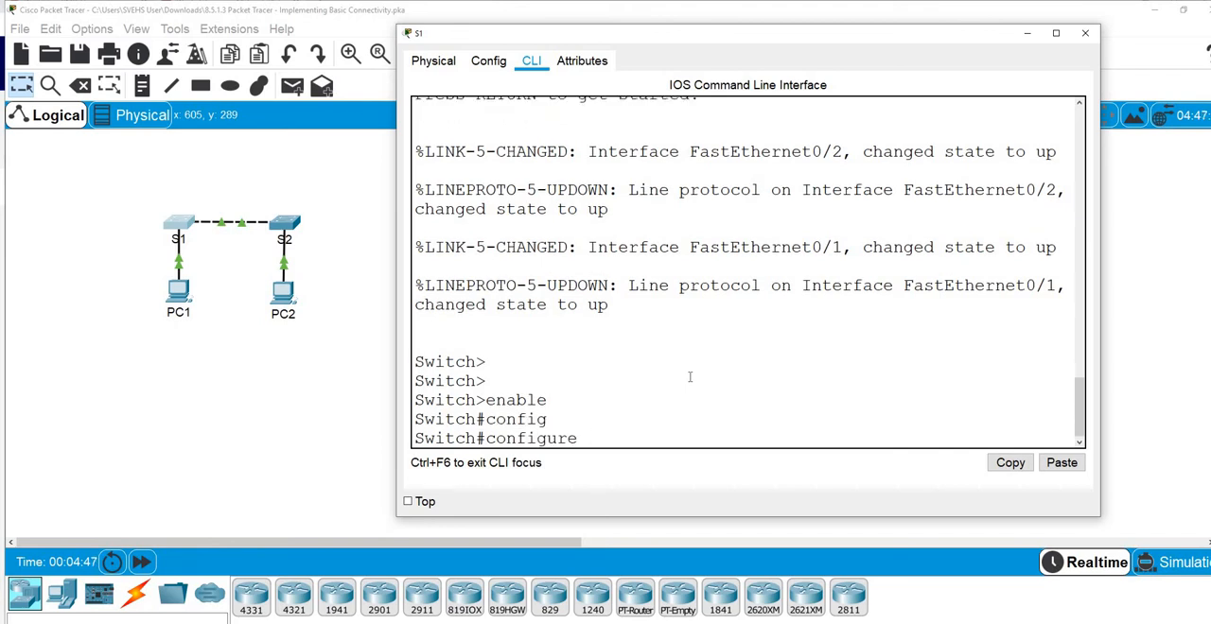
type("ter")
key("Tab")
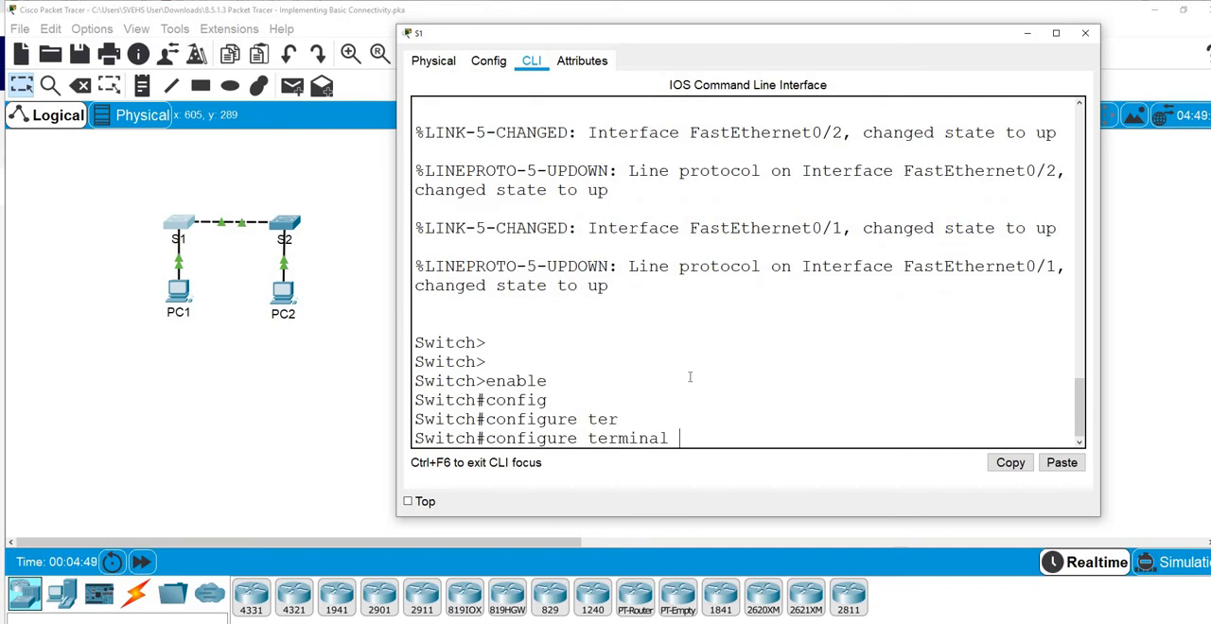
key("Return")
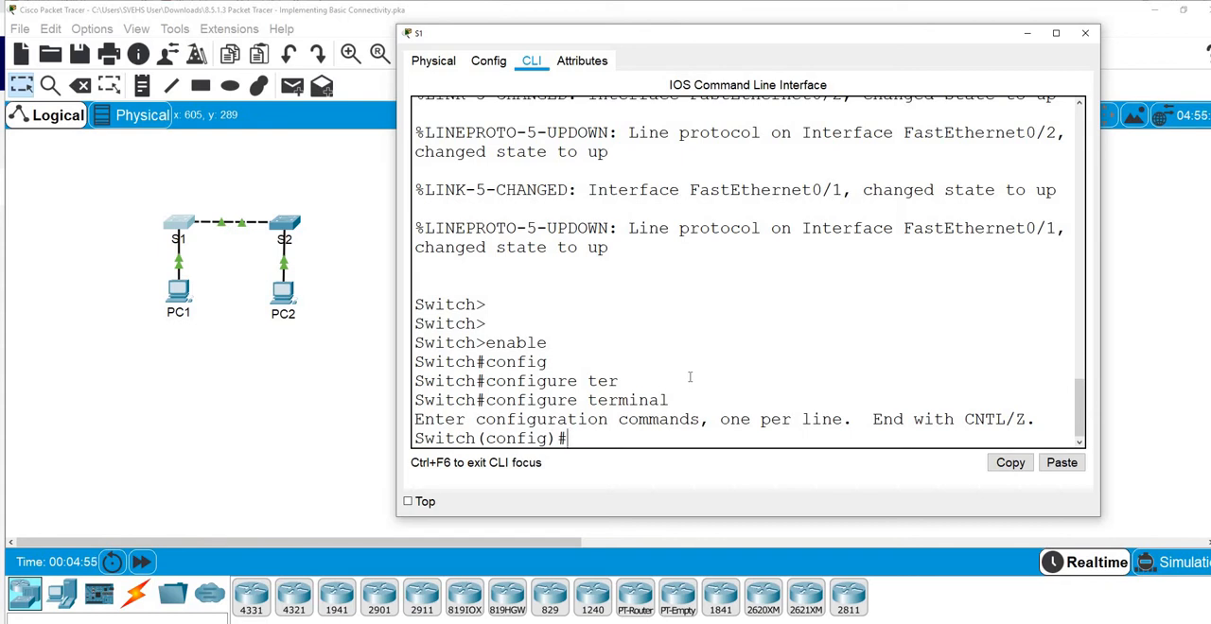
Widen the S1 window and set the switch's hostname to S1
left_click_drag(396, 249, 328, 249)
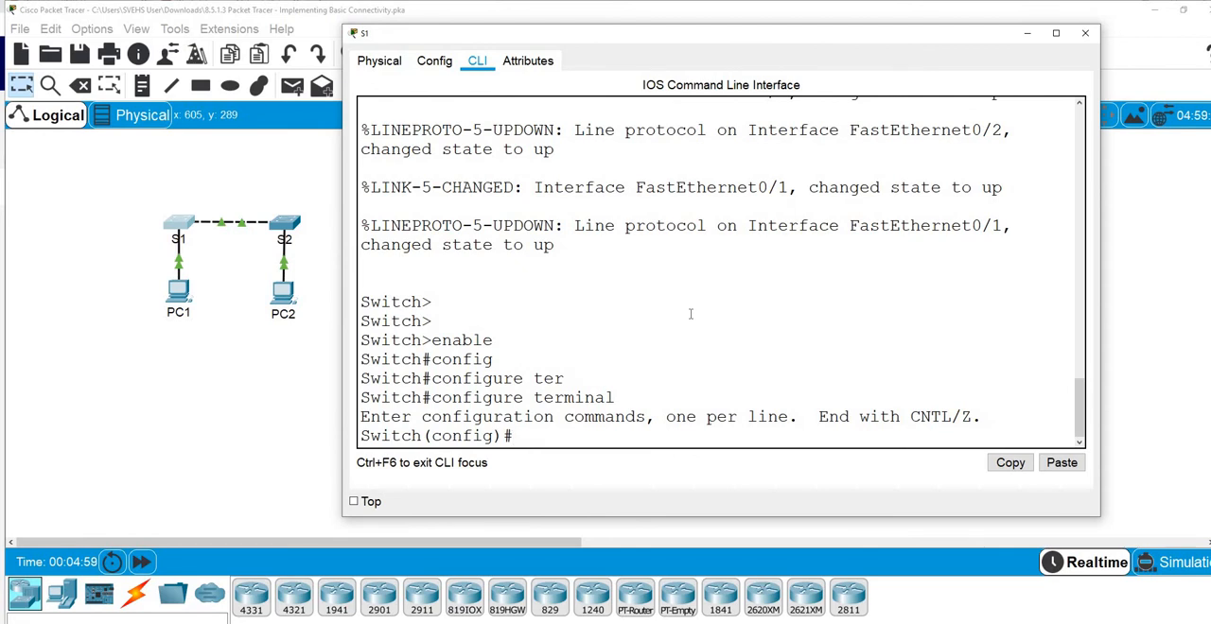
type("hostname ")
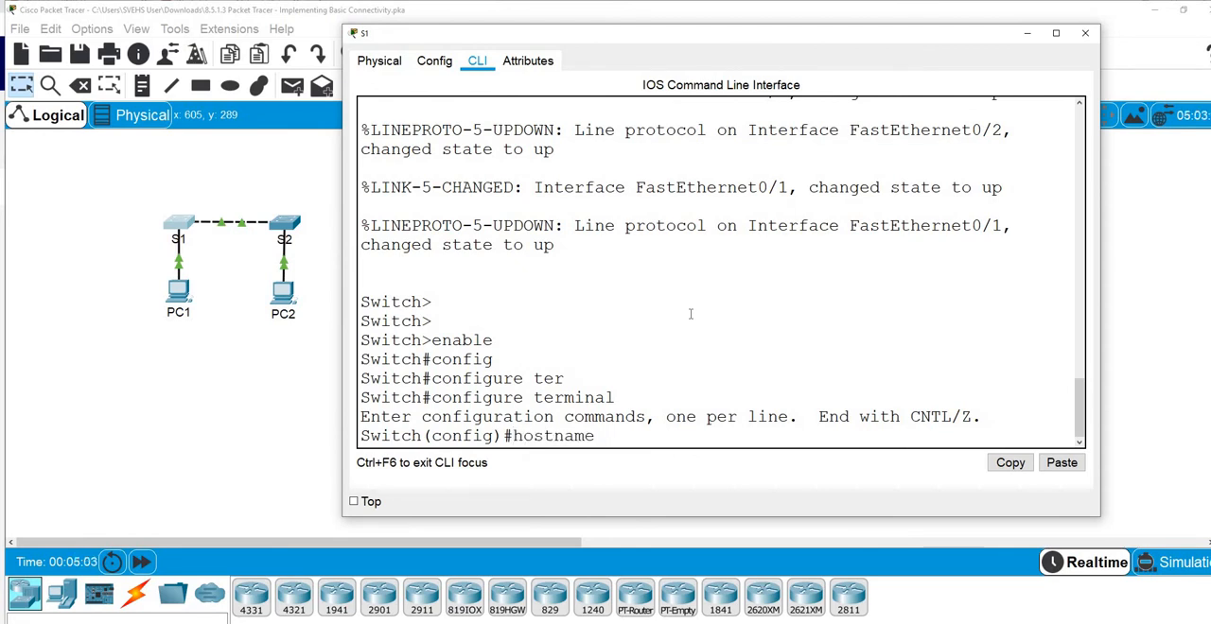
type("S1")
key("Return")
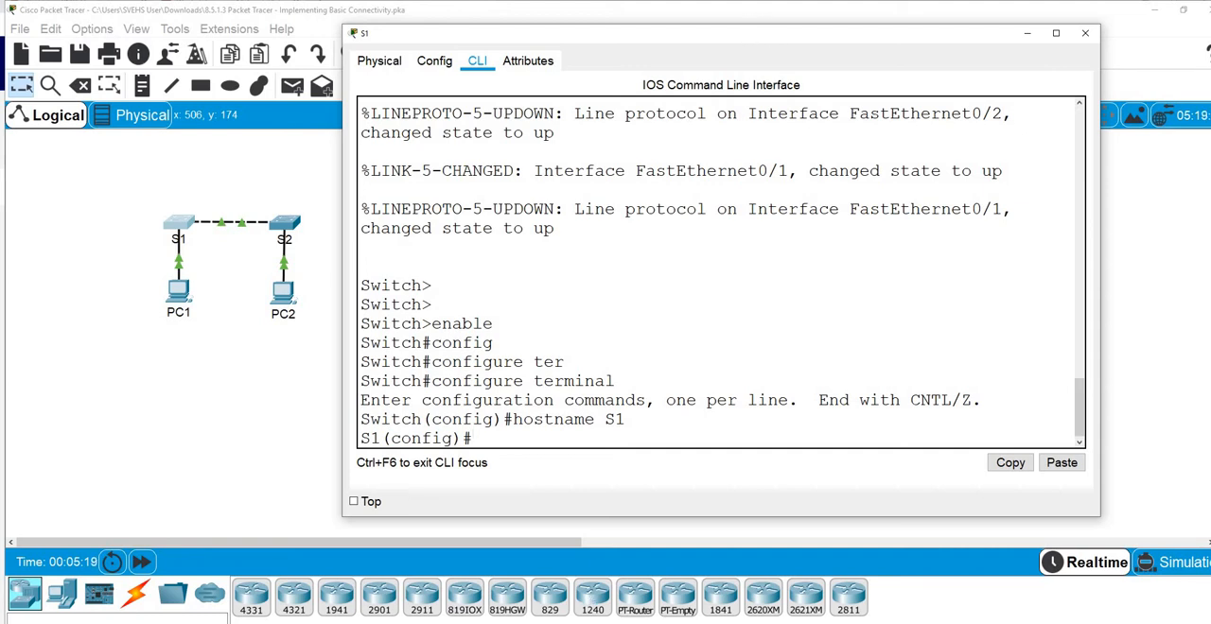
Read Step 2 of the activity instructions on console and privileged EXEC passwords, then put the instructions away
mouse_move(574, 623)
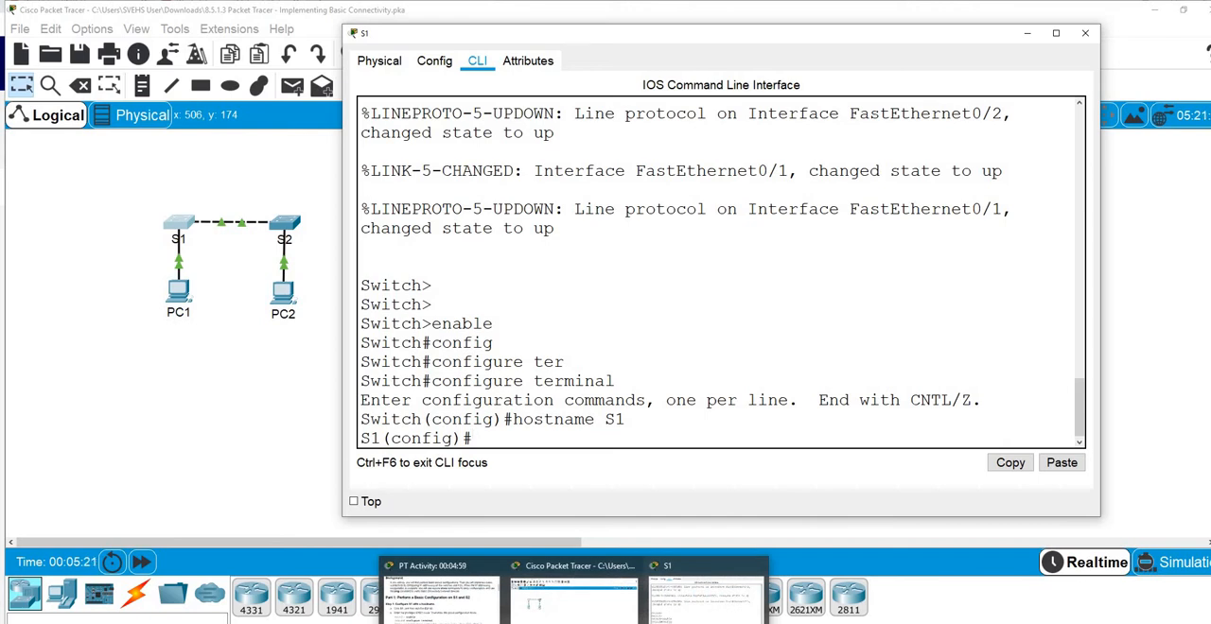
left_click(442, 621)
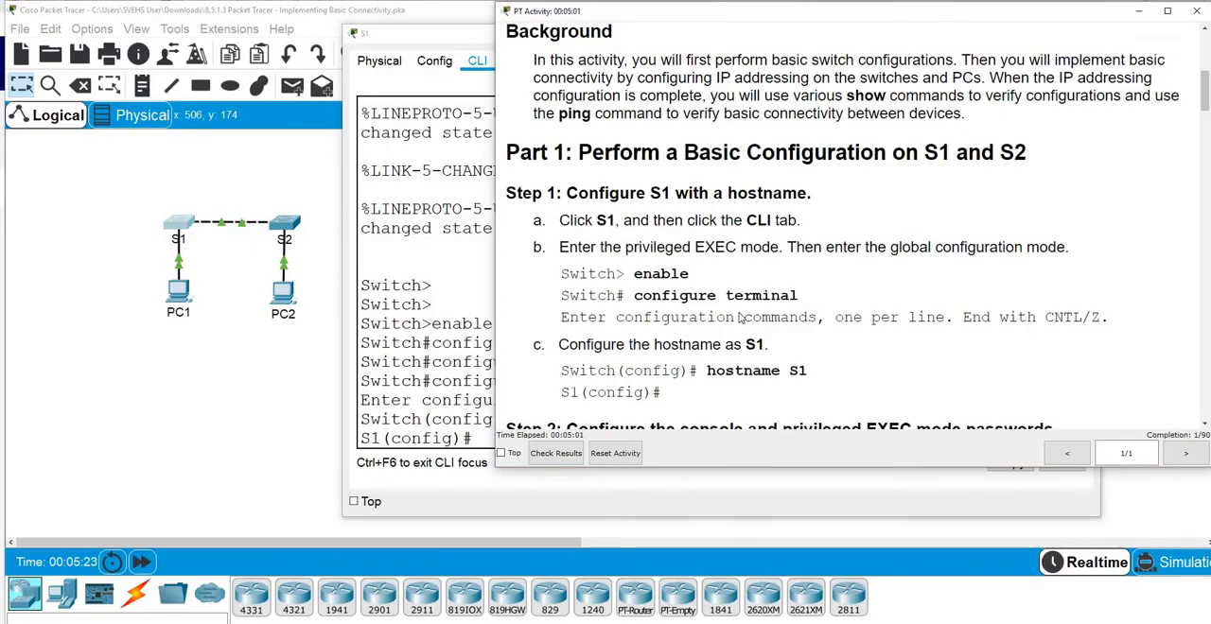
scroll(757, 322, "down", 3)
scroll(812, 270, "down", 1)
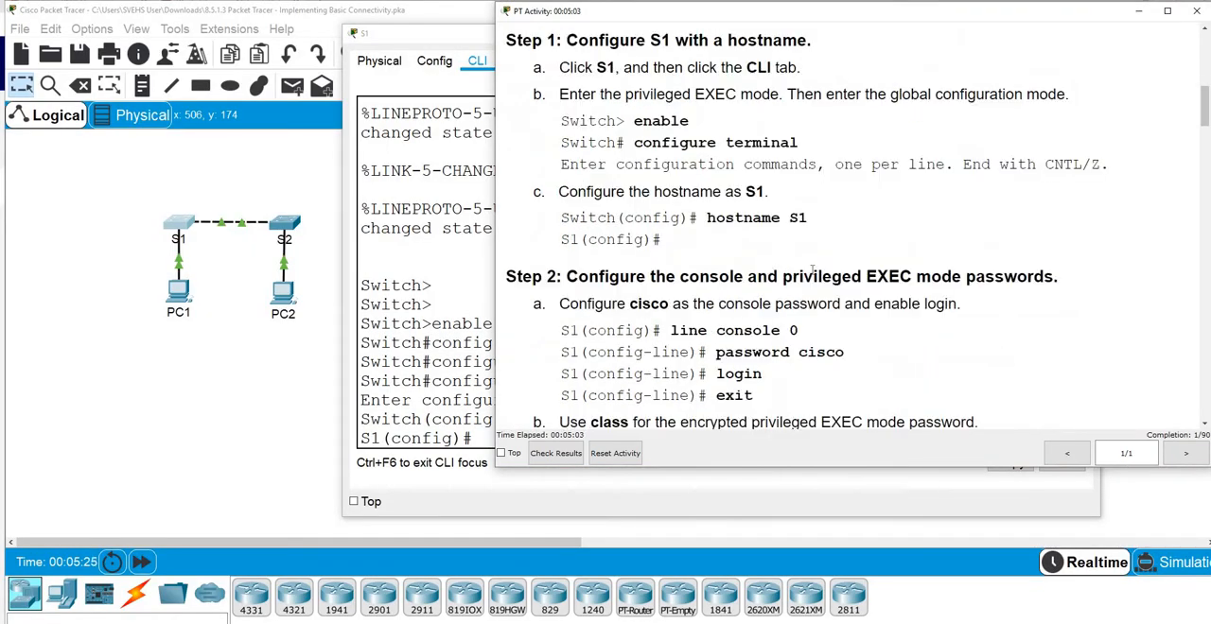
scroll(812, 270, "down", 2)
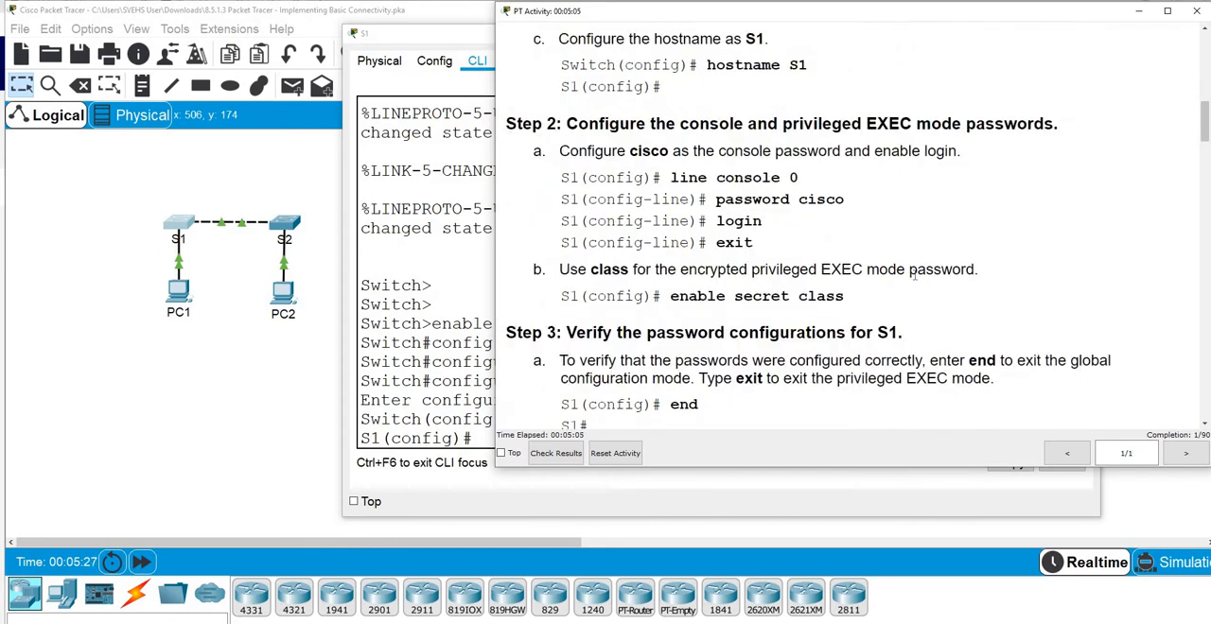
scroll(914, 275, "down", 1)
scroll(910, 274, "up", 1)
scroll(832, 216, "down", 1)
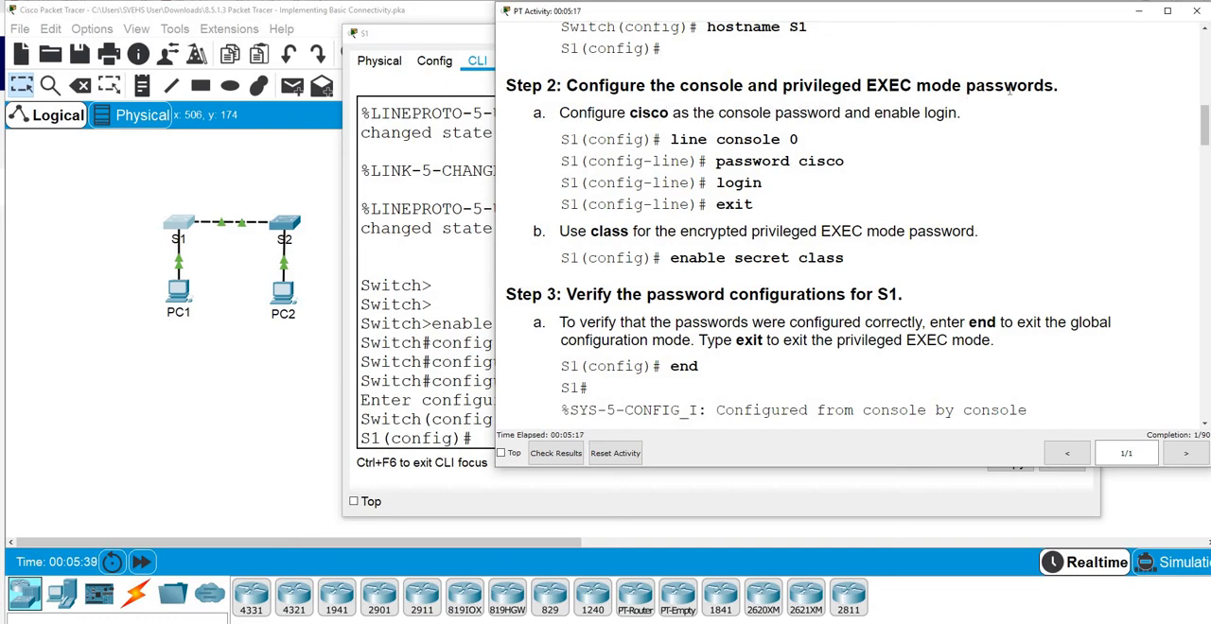
left_click(1139, 13)
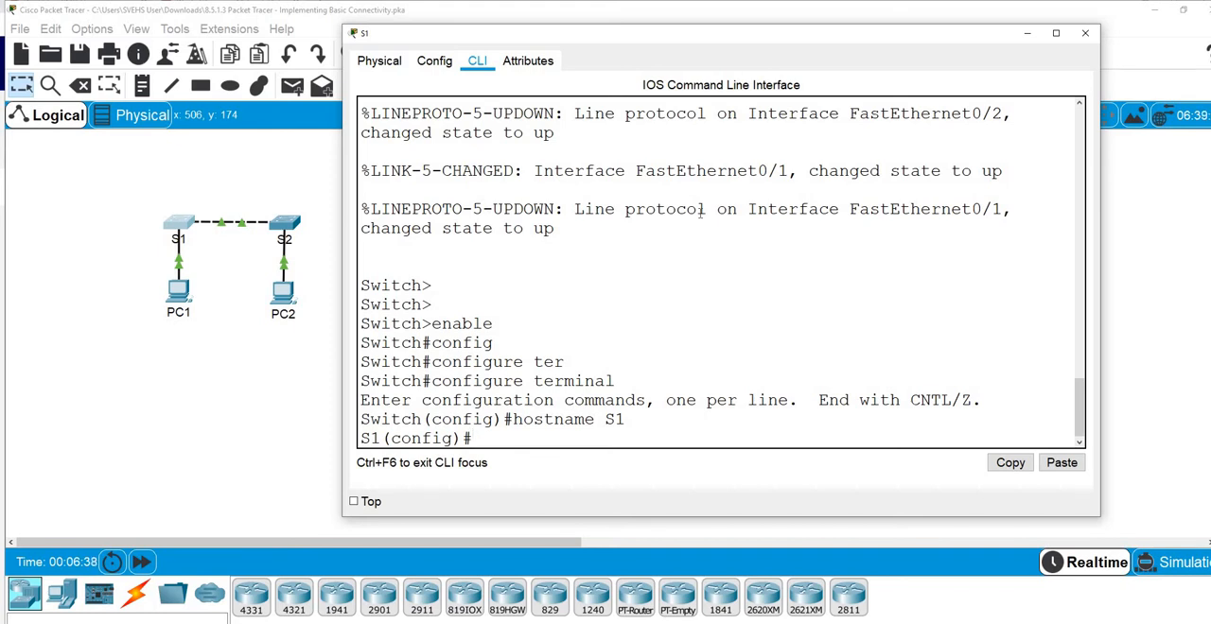
Enter line configuration for console 0 on S1 and set the console password specified in the instructions
type("line conso")
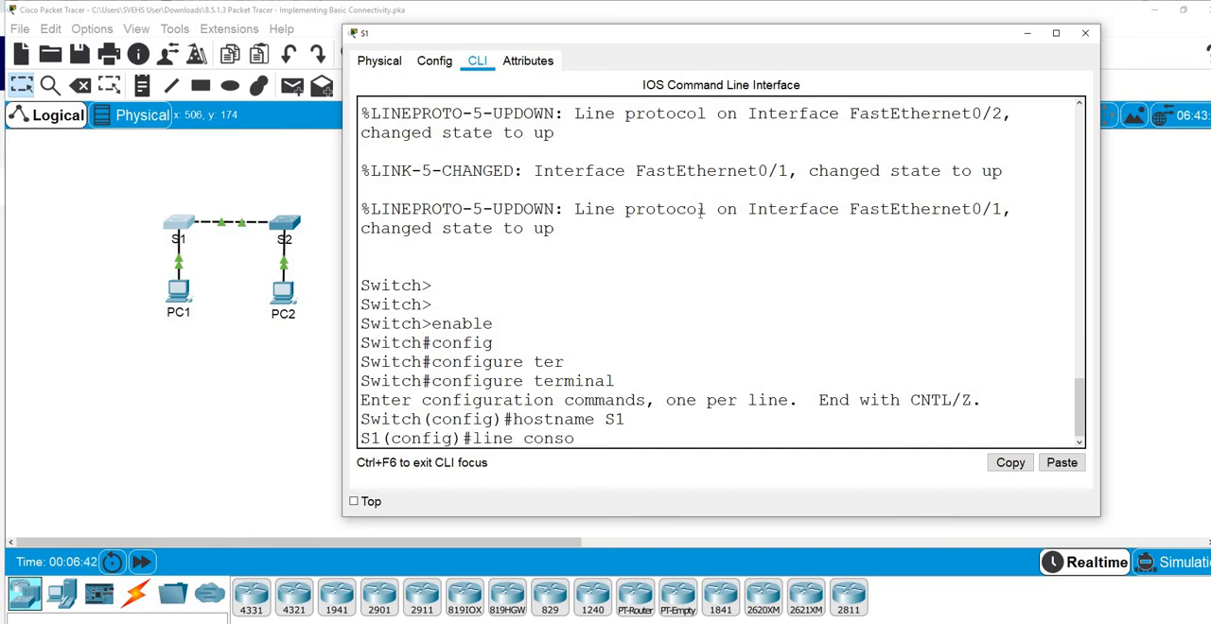
type("le 0")
key("Return")
type("p")
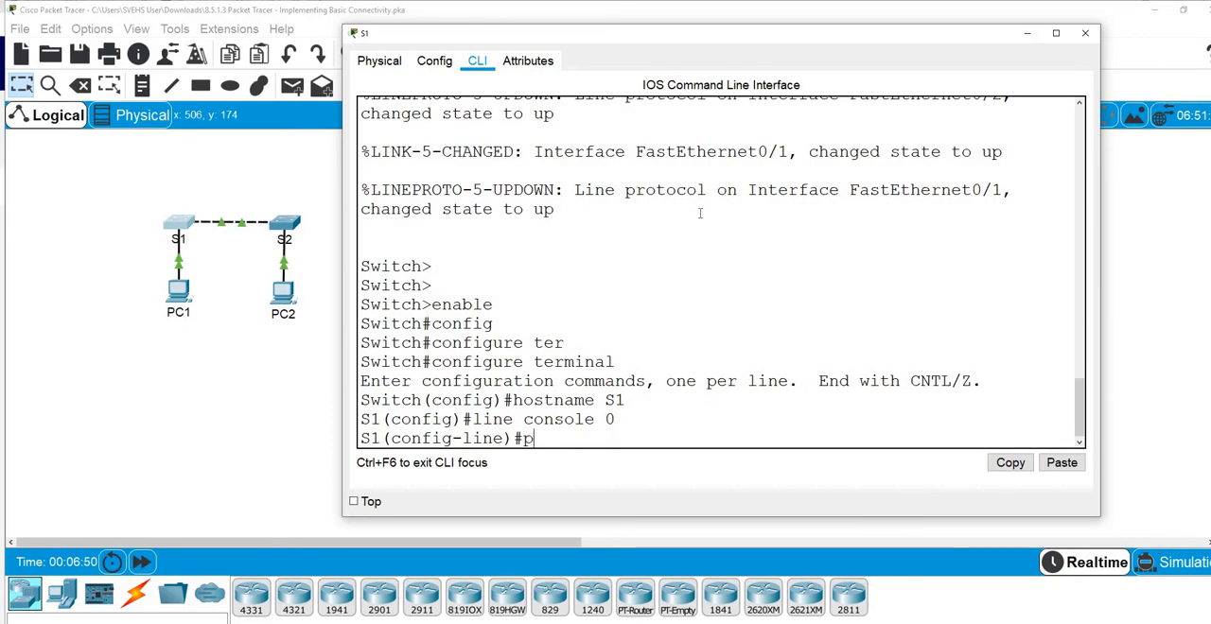
type("assw")
key("Tab")
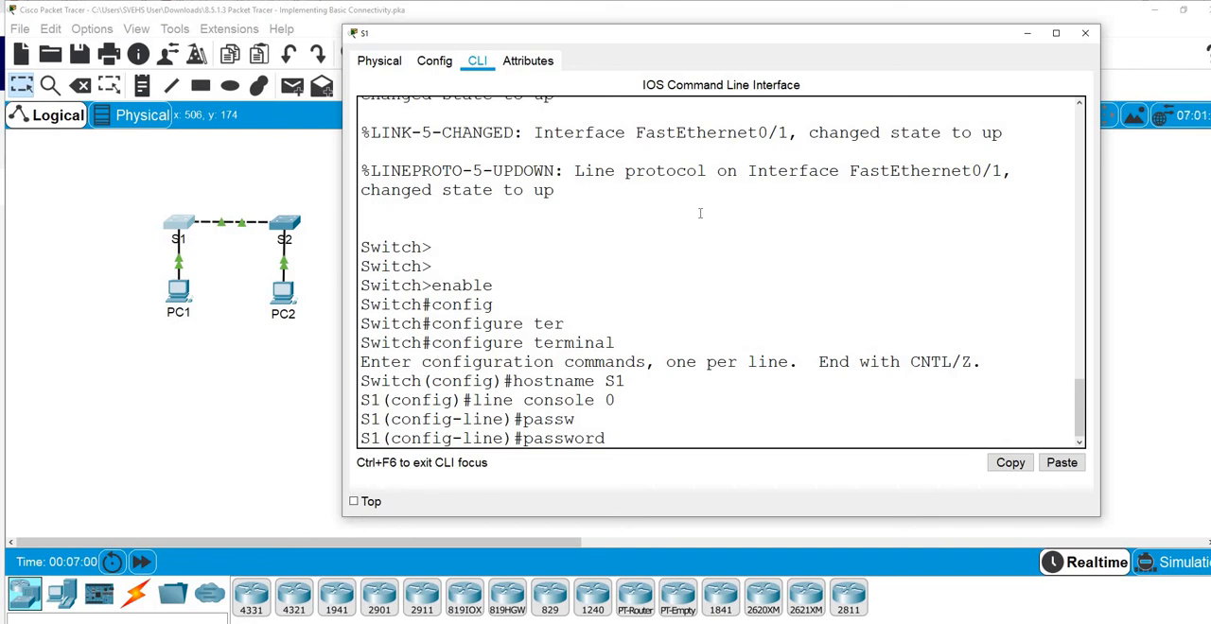
type("cisco")
key("Return")
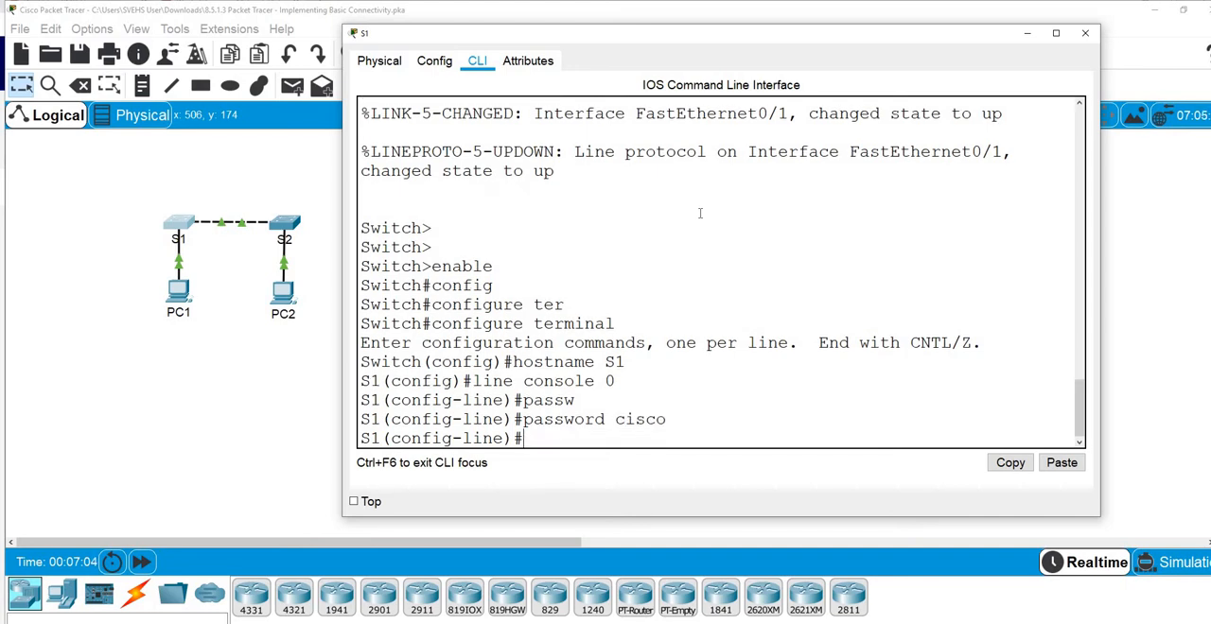
Enable login on the console line and exit to global configuration mode
type("login")
key("Return")
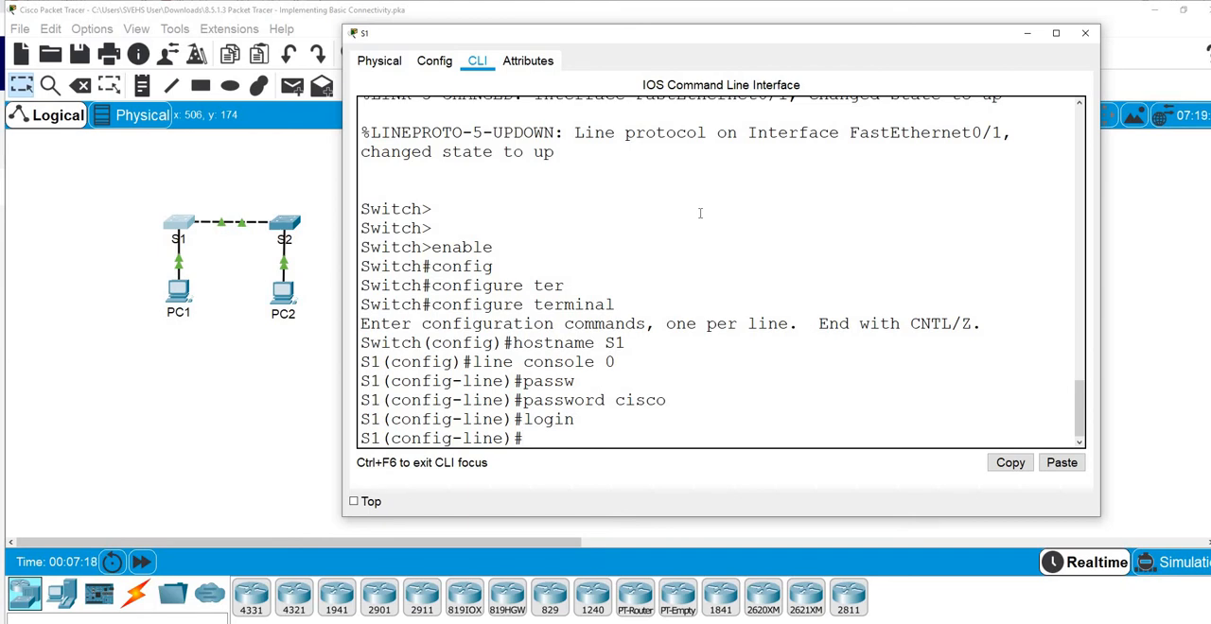
type("exit")
key("Return")
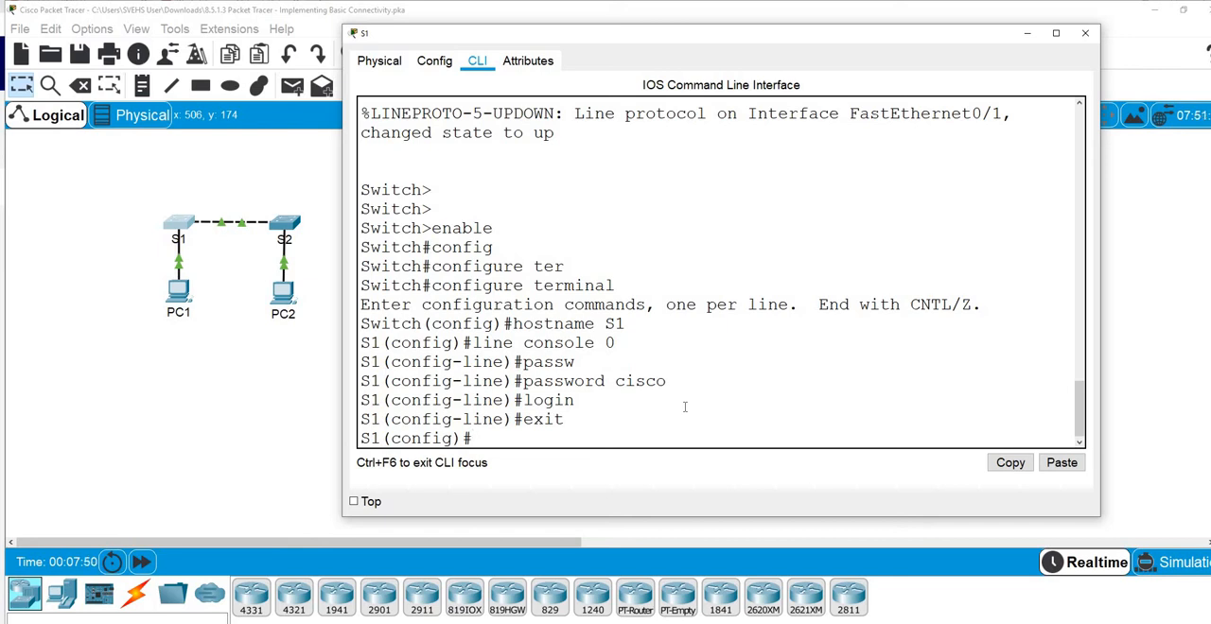
Set the encrypted privileged EXEC password on S1 with the enable secret command
type("enab")
key("Tab")
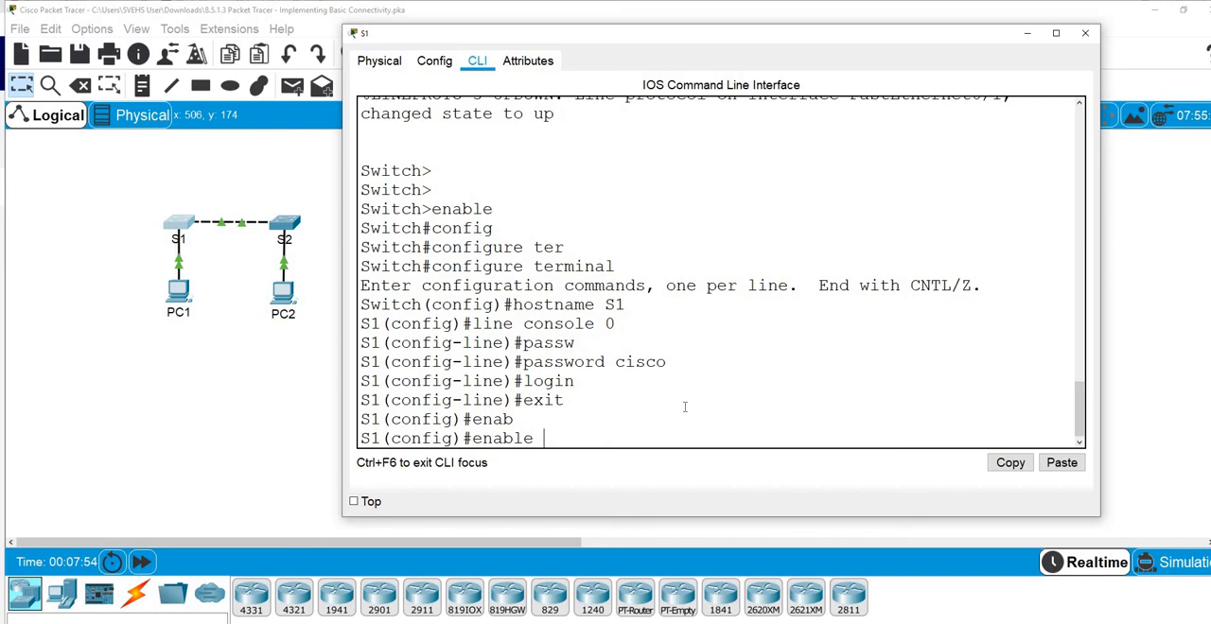
type("sec")
key("Tab")
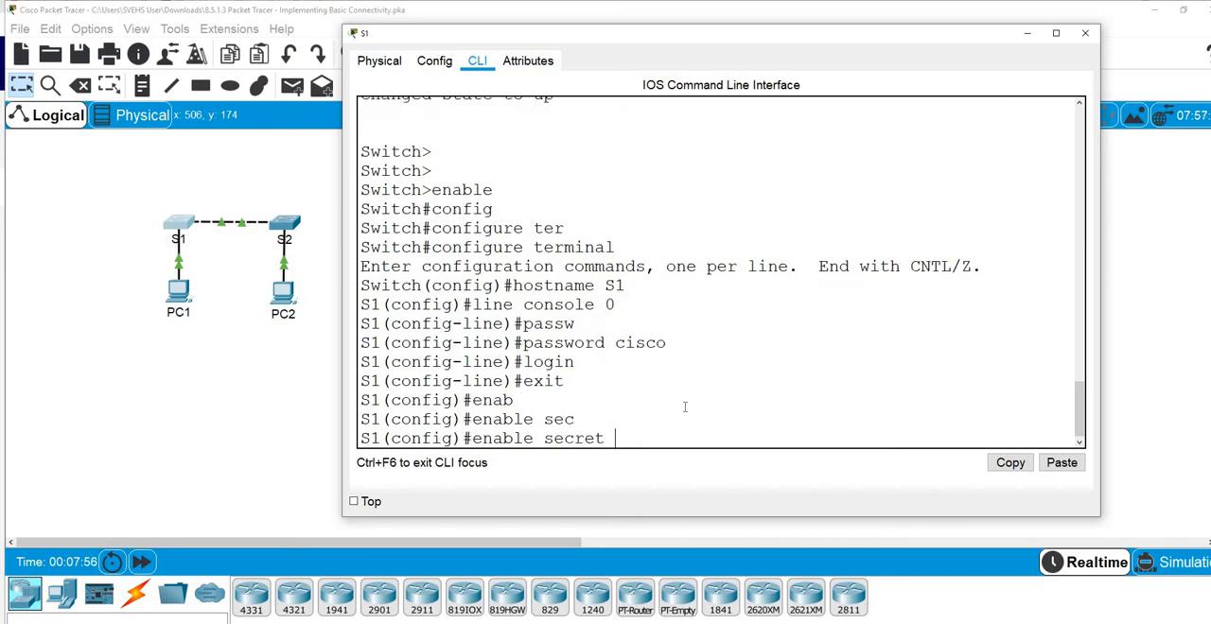
type("class")
key("Return")
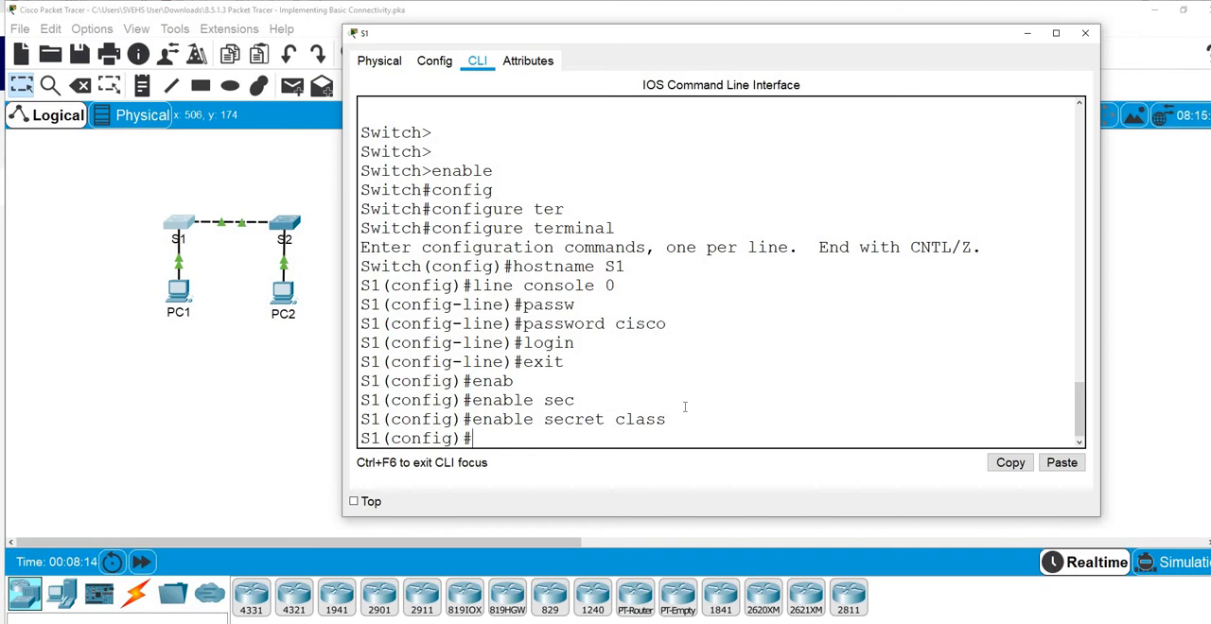
Exit global configuration mode, then exit privileged EXEC mode to end the S1 console session
type("exit")
key("Return")
key("Return")
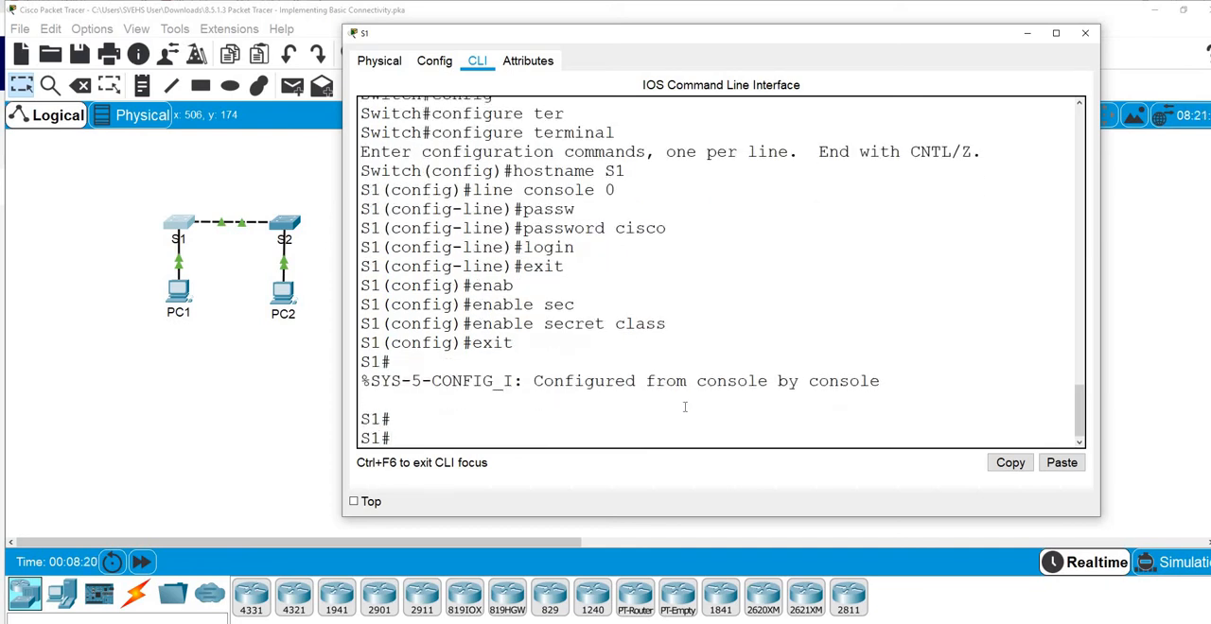
type("exit")
key("Return")
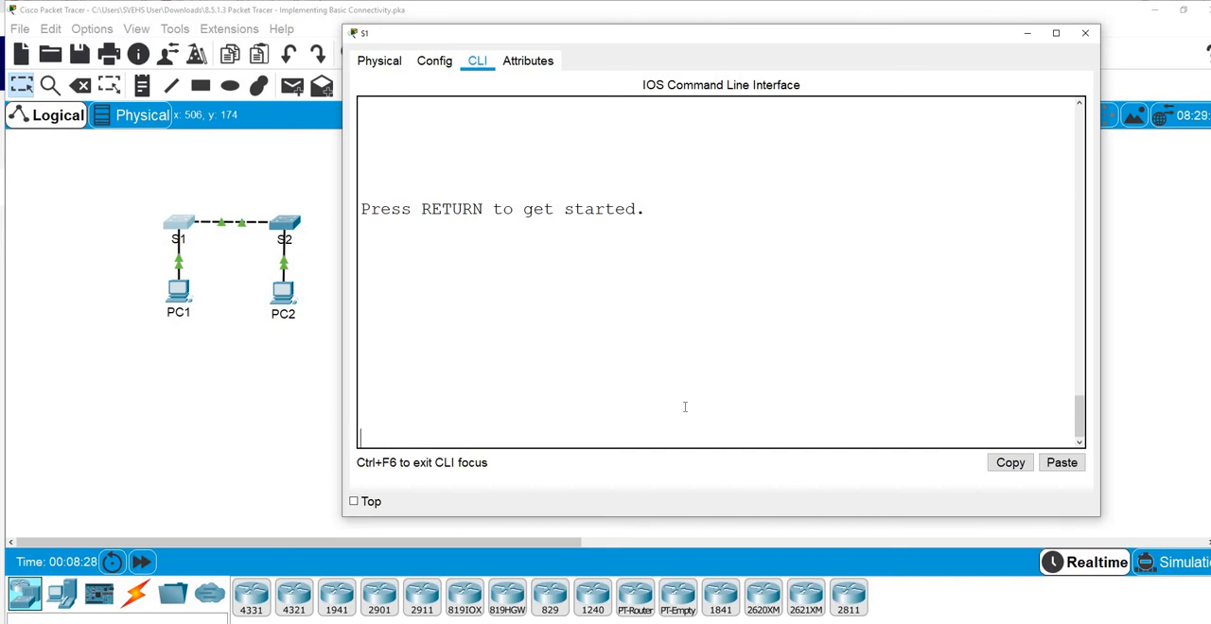
Log back in to S1 with the console password, then enter privileged EXEC mode using the enable secret password
key("Return")
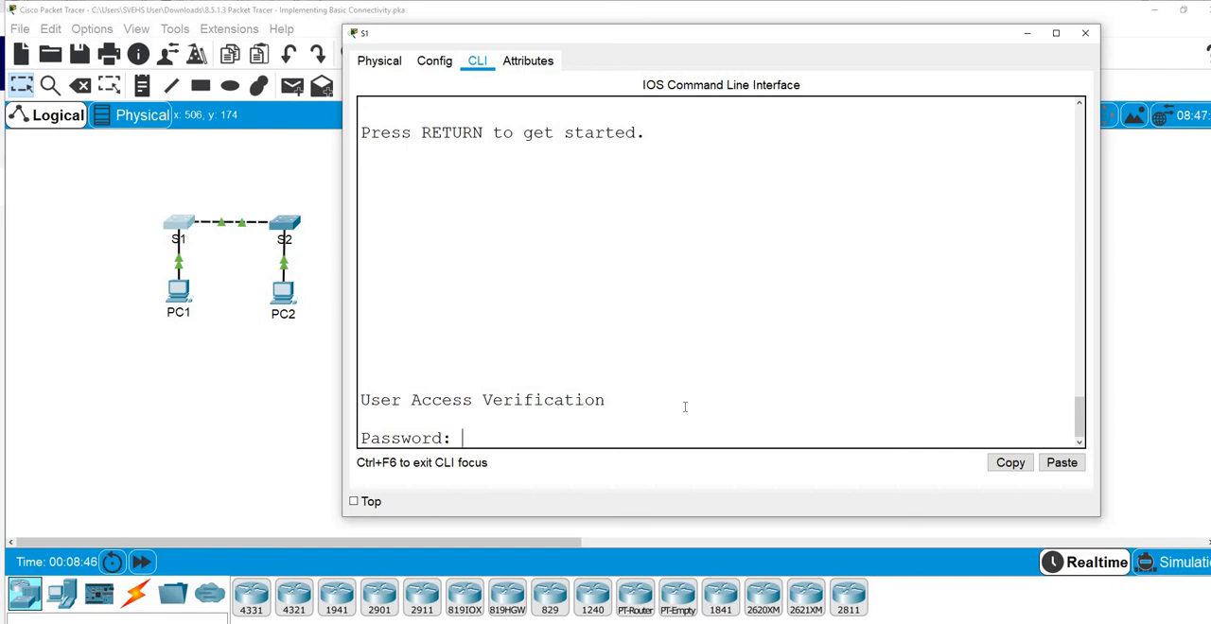
key("Return")
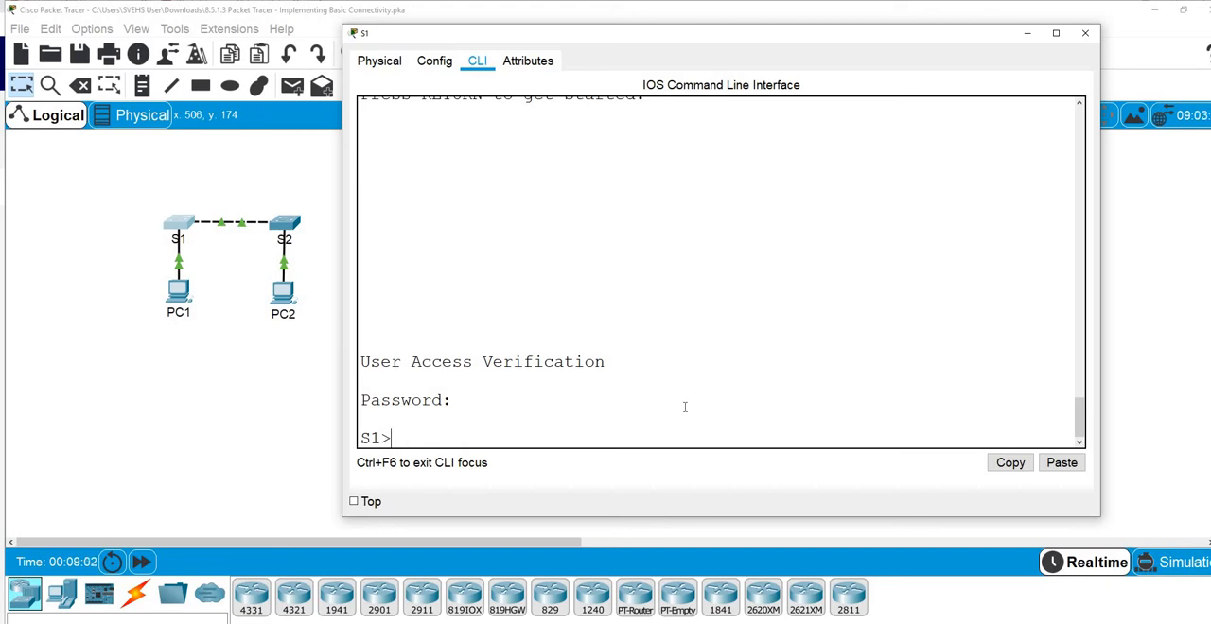
type("enable")
key("Return")
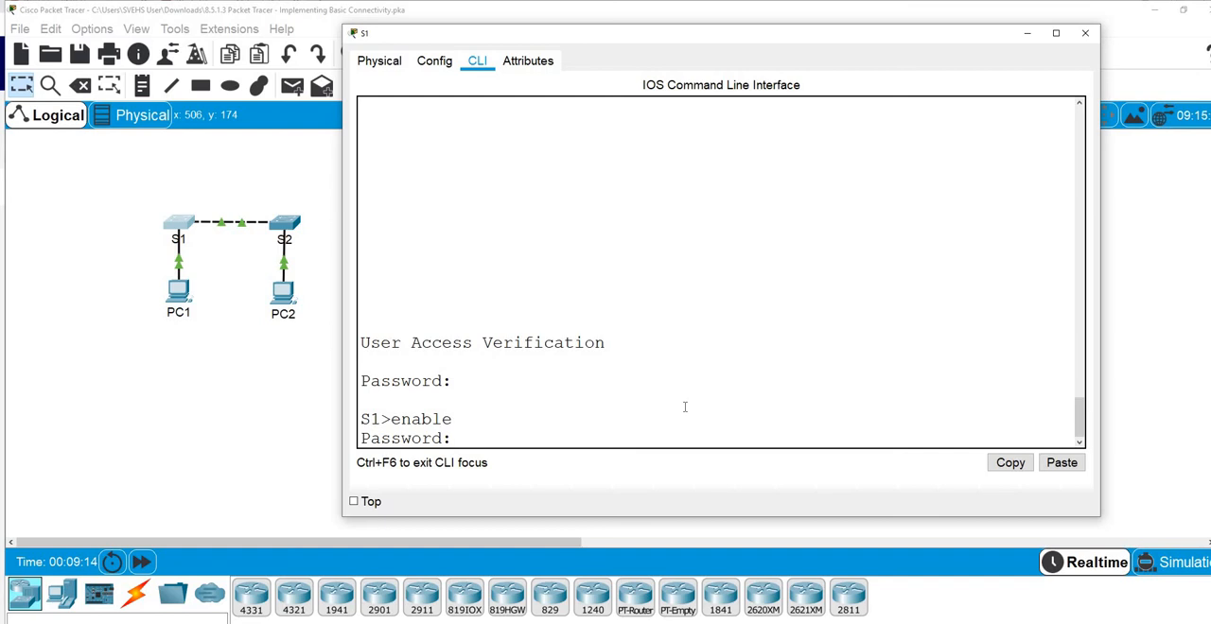
key("Return")
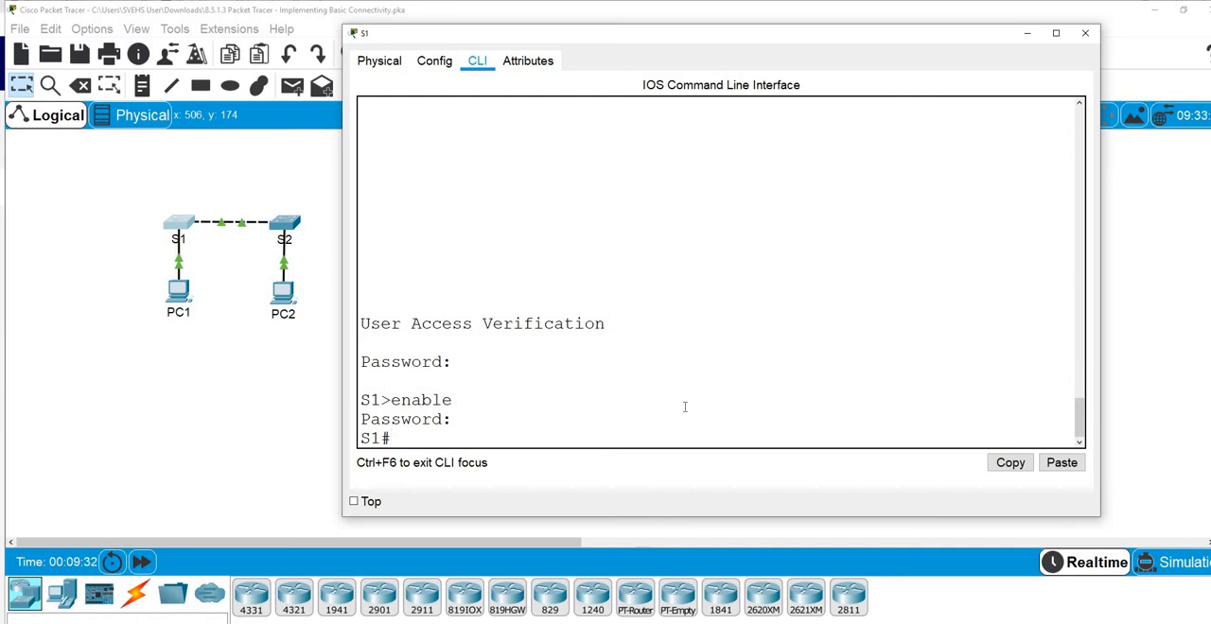
Review the password verification in Step 3 and the MOTD banner instructions in Step 4 of the activity
left_click(1028, 33)
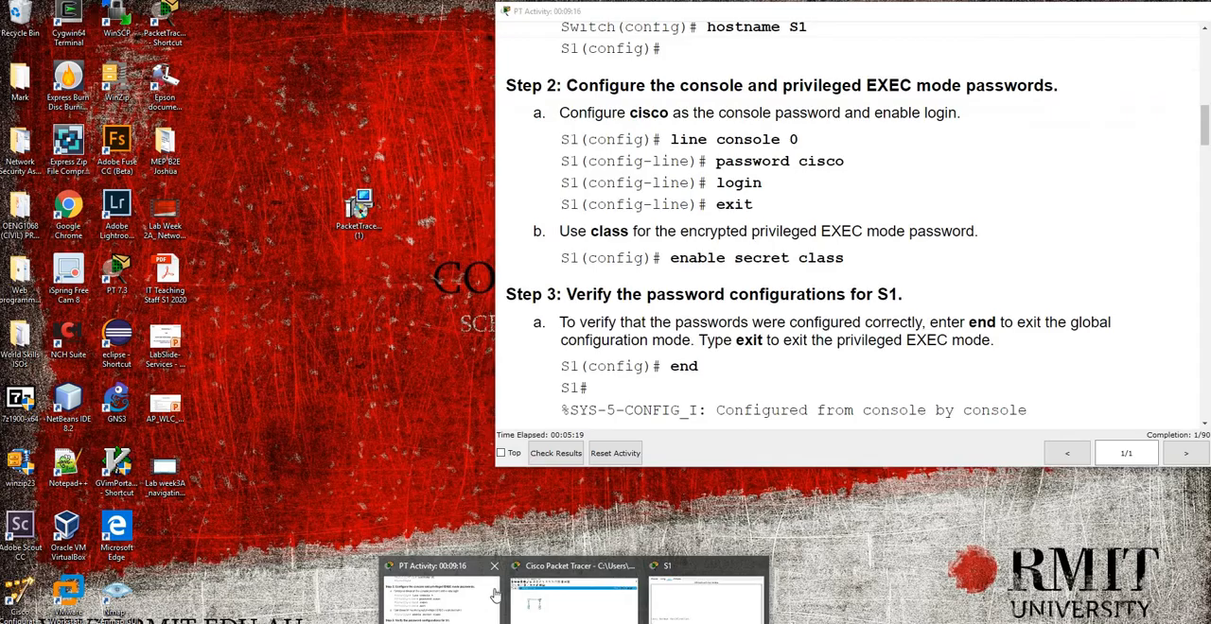
left_click(445, 596)
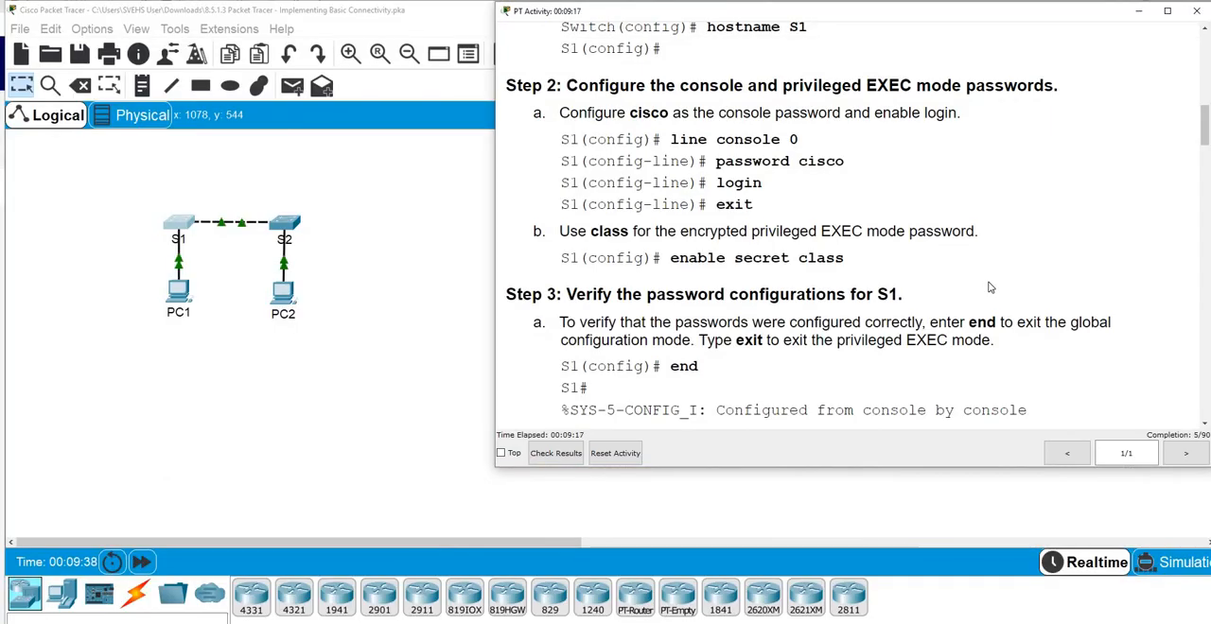
scroll(990, 287, "down", 5)
scroll(990, 287, "down", 2)
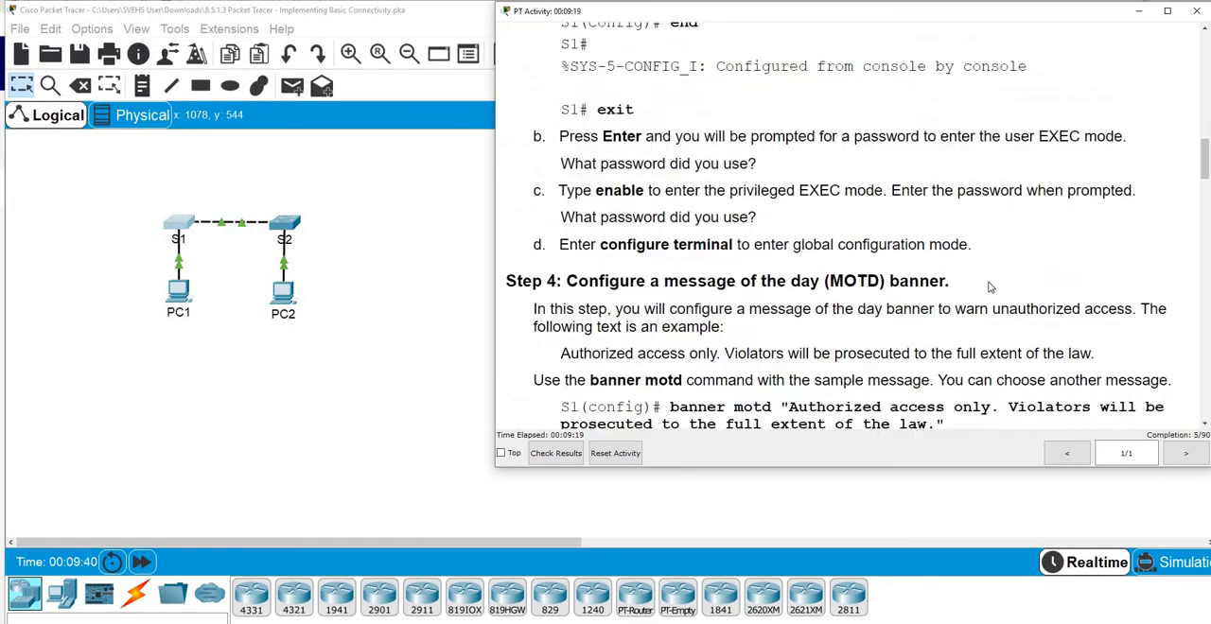
scroll(990, 286, "up", 5)
scroll(990, 287, "down", 5)
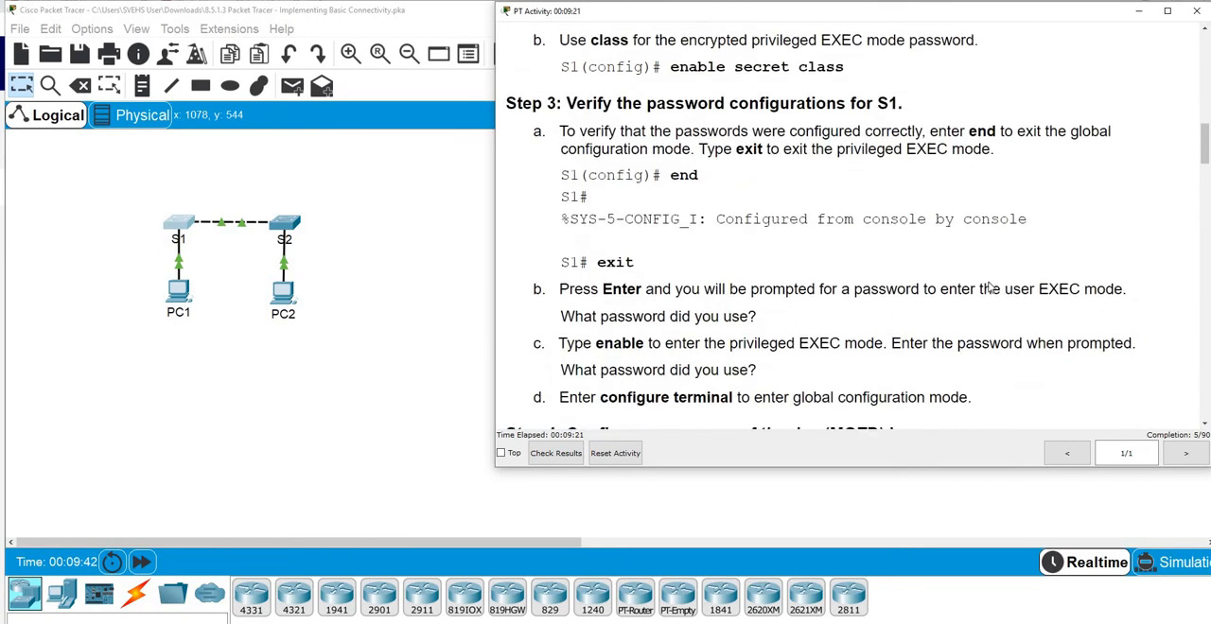
scroll(989, 287, "down", 1)
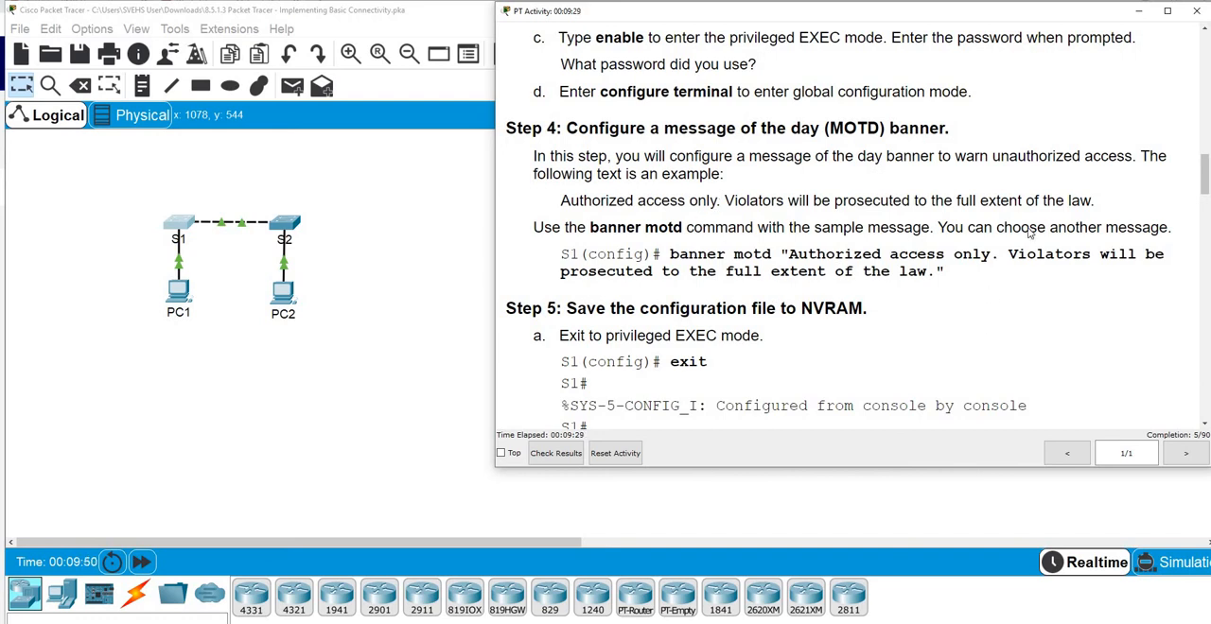
left_click(1140, 13)
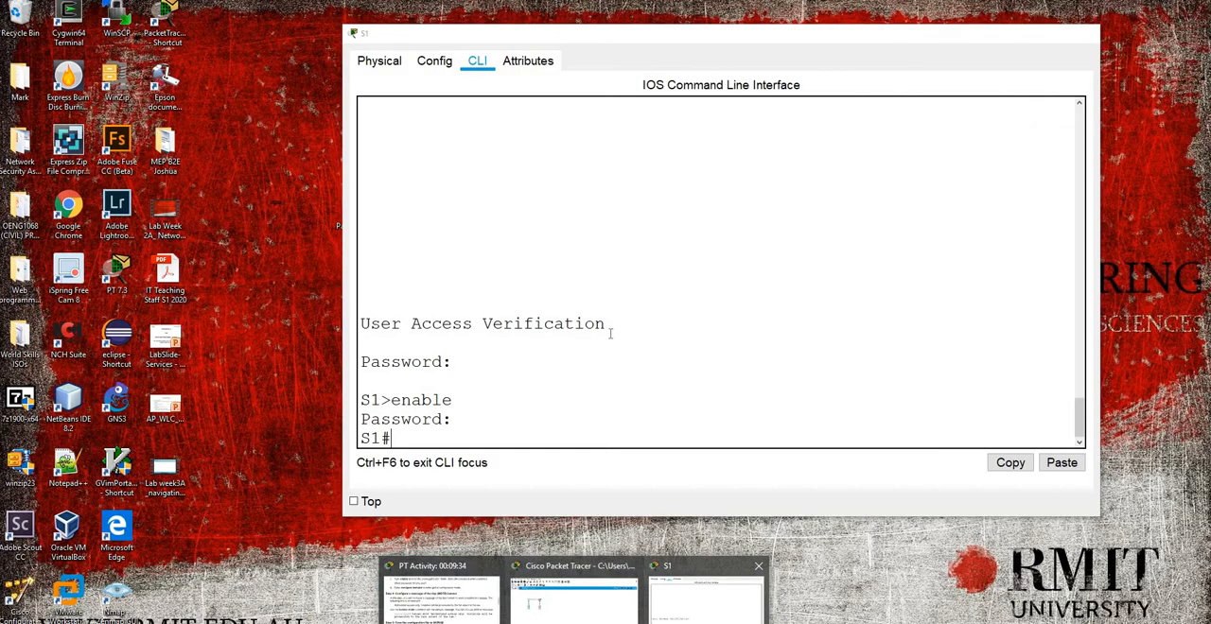
Return to the S1 command line and enter global configuration mode with configure terminal
left_click(705, 592)
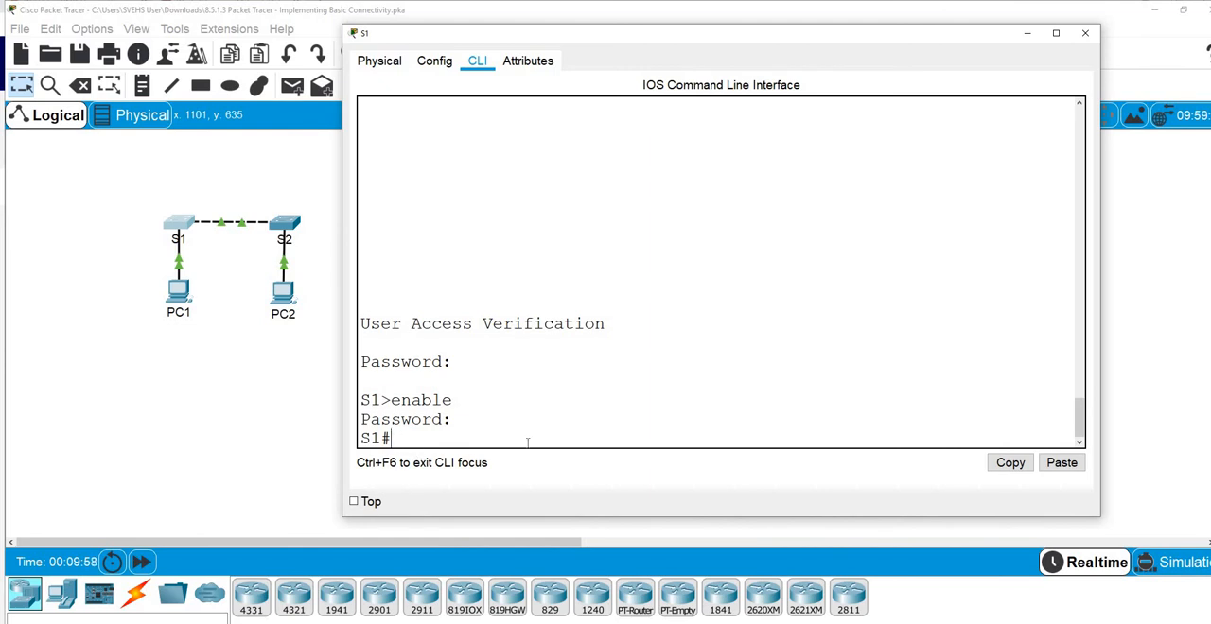
type("config")
key("Tab")
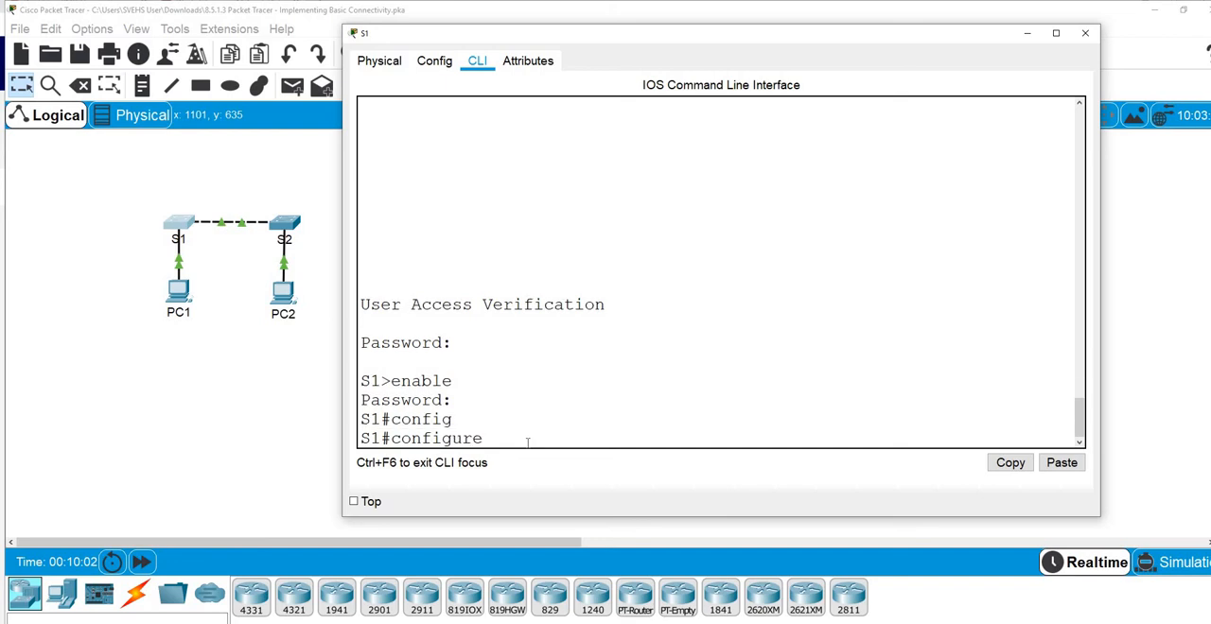
type("ter")
key("Tab")
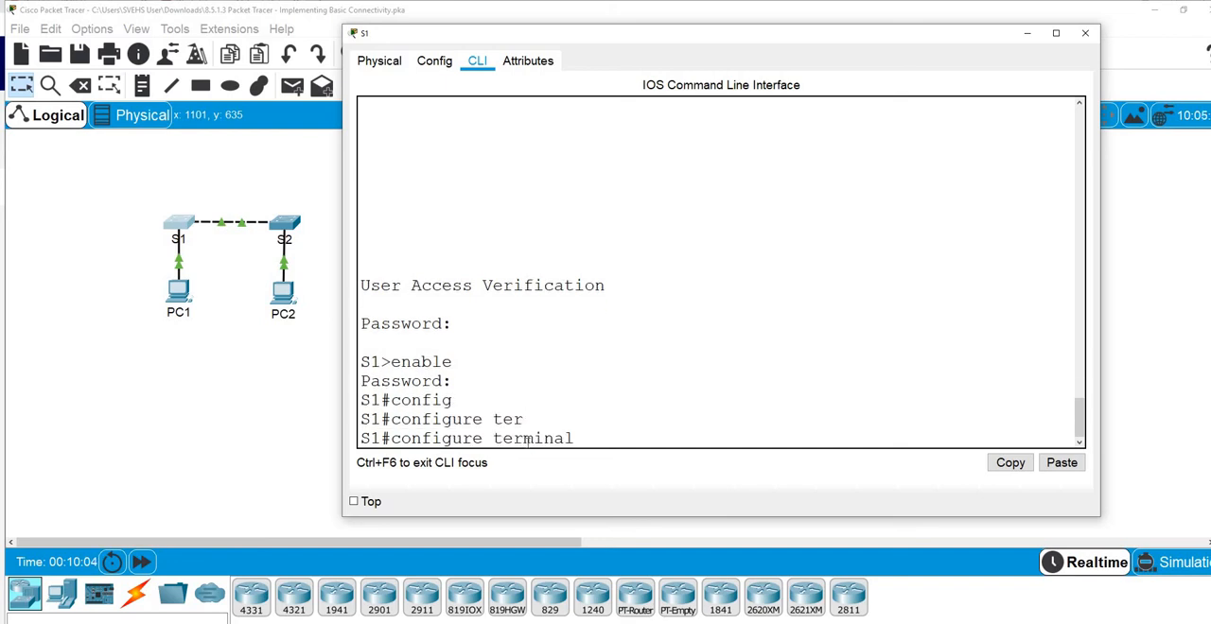
key("Return")
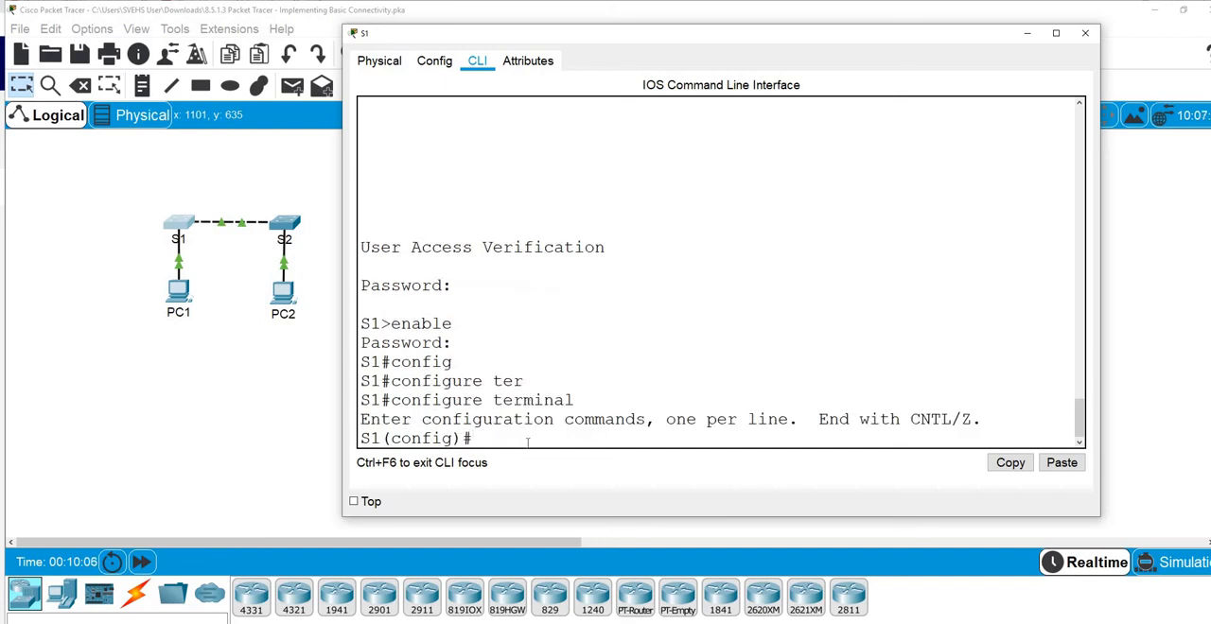
Set S1's message of the day banner to "Unauthorised access not allowed" with banner motd, using # as the delimiter
type("banner motd")
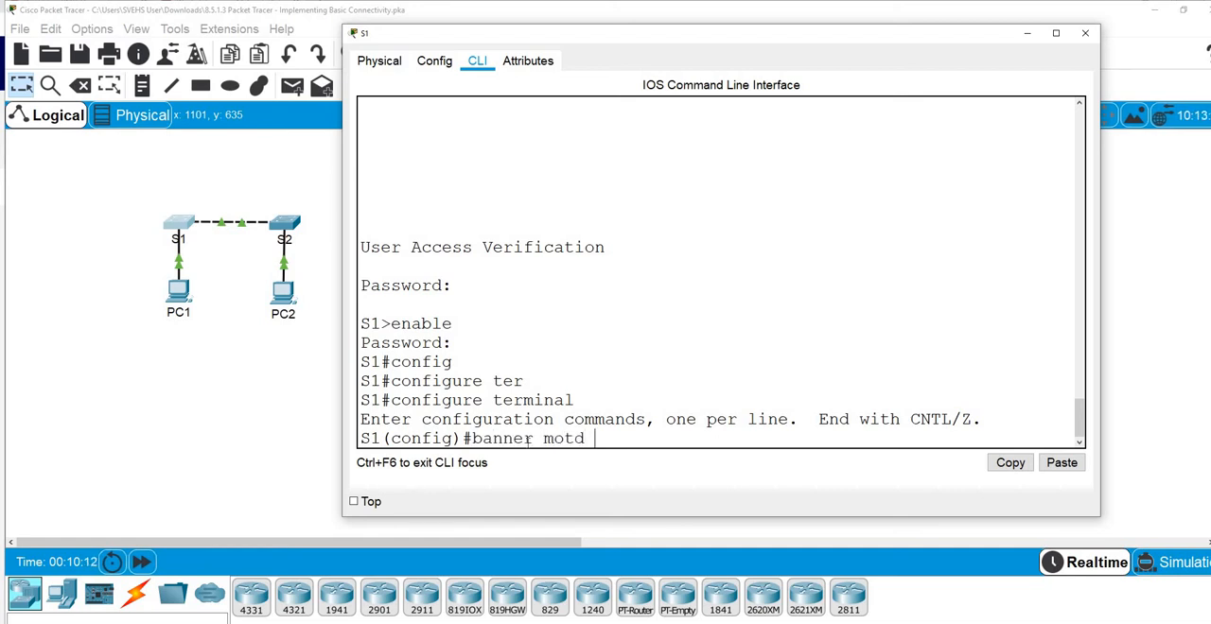
type(" ##")
key("Left")
type("Unautho")
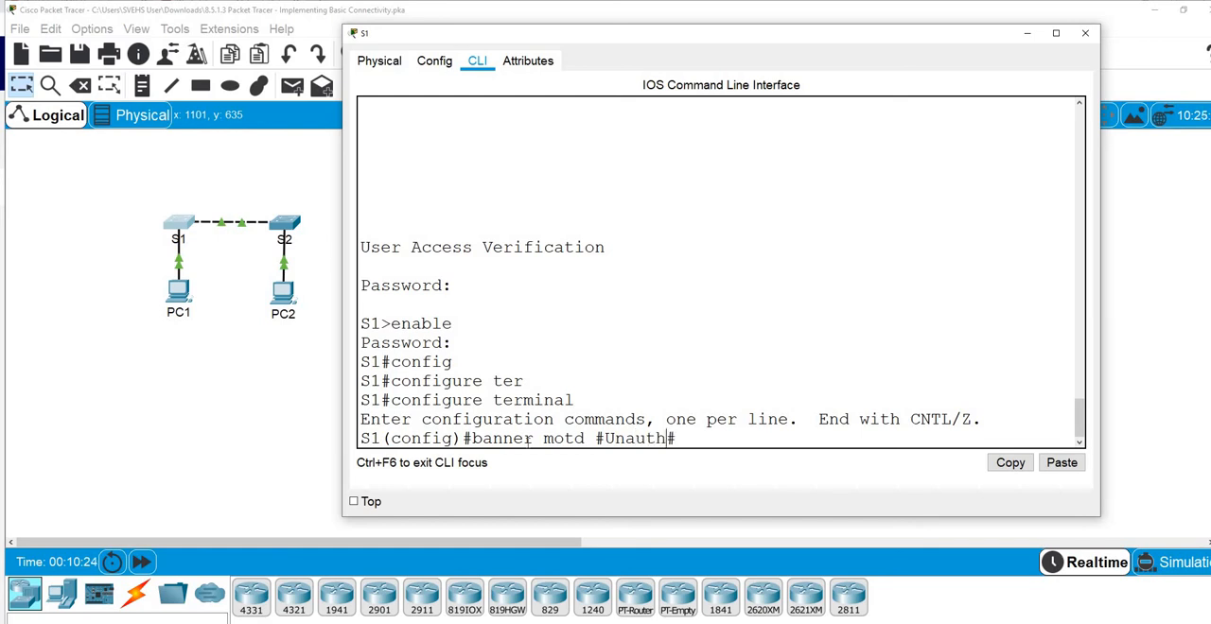
type("rised acce")
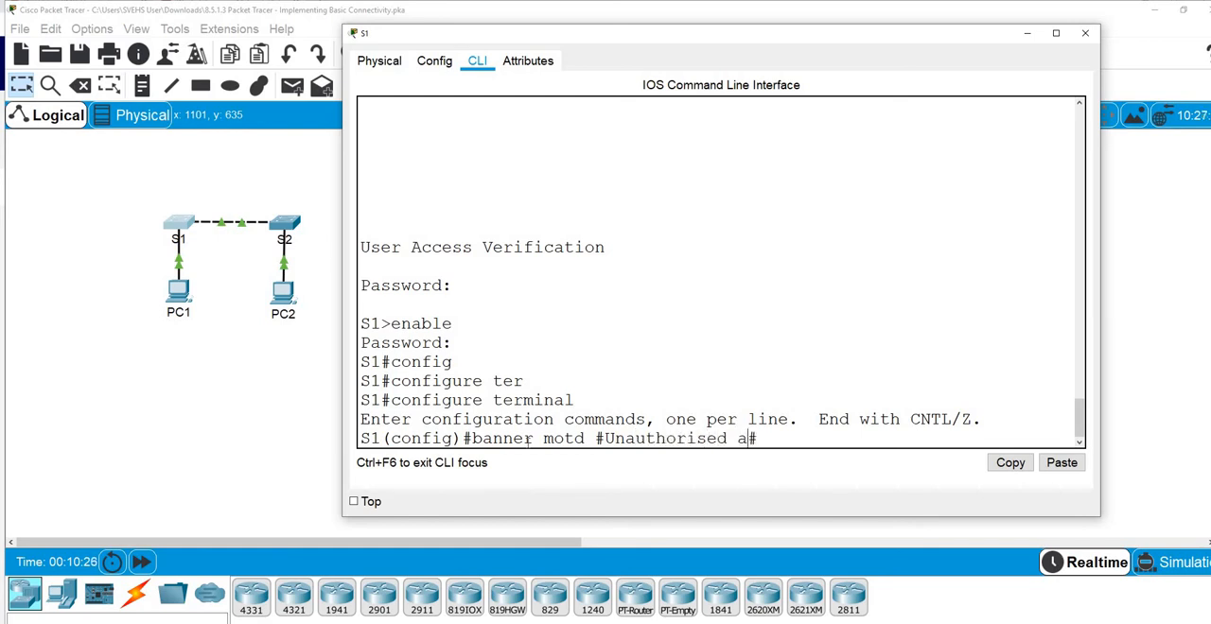
type("ss noy")
key("BackSpace")
type("t allo")
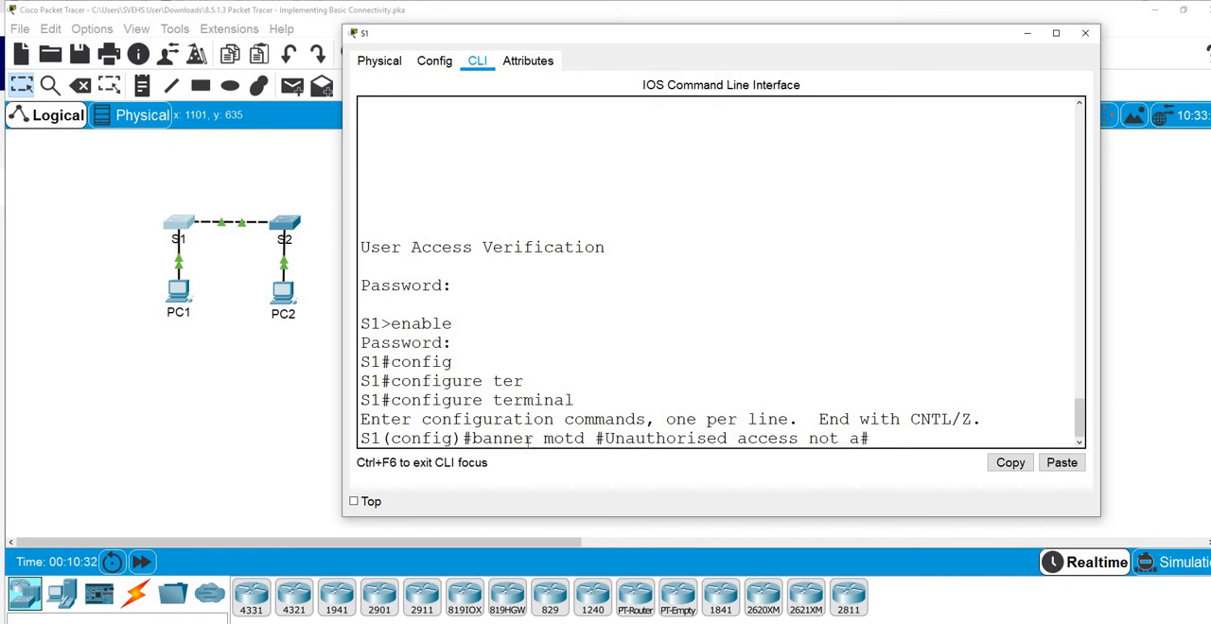
type("wed")
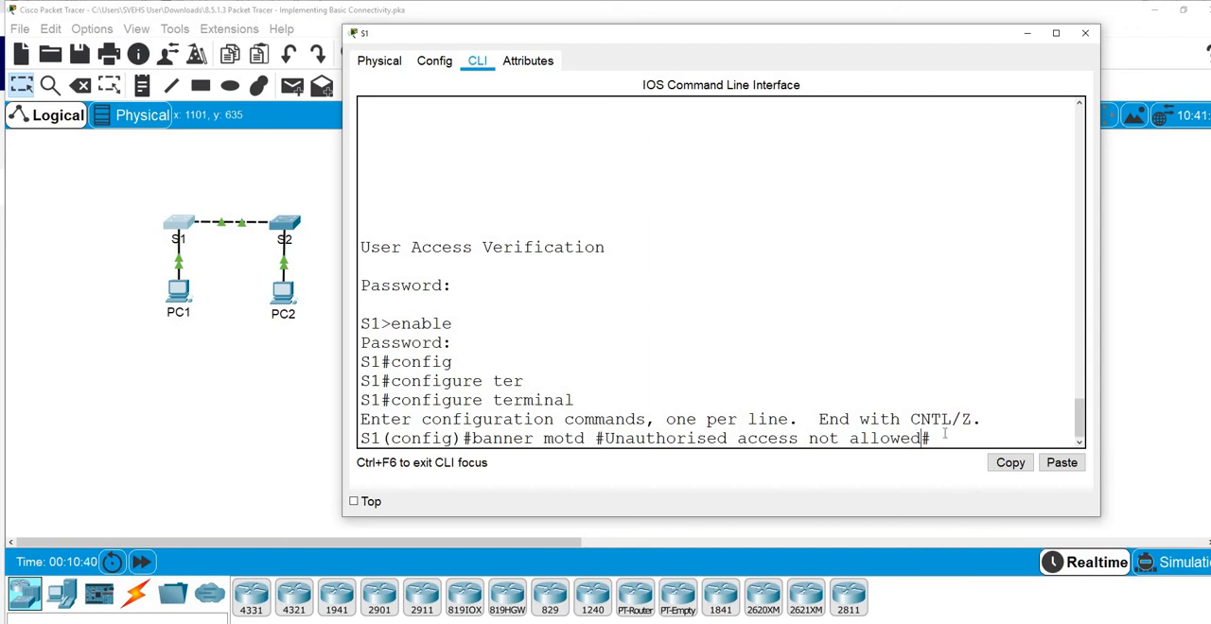
key("Return")
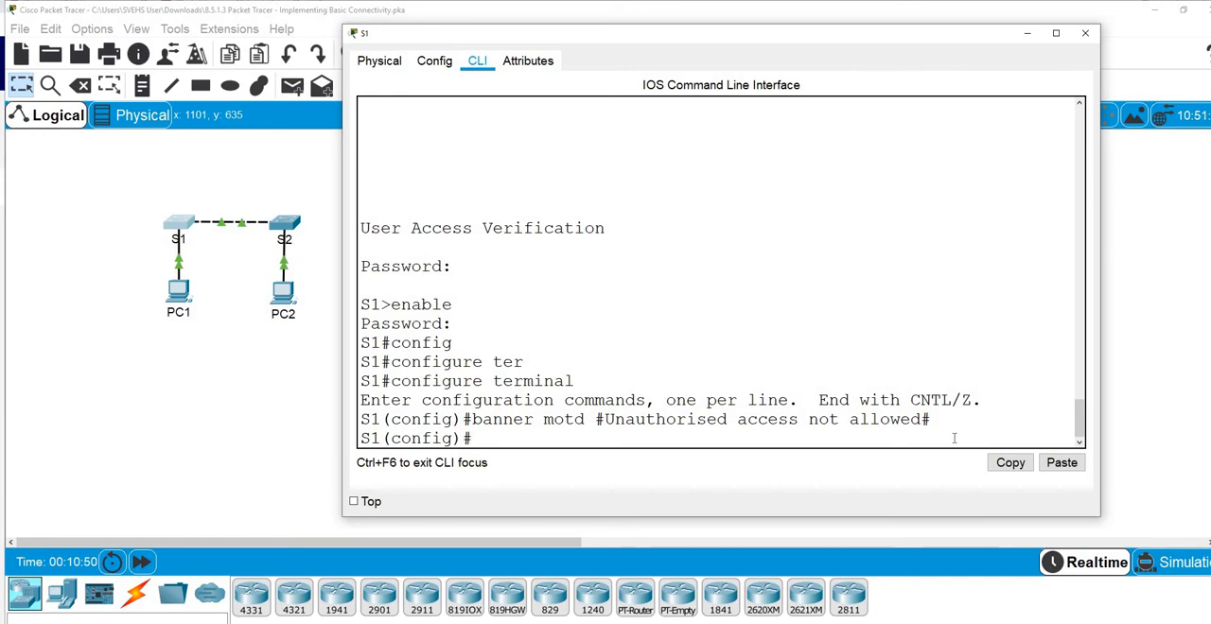
Leave global configuration mode with end, then exit the S1 console session
type("end")
key("Return")
key("Return")
key("Return")
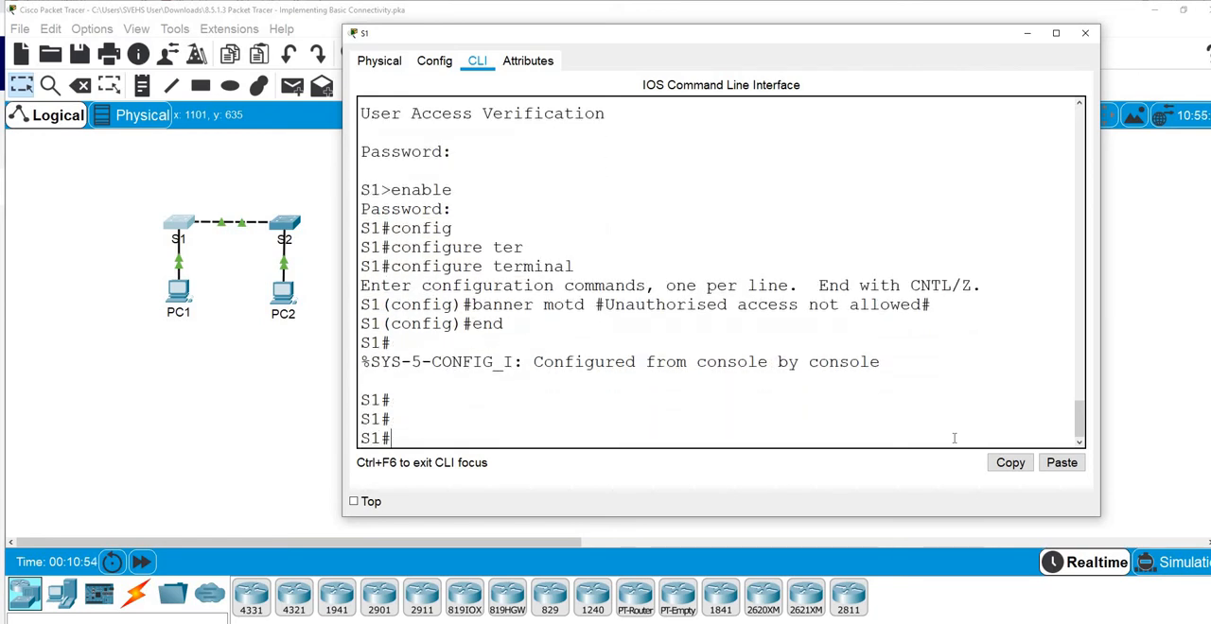
type("exit")
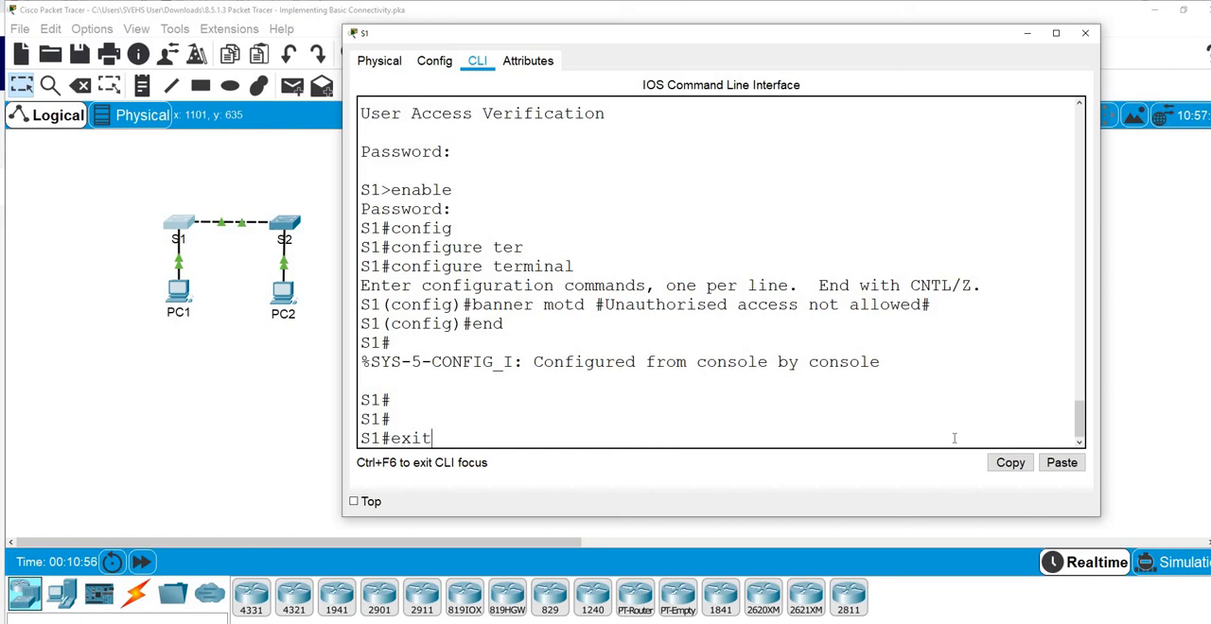
key("Return")
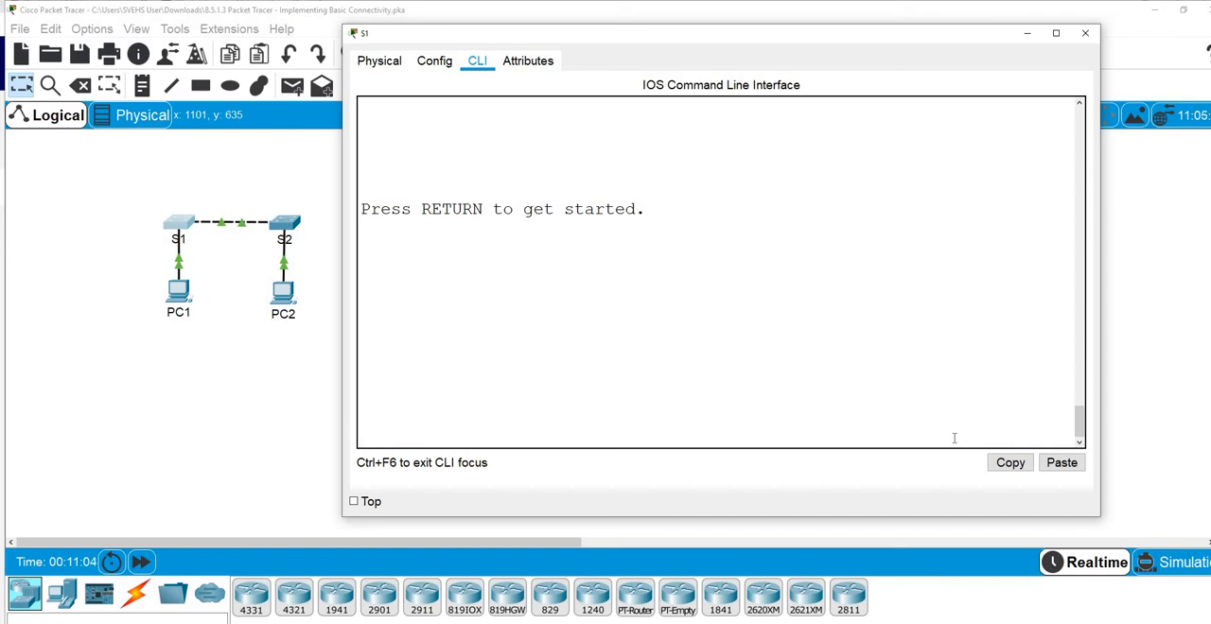
Start a new S1 console session and examine the banner text above the password prompt
key("Return")
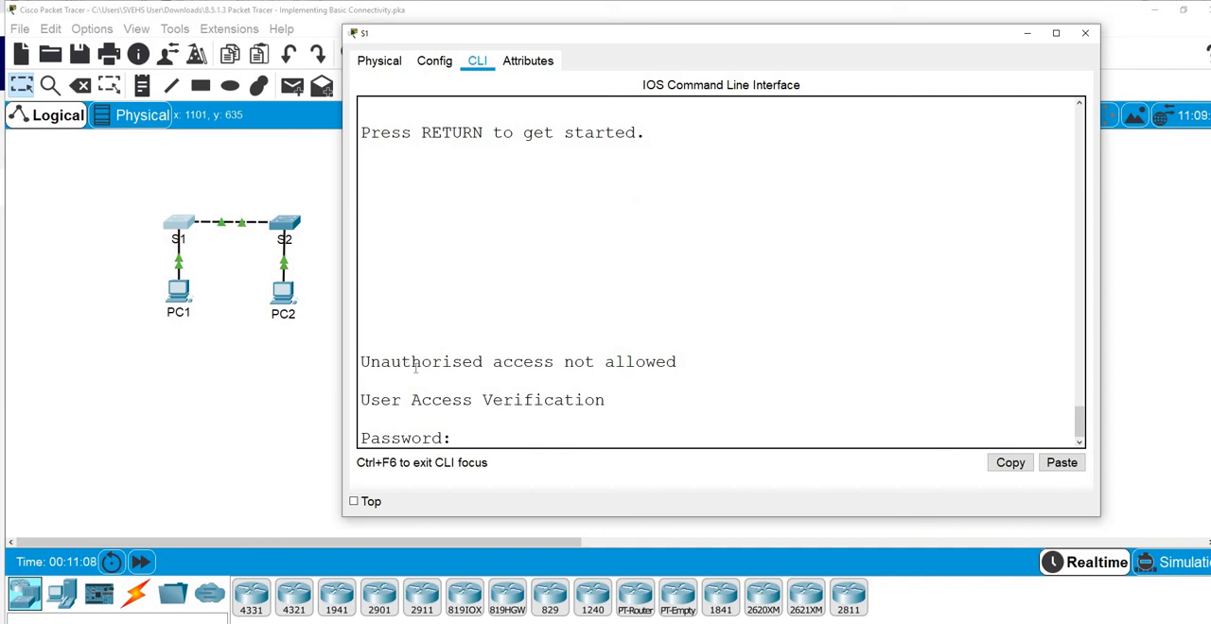
left_click_drag(367, 361, 689, 363)
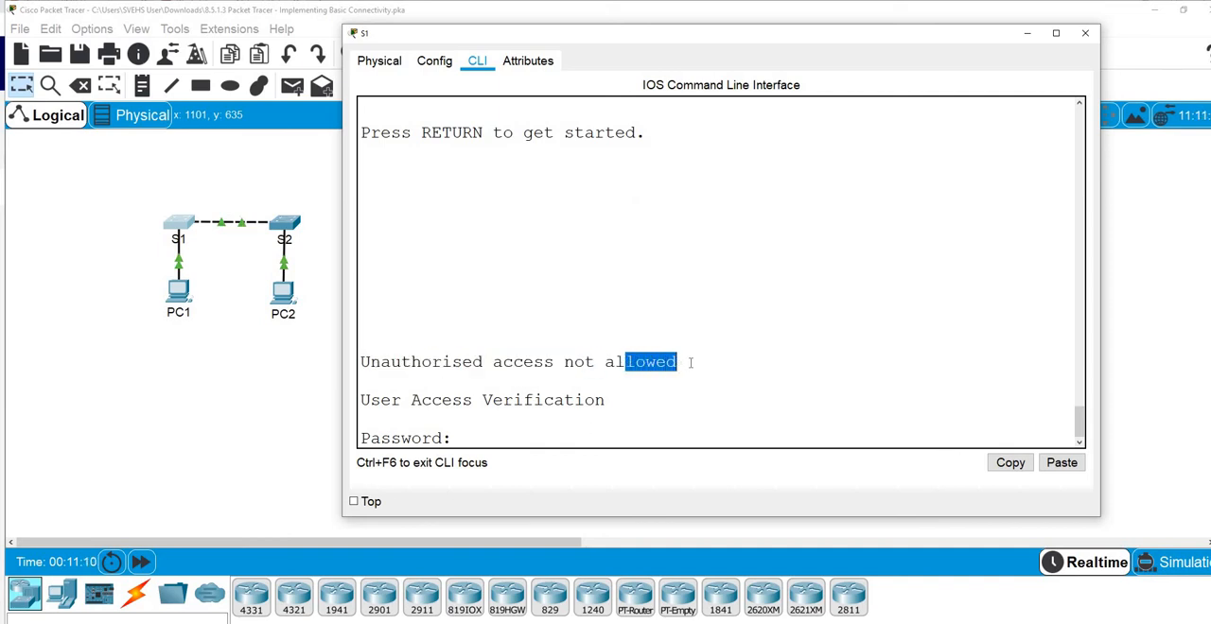
left_click(683, 364)
left_click_drag(465, 359, 363, 361)
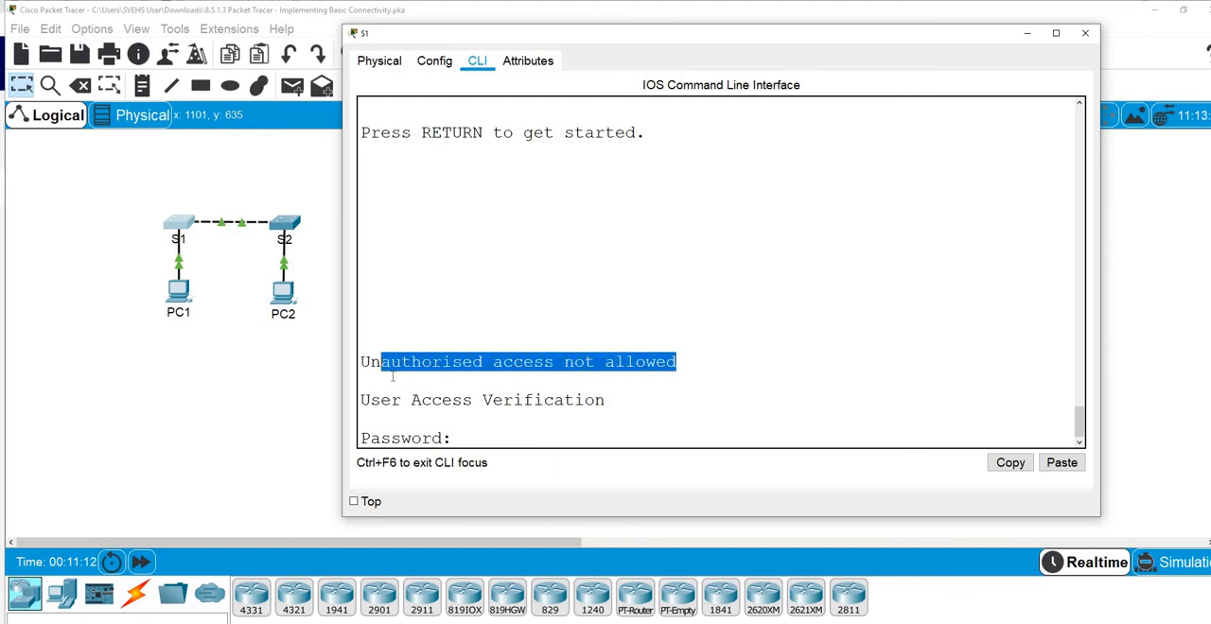
left_click(821, 381)
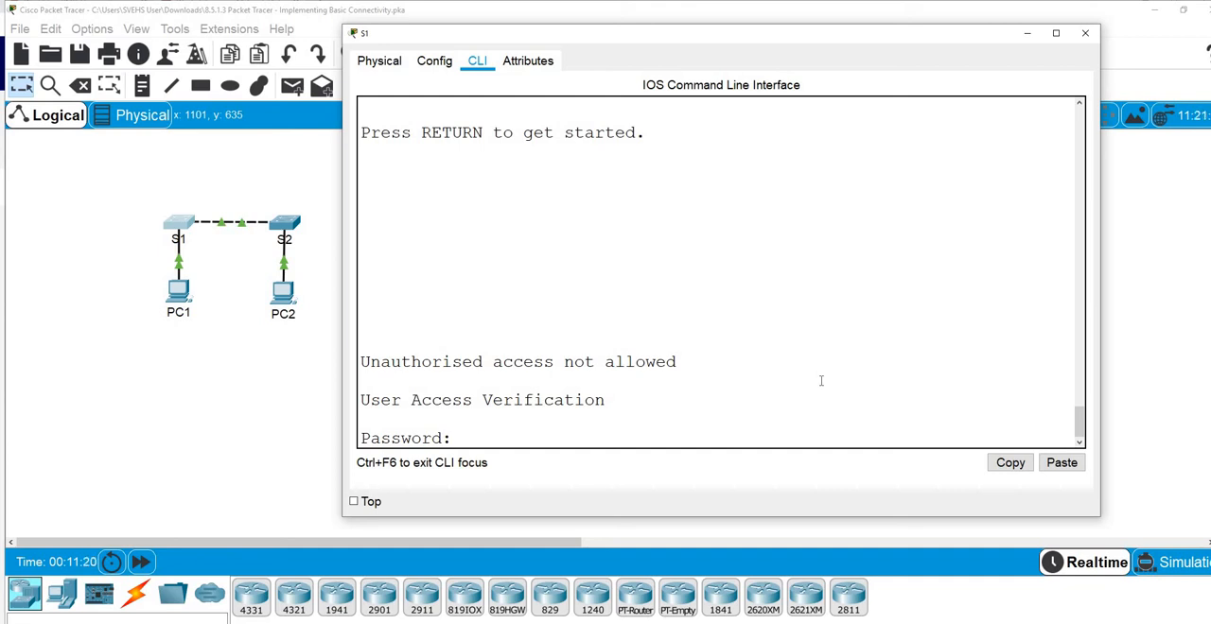
Log in to S1 with the console password, then enter privileged EXEC mode using the enable secret password
key("Return")
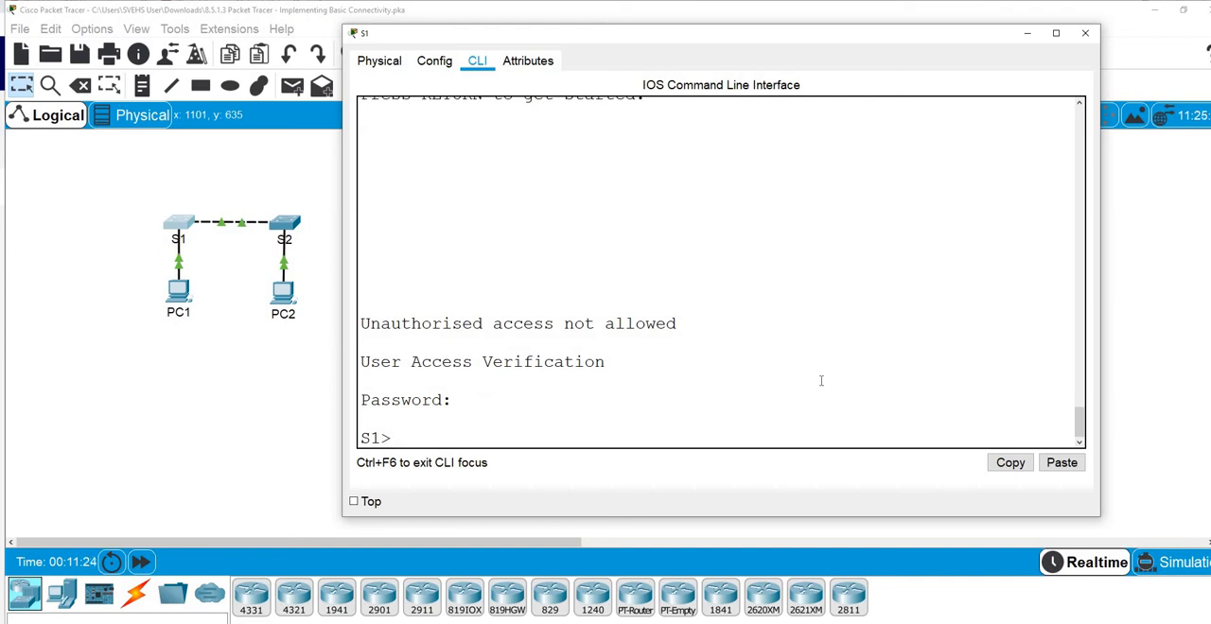
type("ena")
key("Tab")
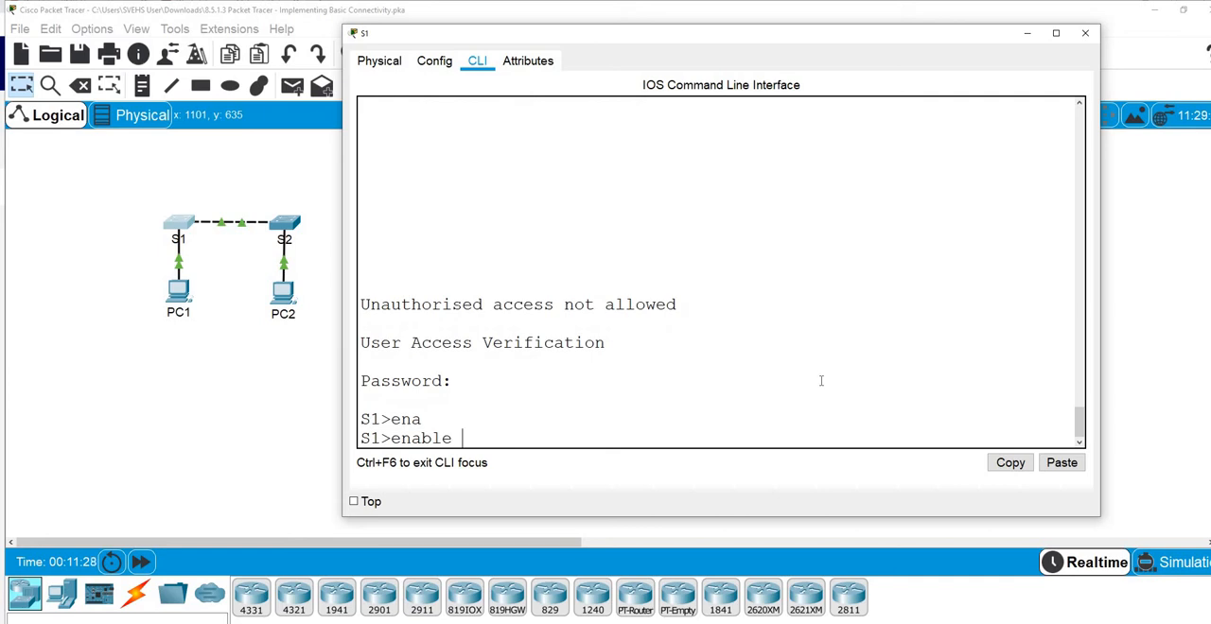
key("Return")
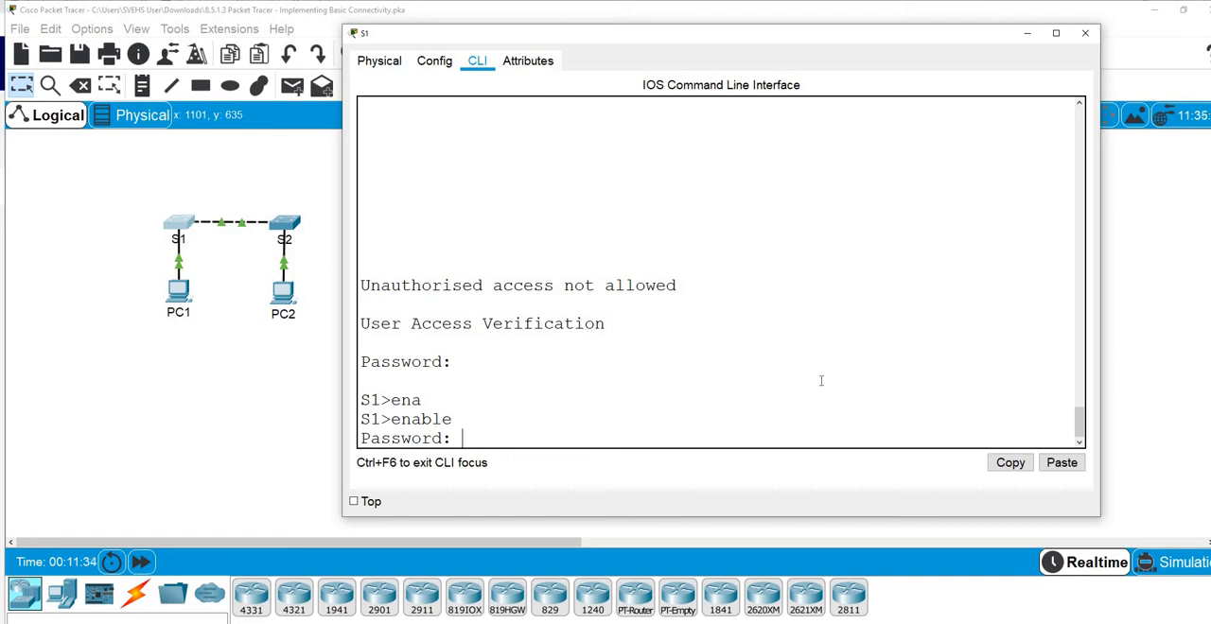
key("Return")
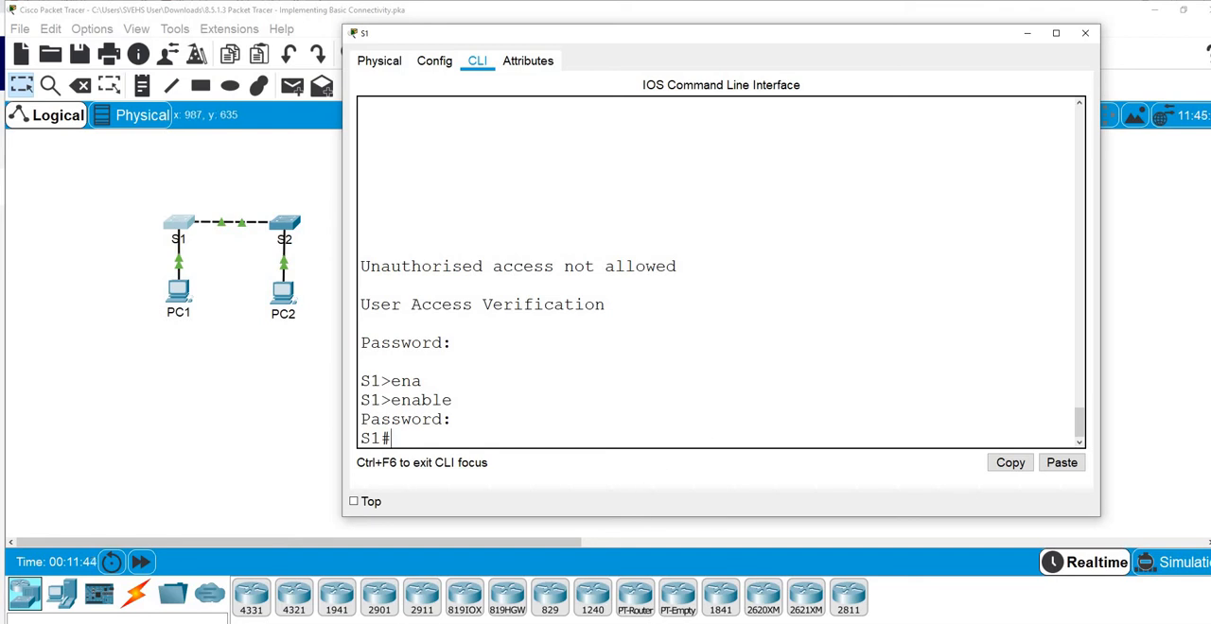
Consult Step 5 of the activity and save S1's configuration with copy running-config startup-config, accepting the default destination filename
mouse_move(573, 623)
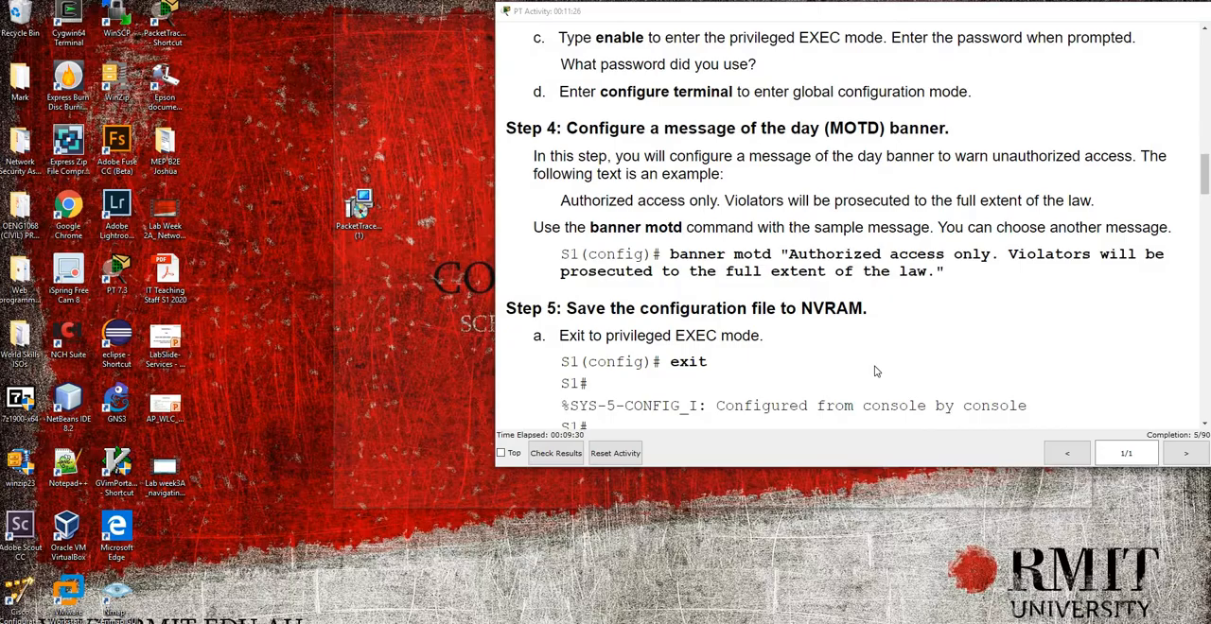
left_click(438, 591)
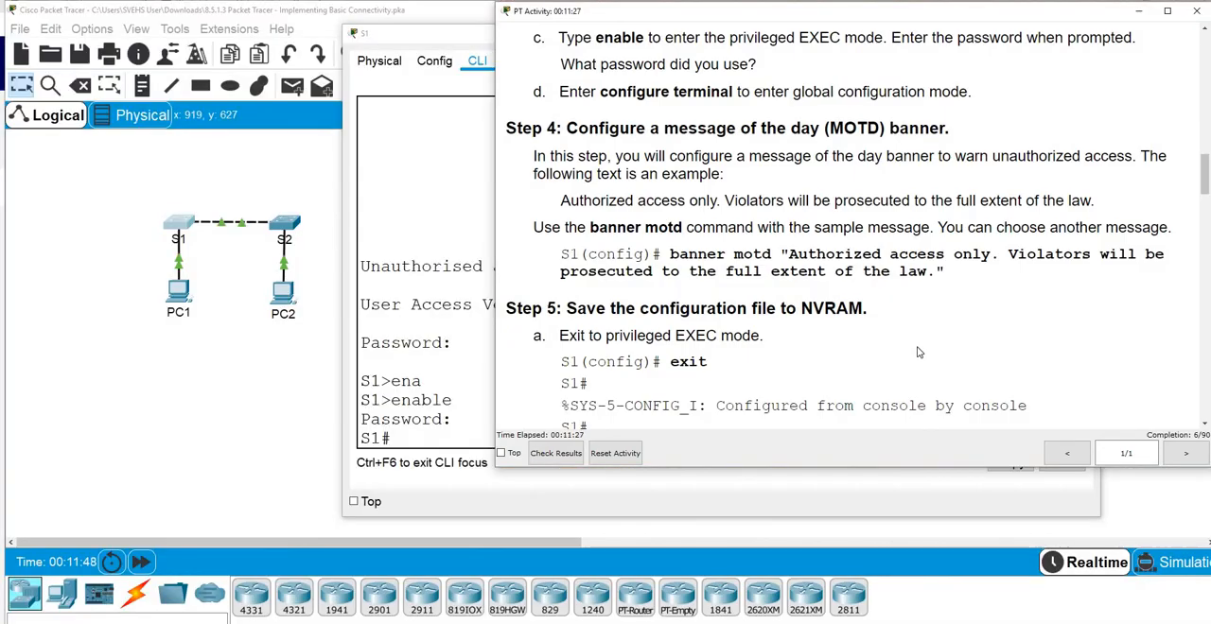
scroll(992, 341, "down", 4)
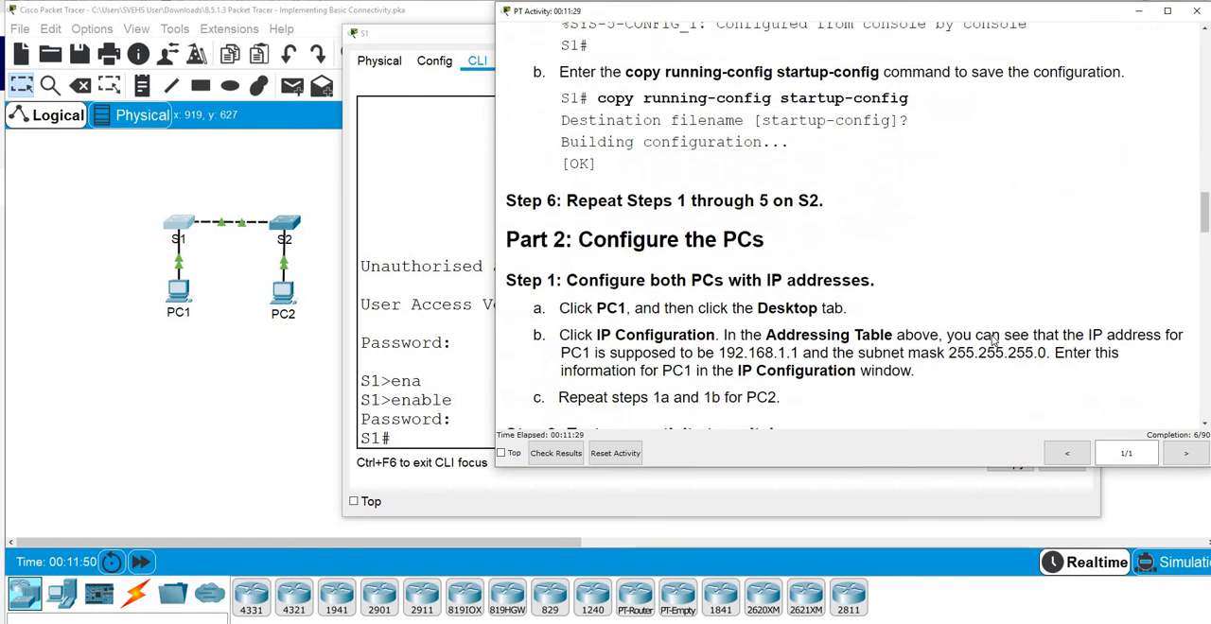
scroll(993, 341, "up", 3)
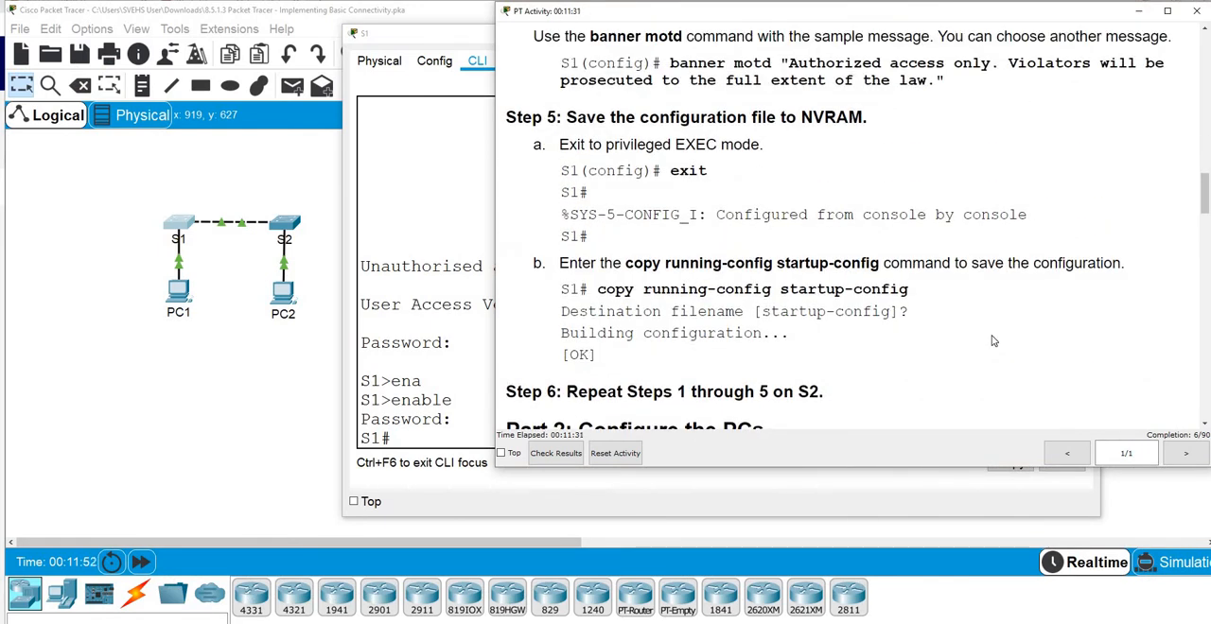
scroll(642, 287, "down", 1)
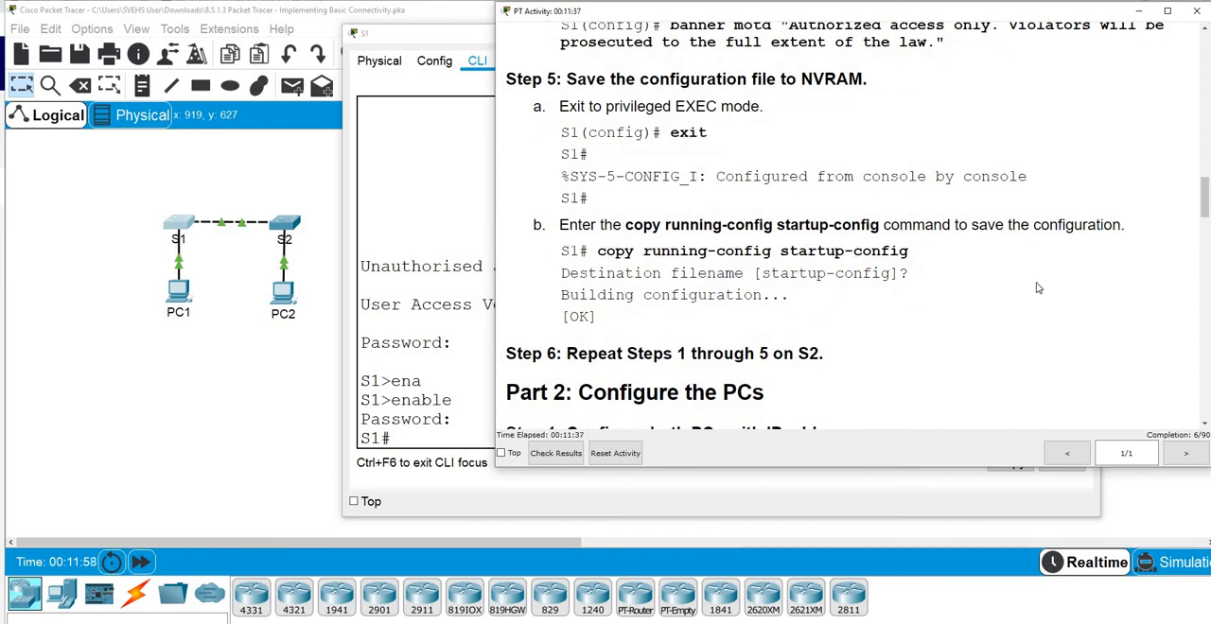
left_click(466, 430)
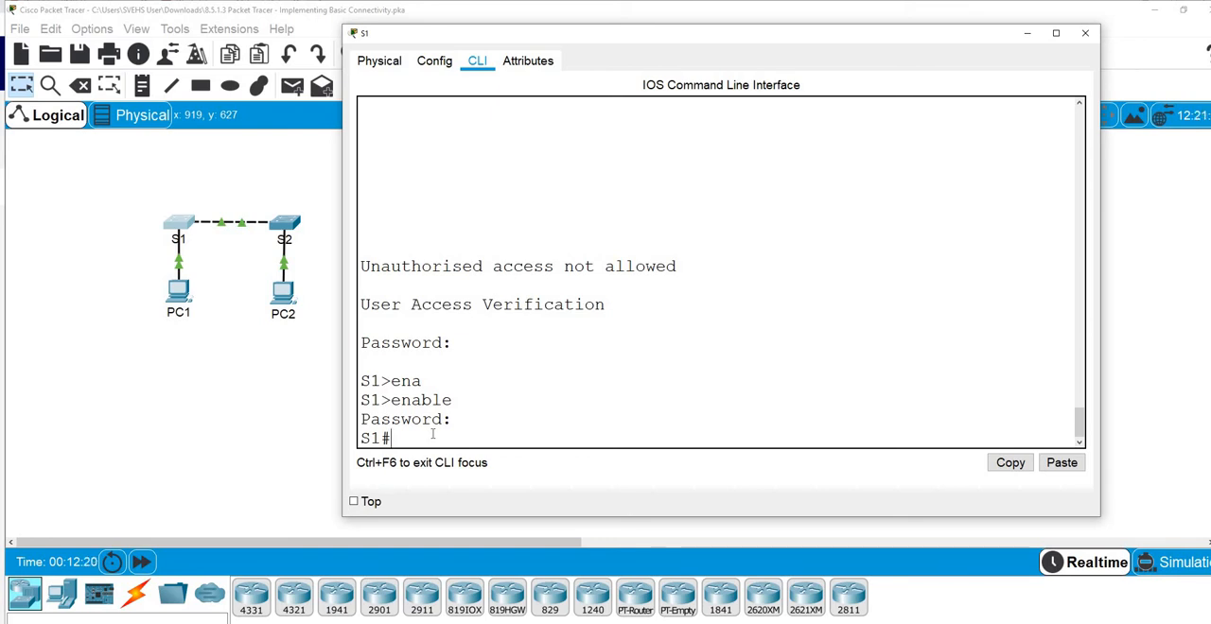
type("copy run")
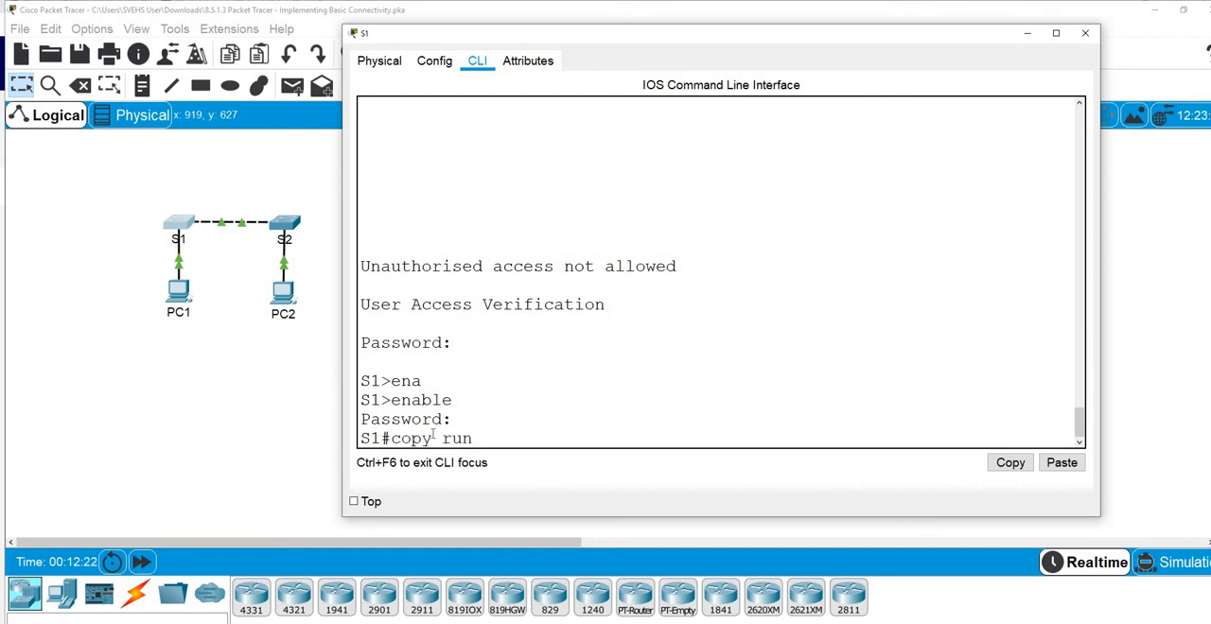
key("Tab")
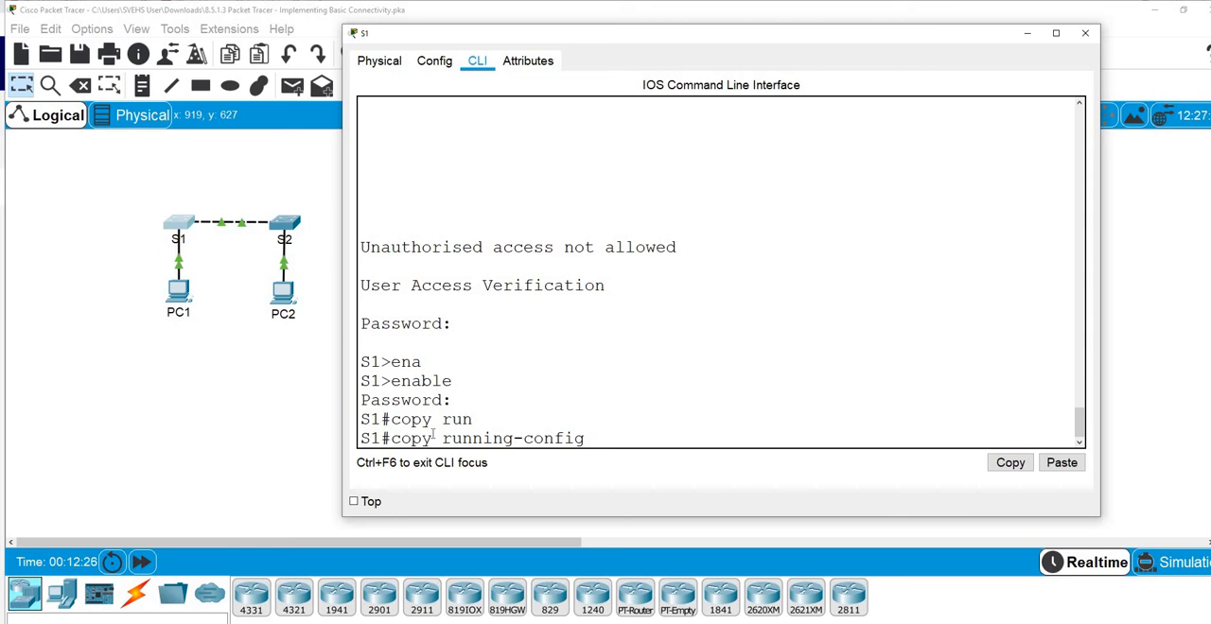
type("start")
key("Tab")
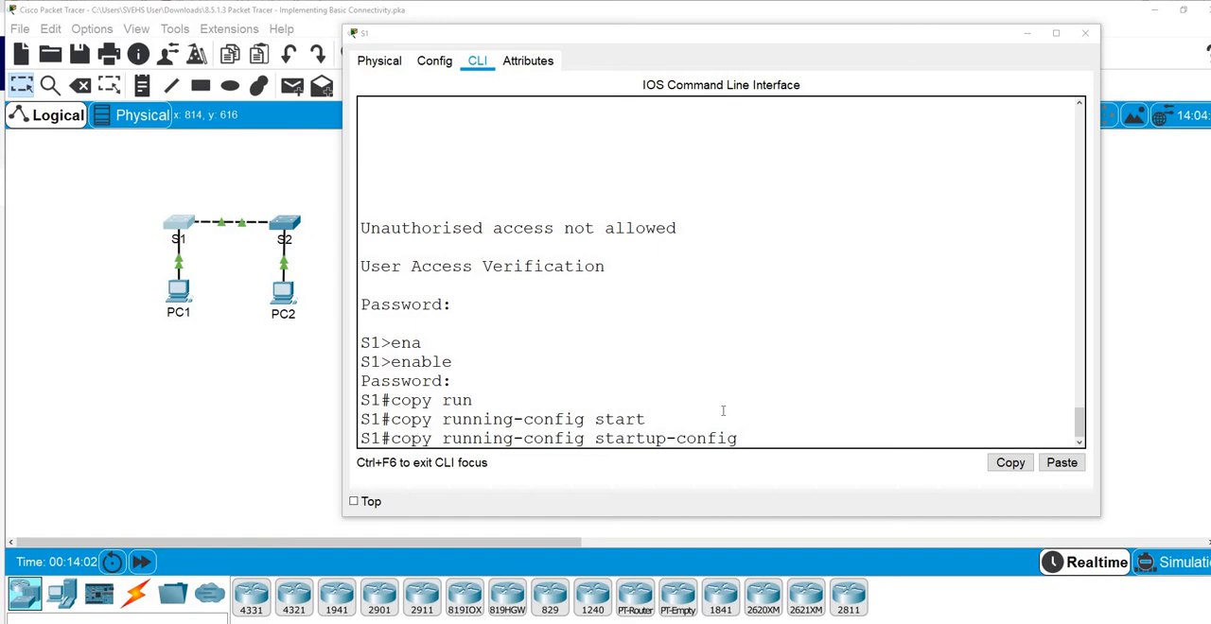
left_click(745, 436)
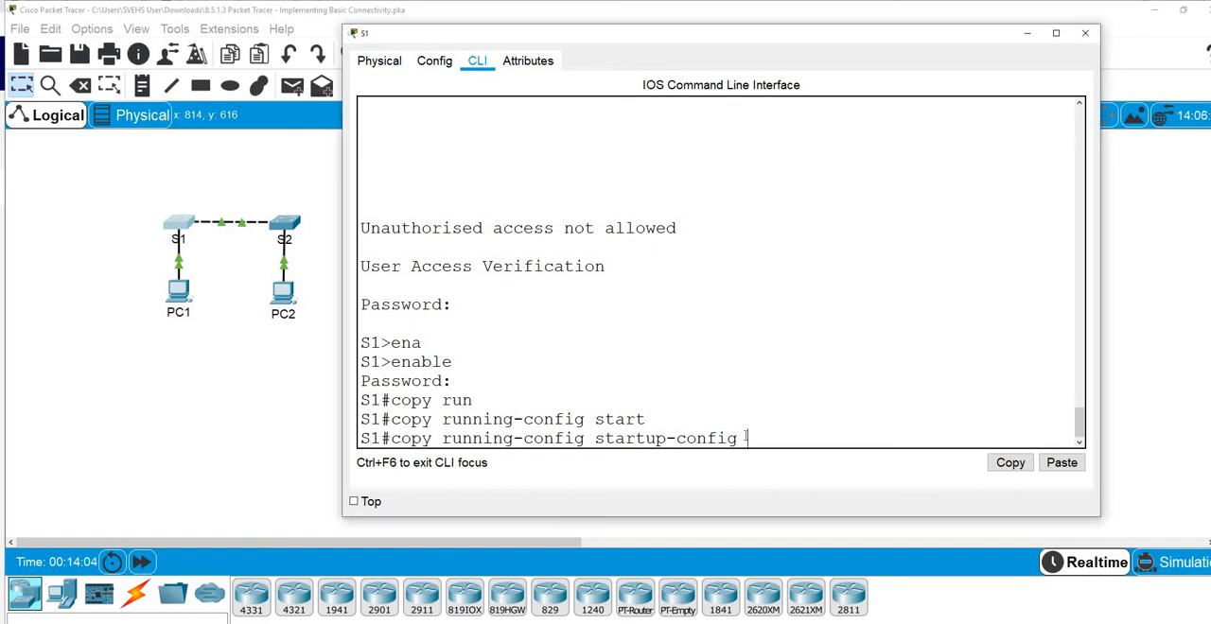
key("Return")
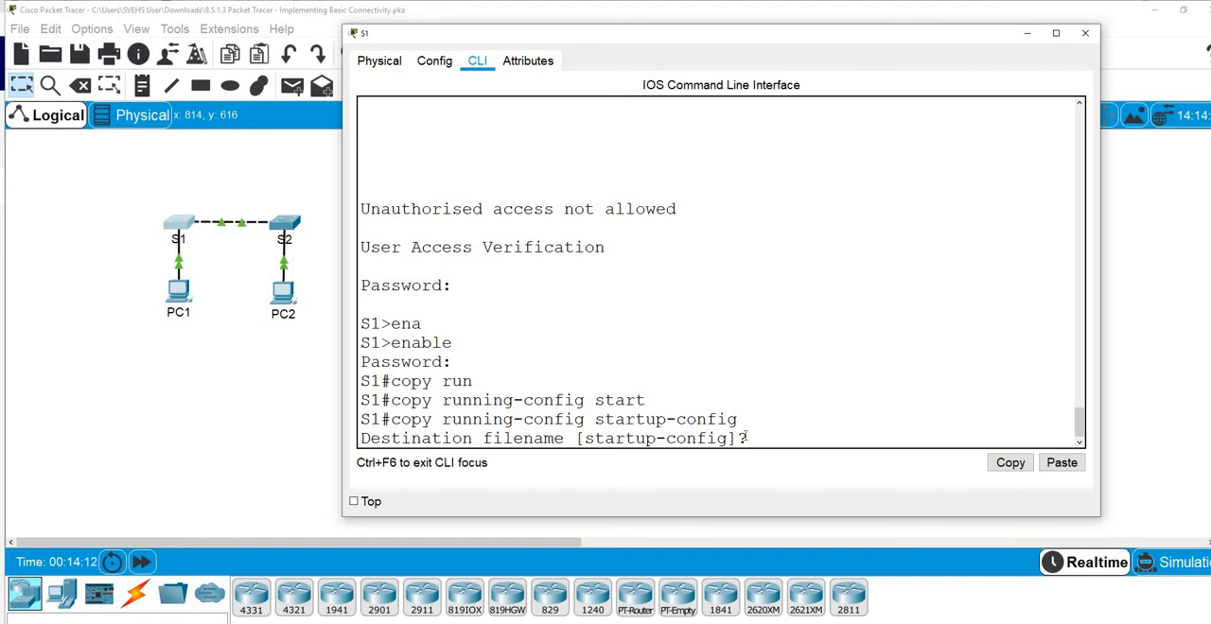
key("Return")
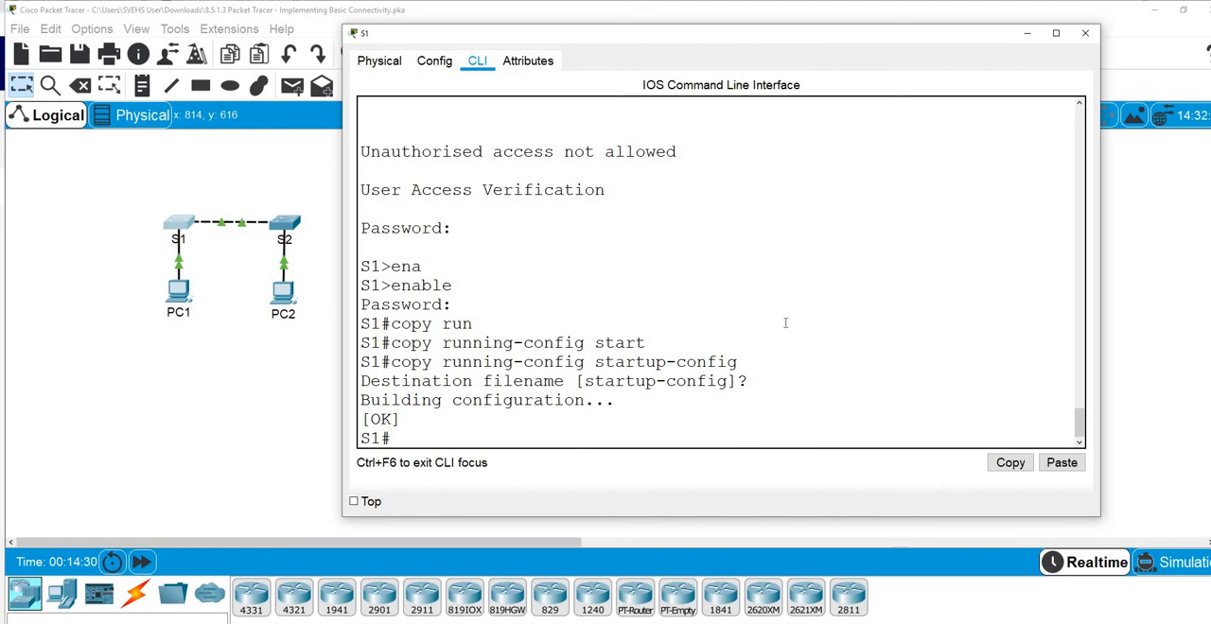
Review Step 6 of the activity instructions, then put them away and close the S1 device window
mouse_move(573, 622)
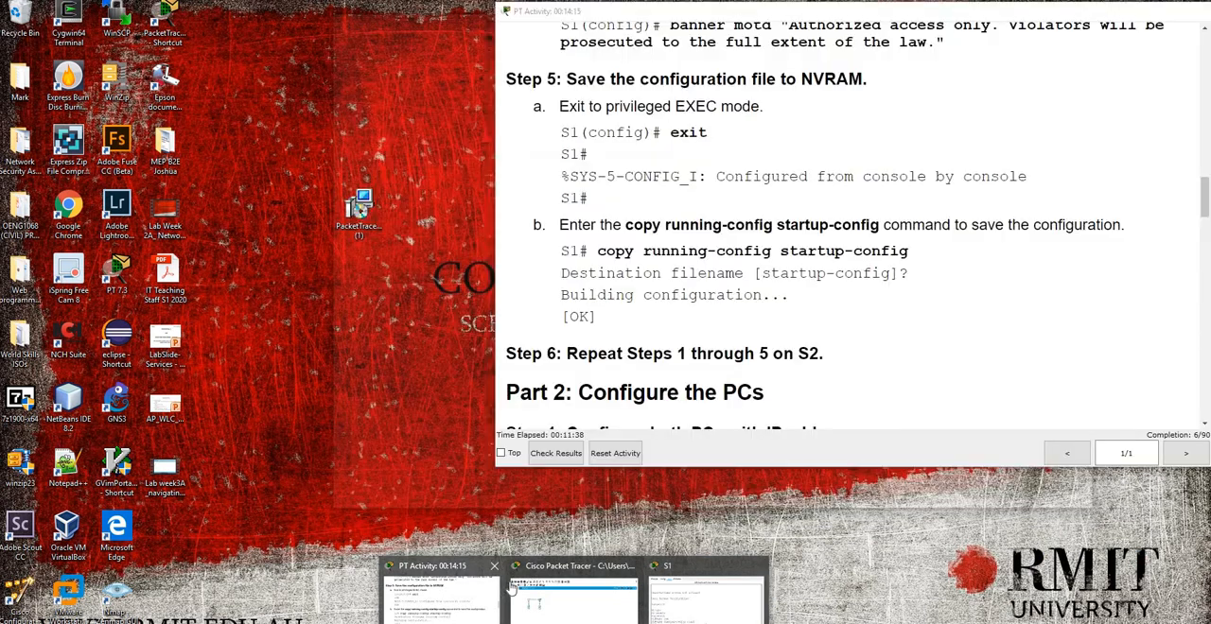
left_click(459, 606)
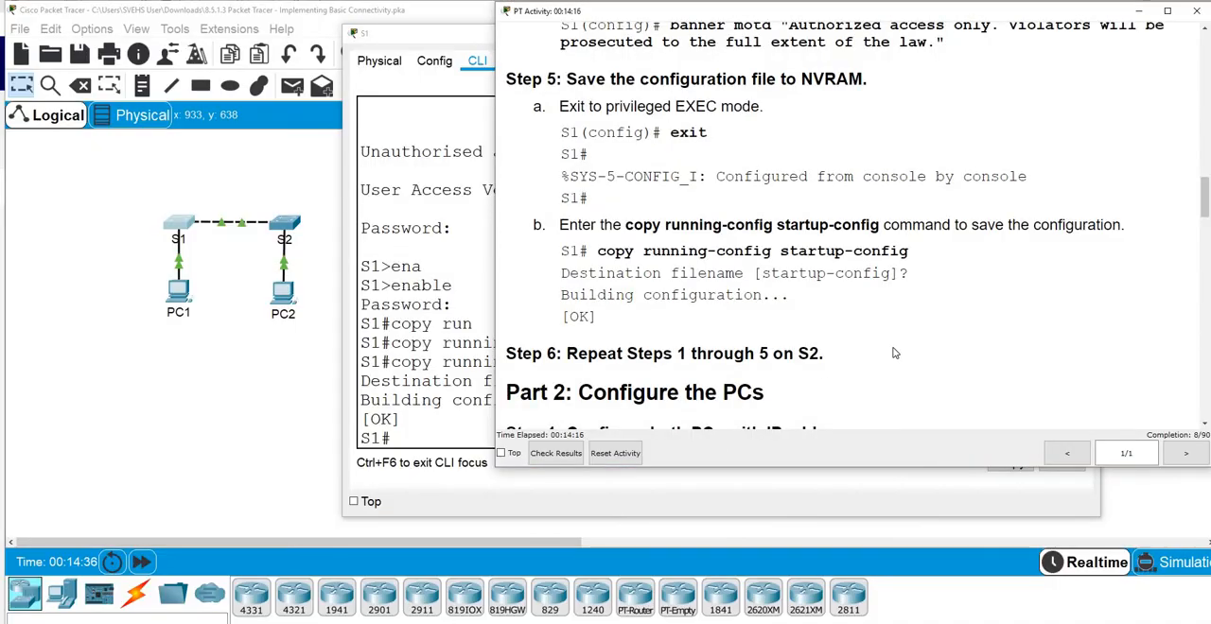
scroll(894, 353, "down", 2)
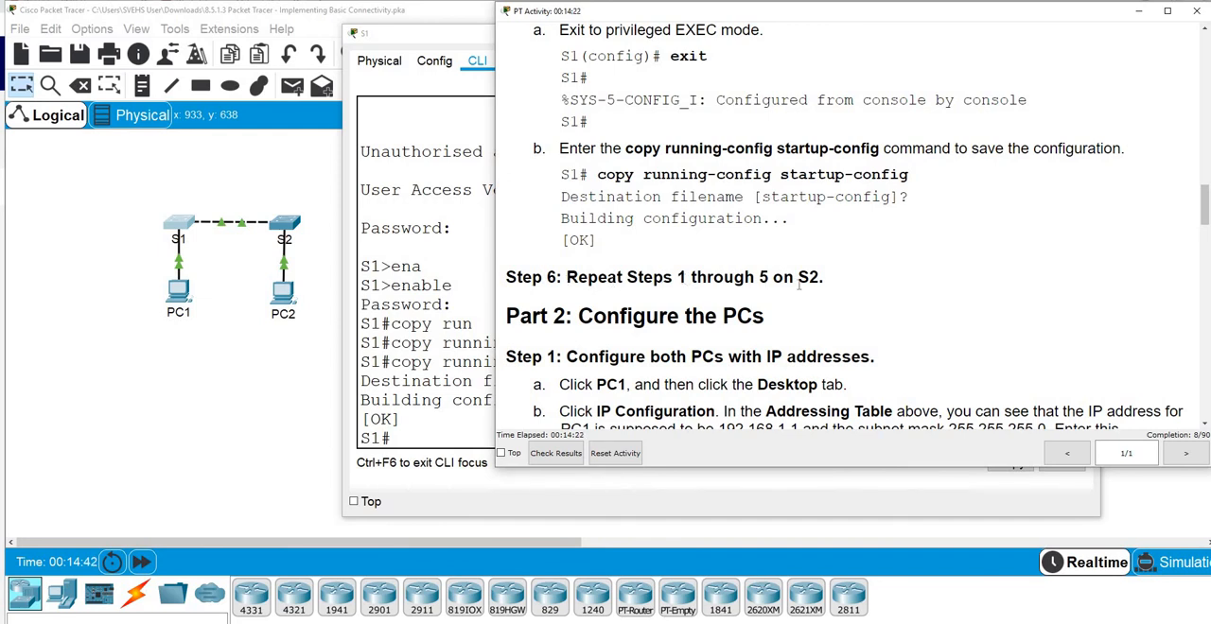
left_click(1139, 12)
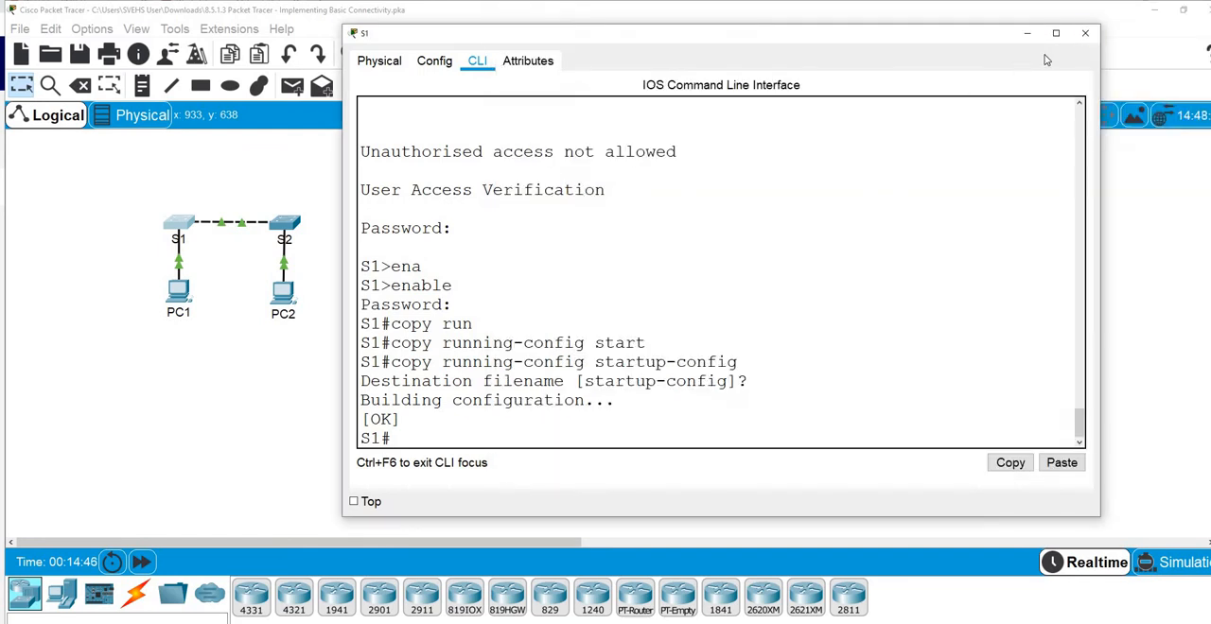
left_click(1085, 33)
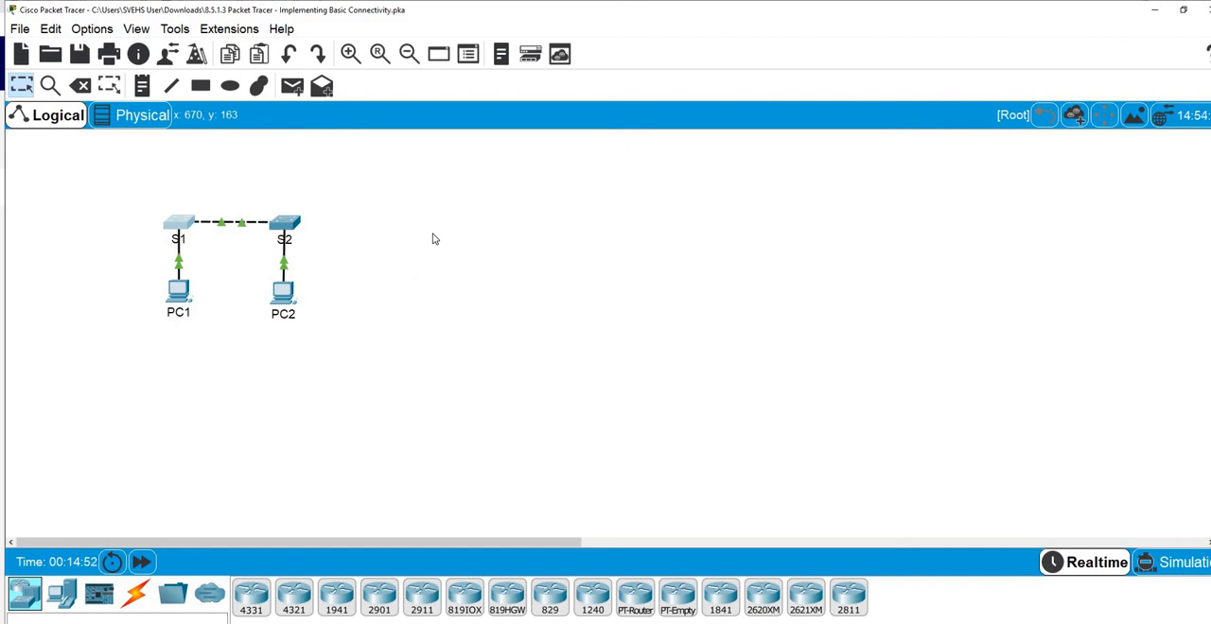
Open the command-line interface of switch S2 and widen its window so the console output is easy to read
left_click(293, 223)
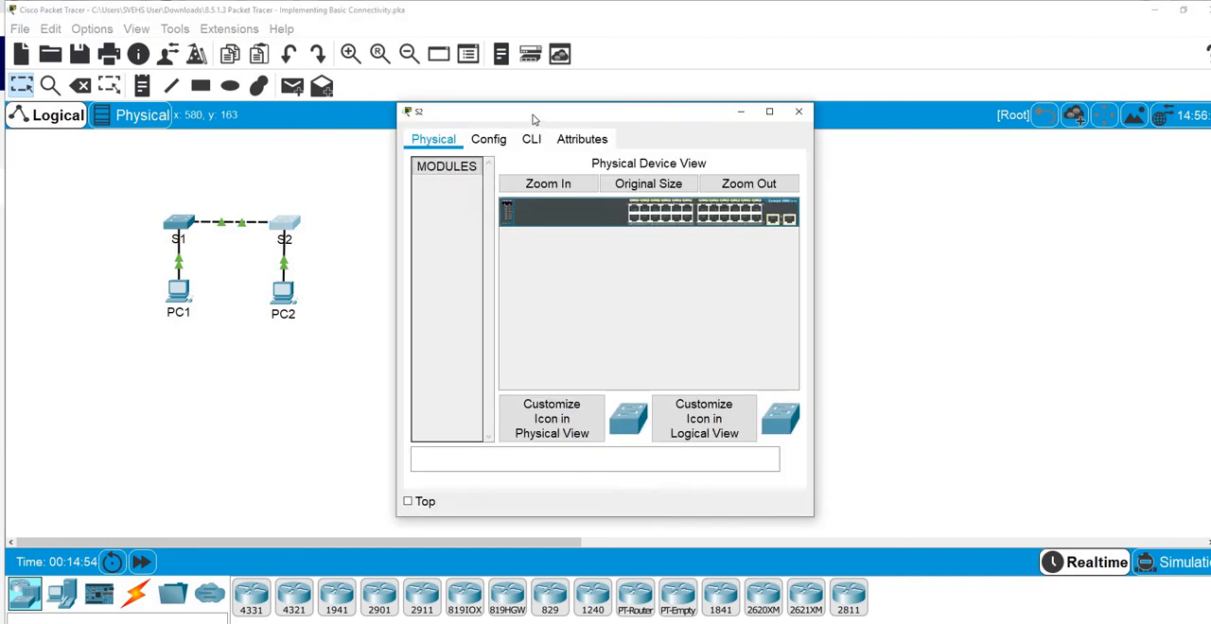
left_click_drag(533, 119, 582, 44)
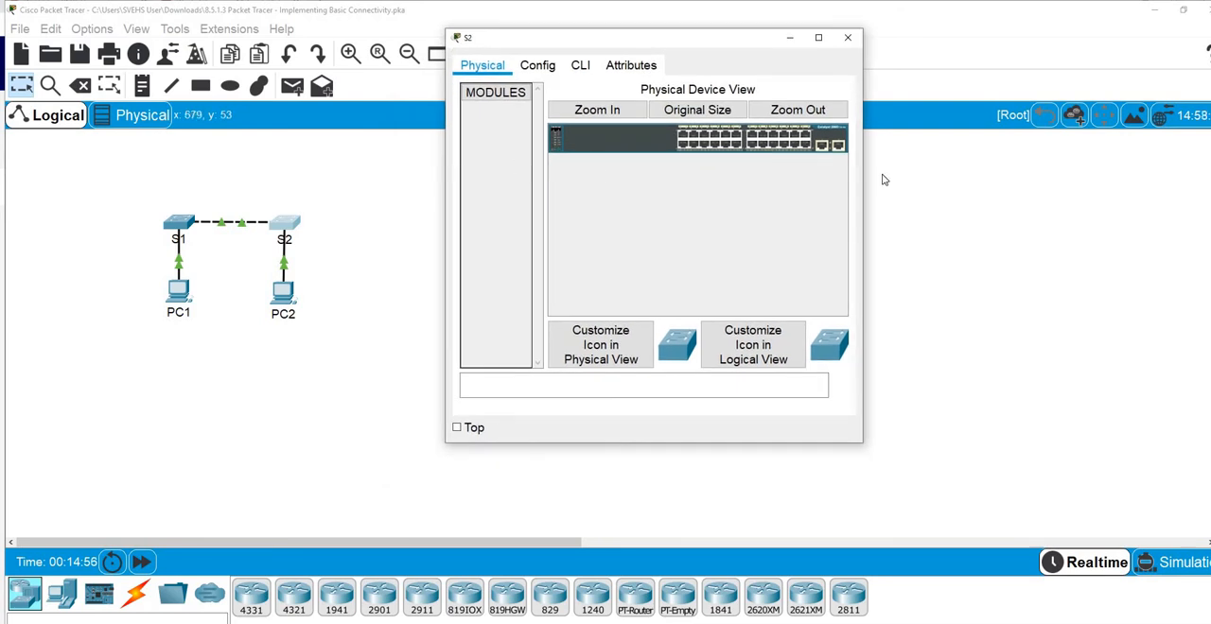
left_click_drag(862, 173, 1003, 174)
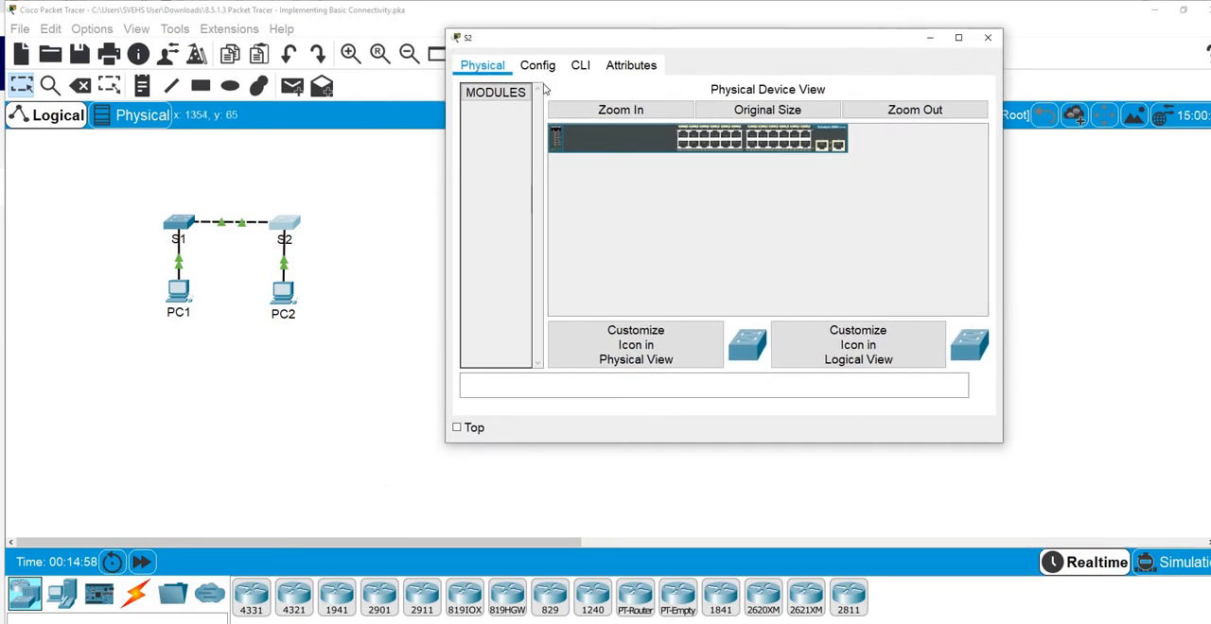
left_click(580, 68)
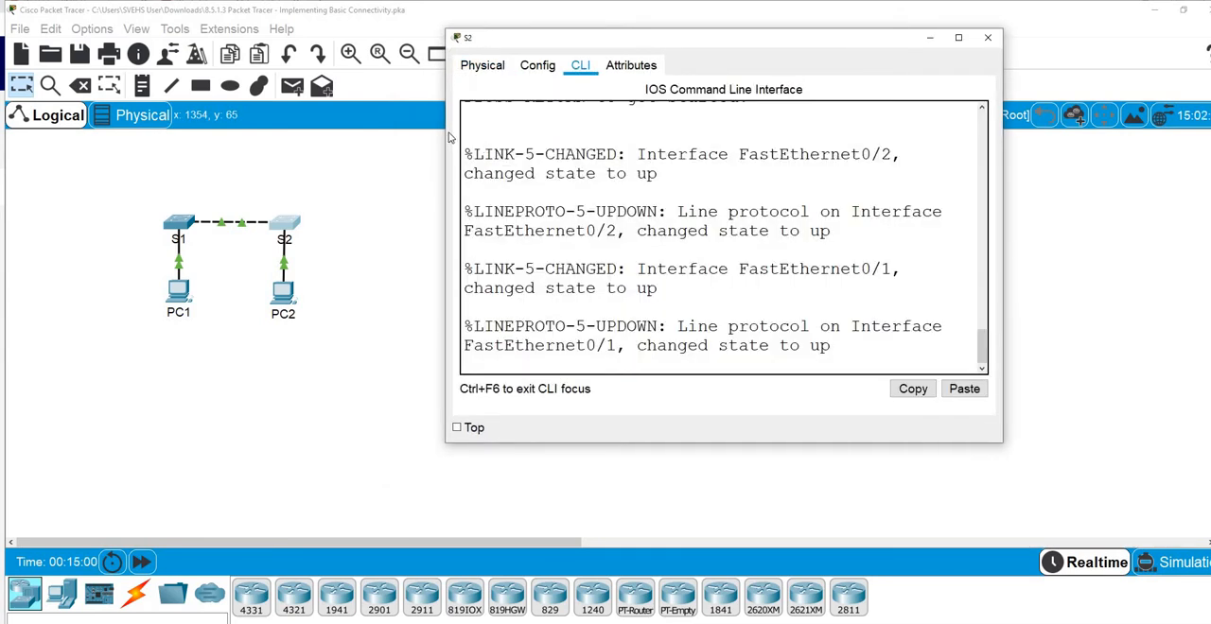
left_click_drag(451, 137, 341, 134)
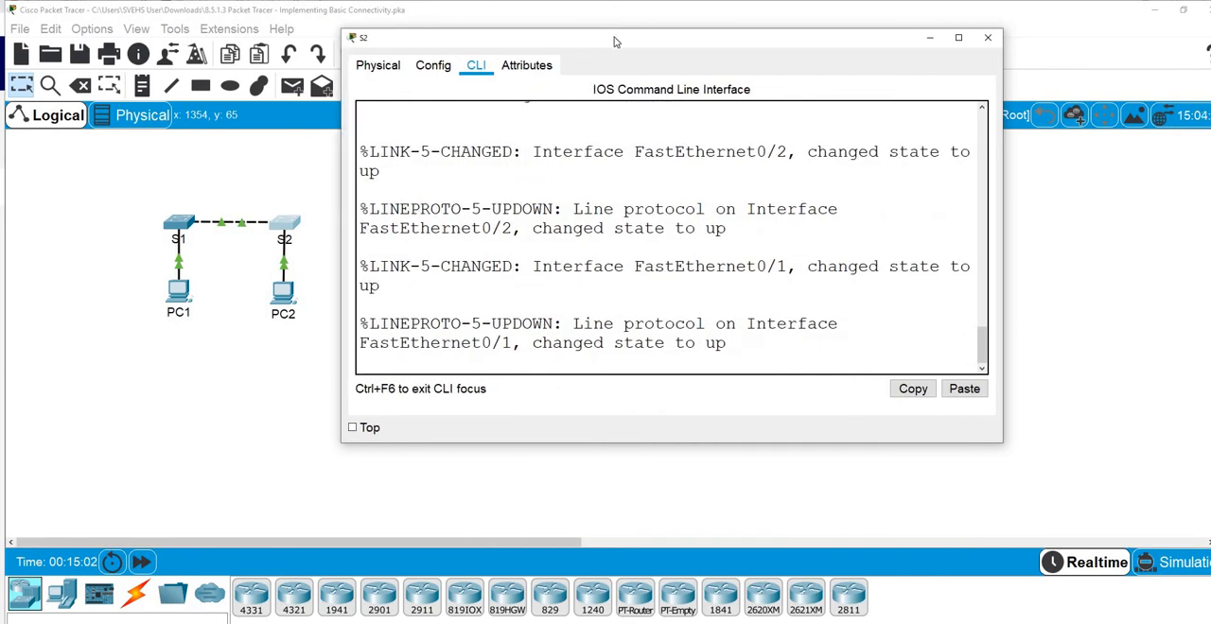
left_click_drag(614, 38, 615, 11)
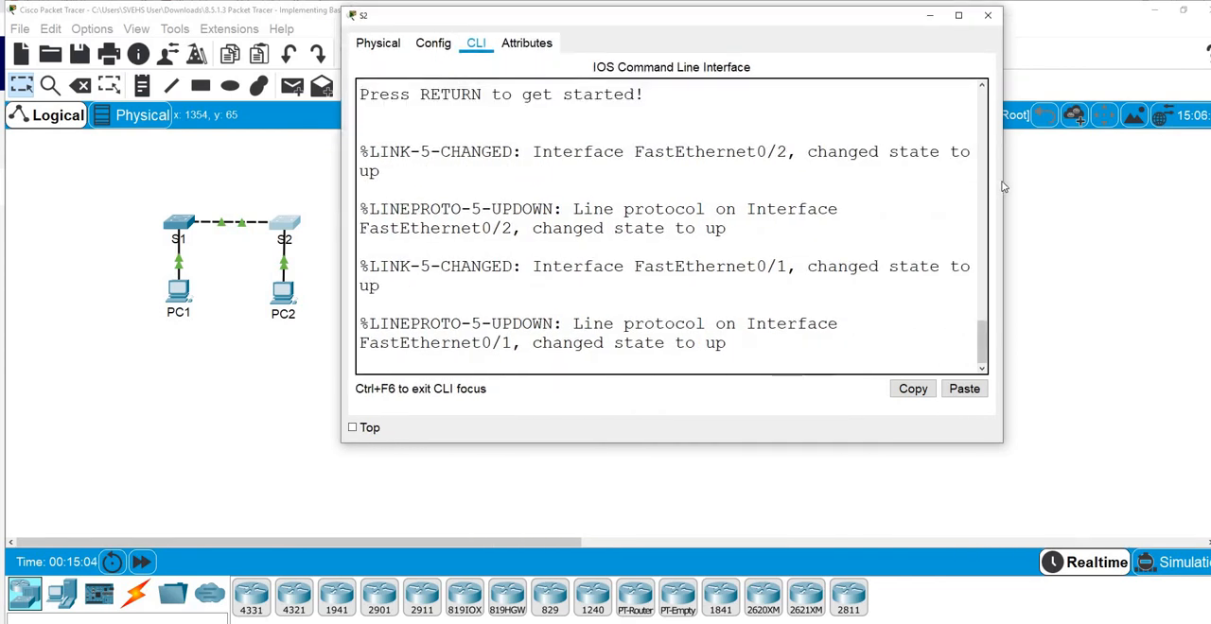
left_click_drag(1004, 187, 1176, 175)
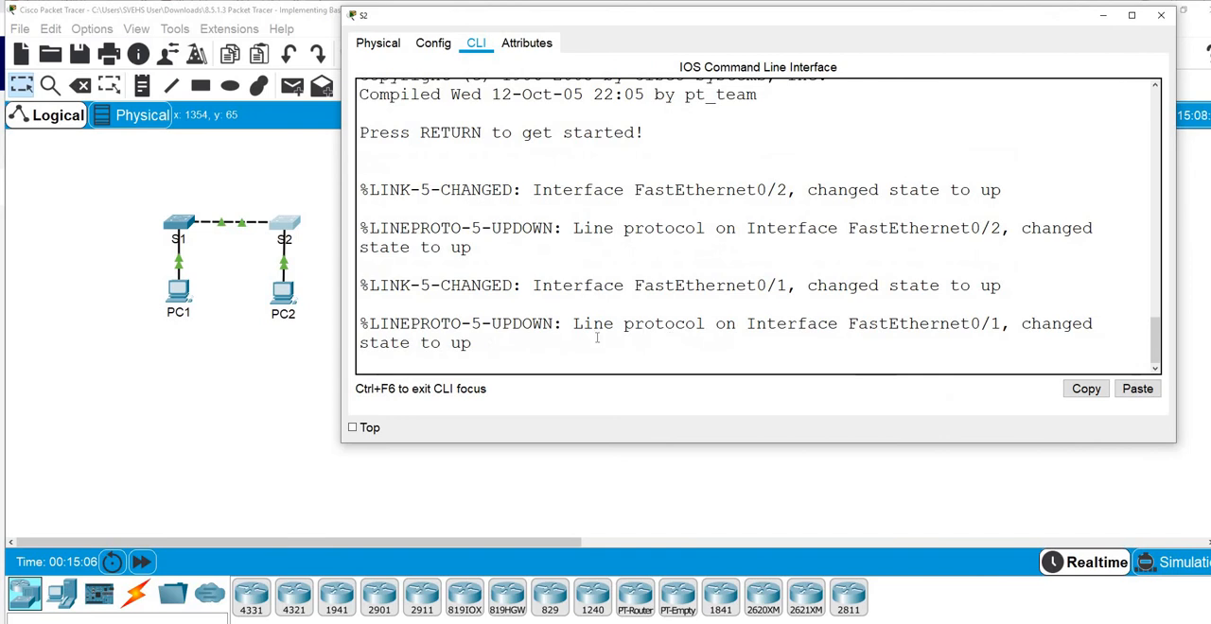
Start the S2 console session and enter privileged EXEC mode, then global configuration mode with conf t
key("Return")
key("Return")
key("Return")
key("Return")
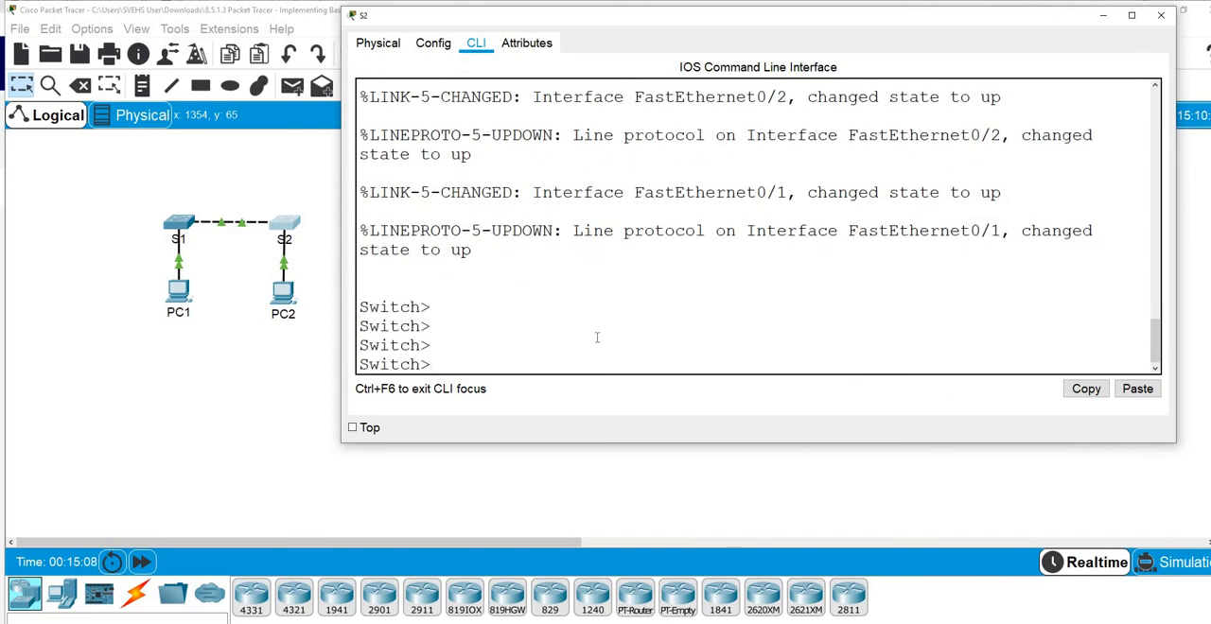
type("en")
key("Return")
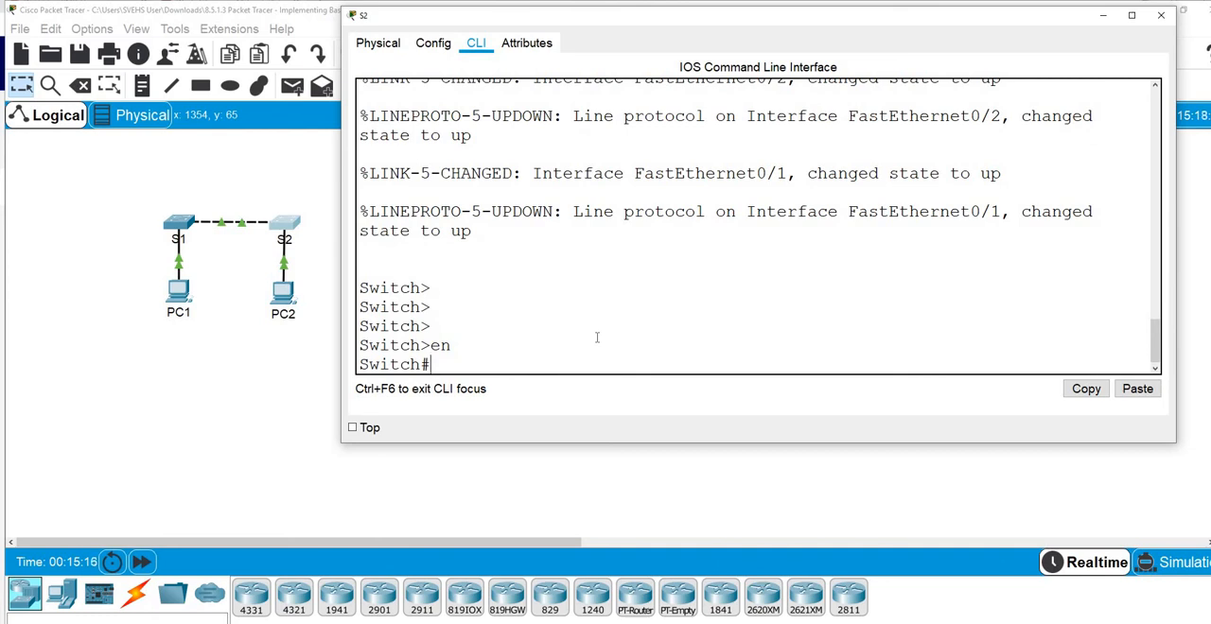
type("on")
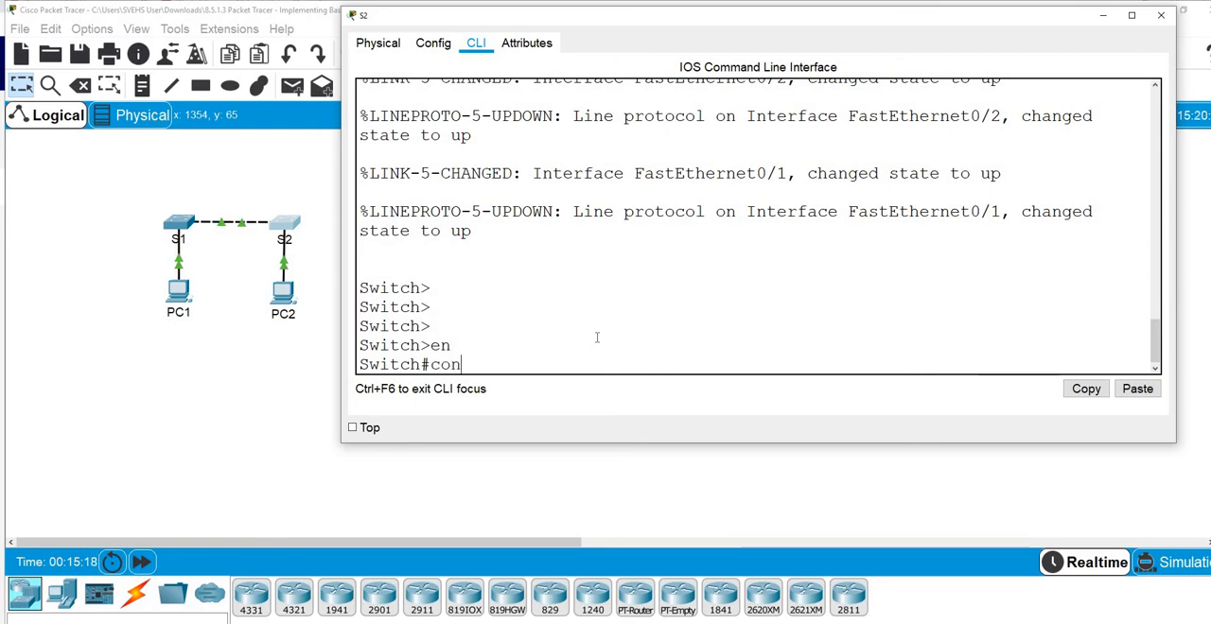
type("f t")
key("Return")
key("Return")
key("Return")
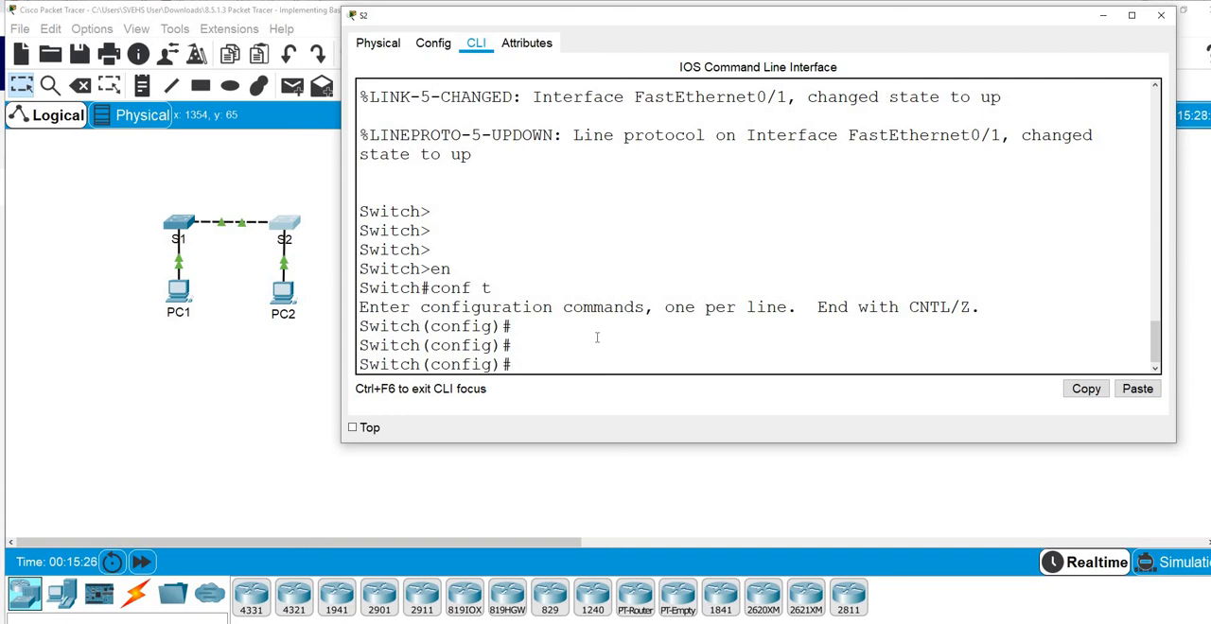
Set the second switch's hostname to S2
type("st")
key("Tab")
type("S2")
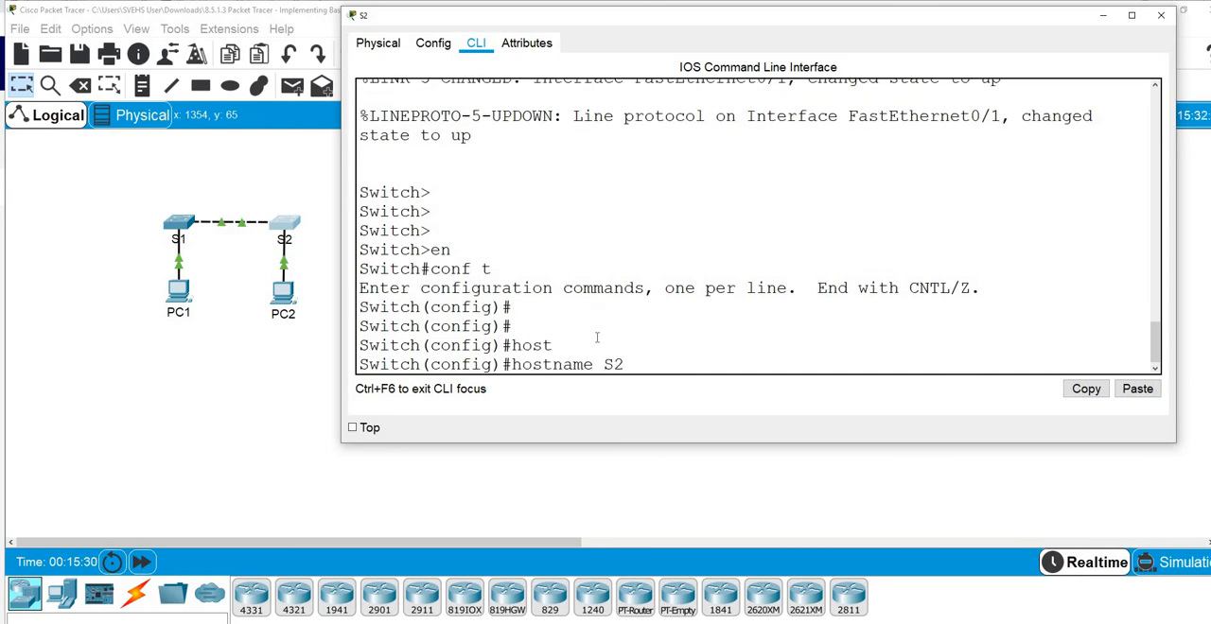
key("Return")
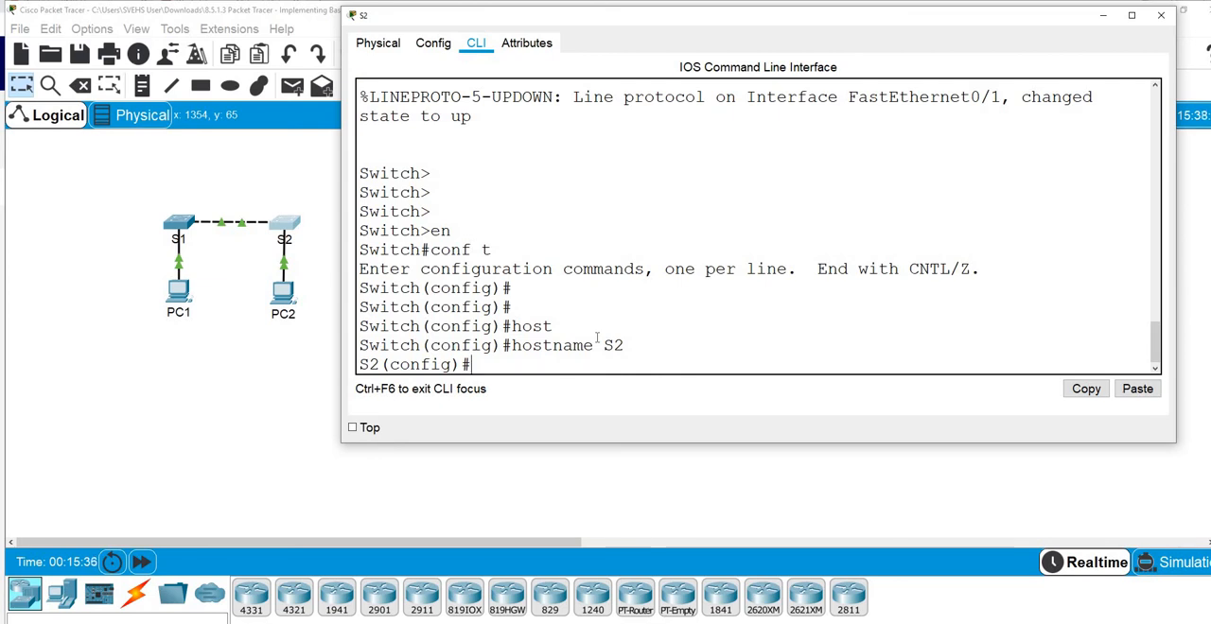
Enter line console 0 configuration on S2 and set the console password
type("line c")
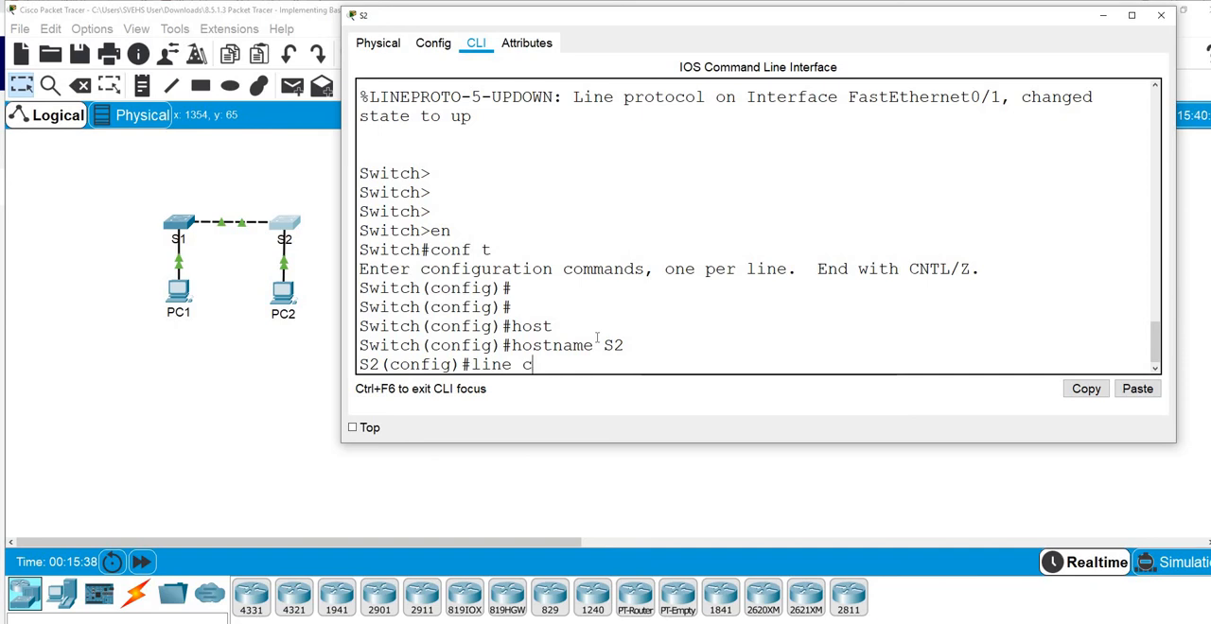
type("ons")
key("Tab")
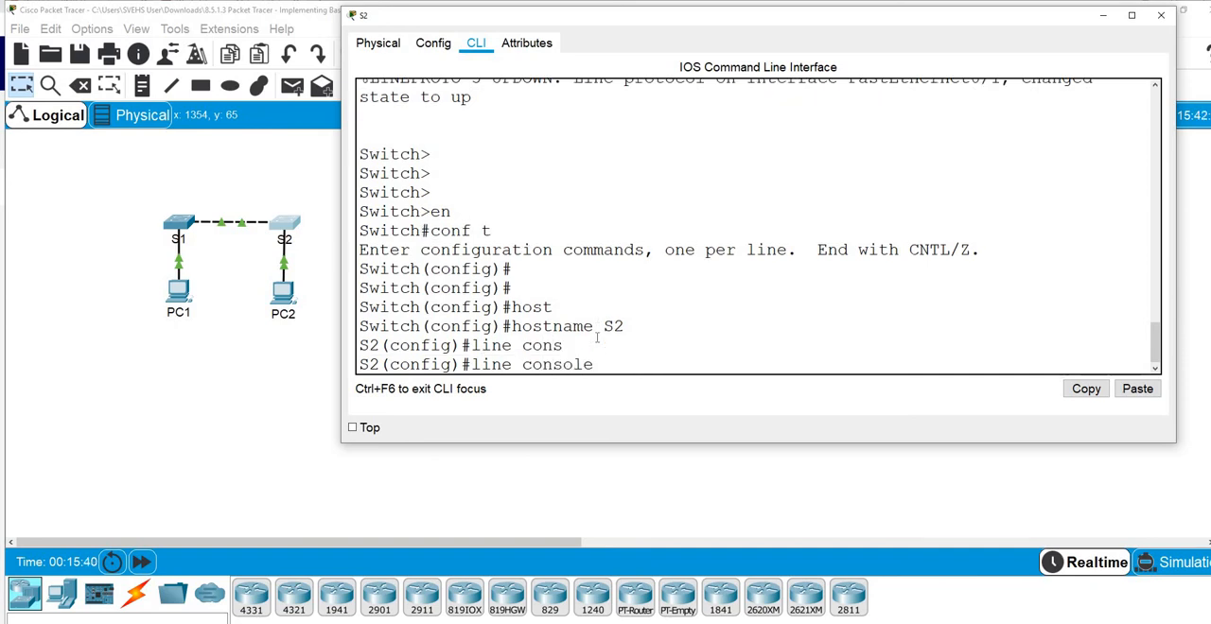
type("0")
key("Return")
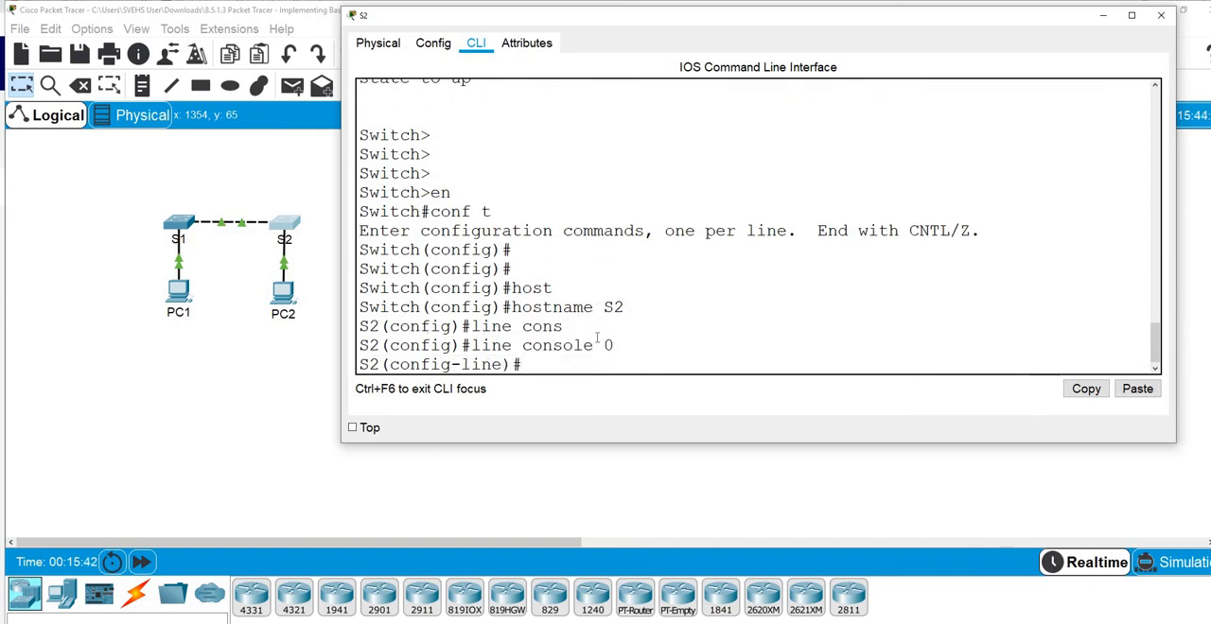
type("pass")
key("Tab")
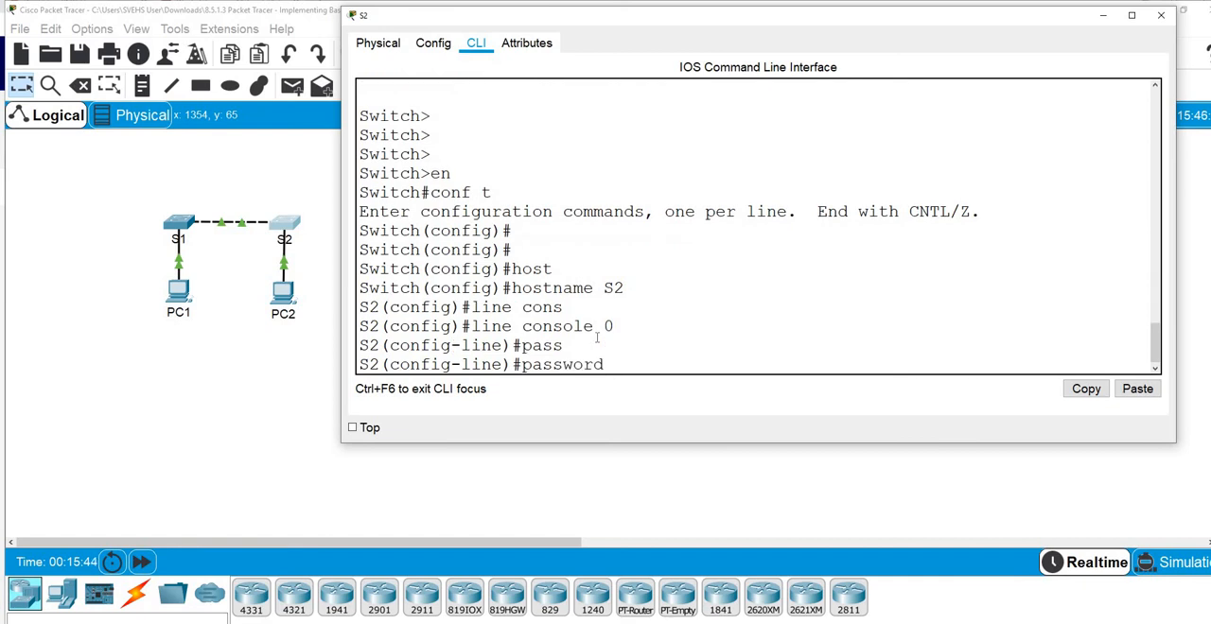
type("cisco")
key("Return")
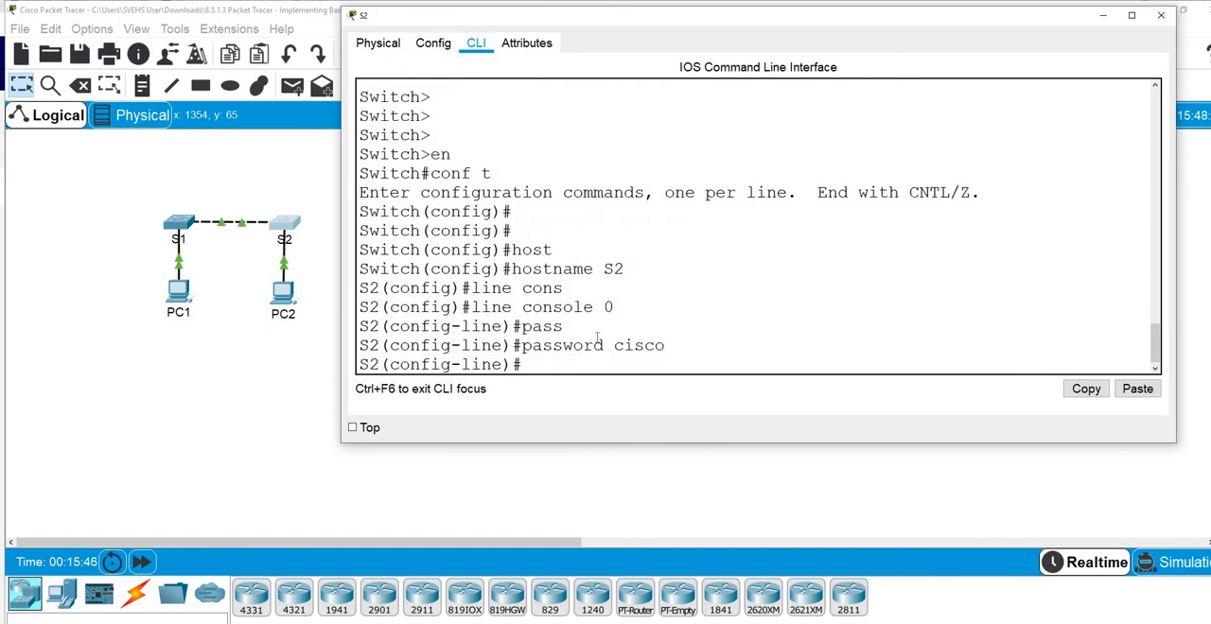
Require login on S2's console line, then exit to global configuration mode
type("login")
key("Return")
key("Return")
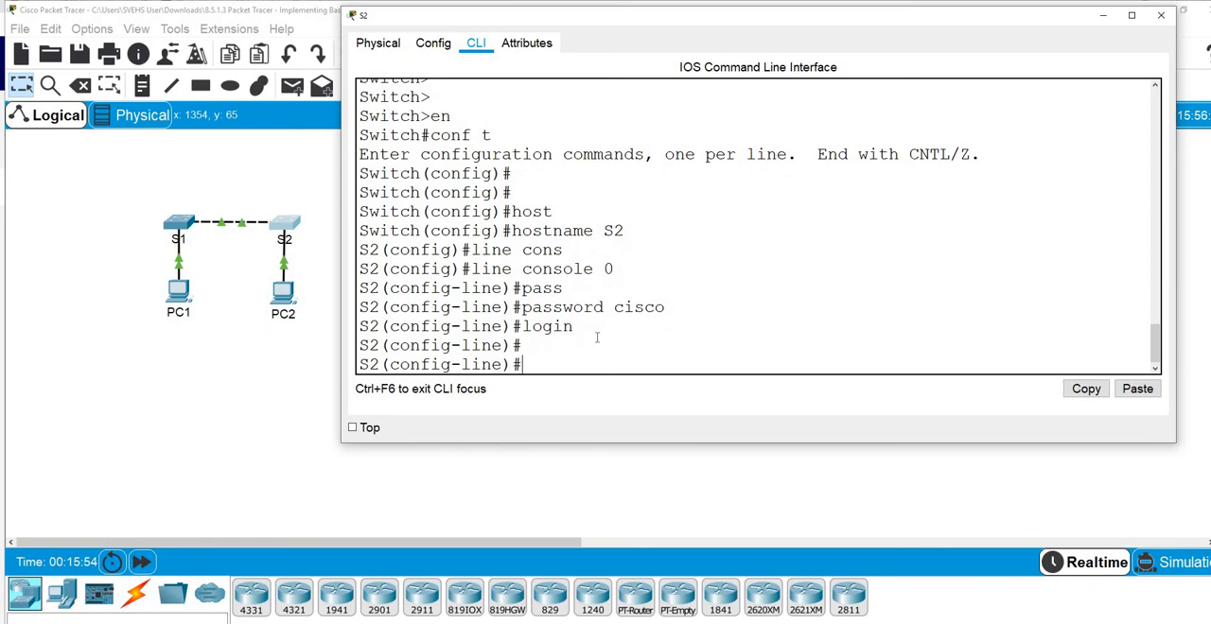
type("exit")
key("Return")
key("Return")
key("Return")
key("Return")
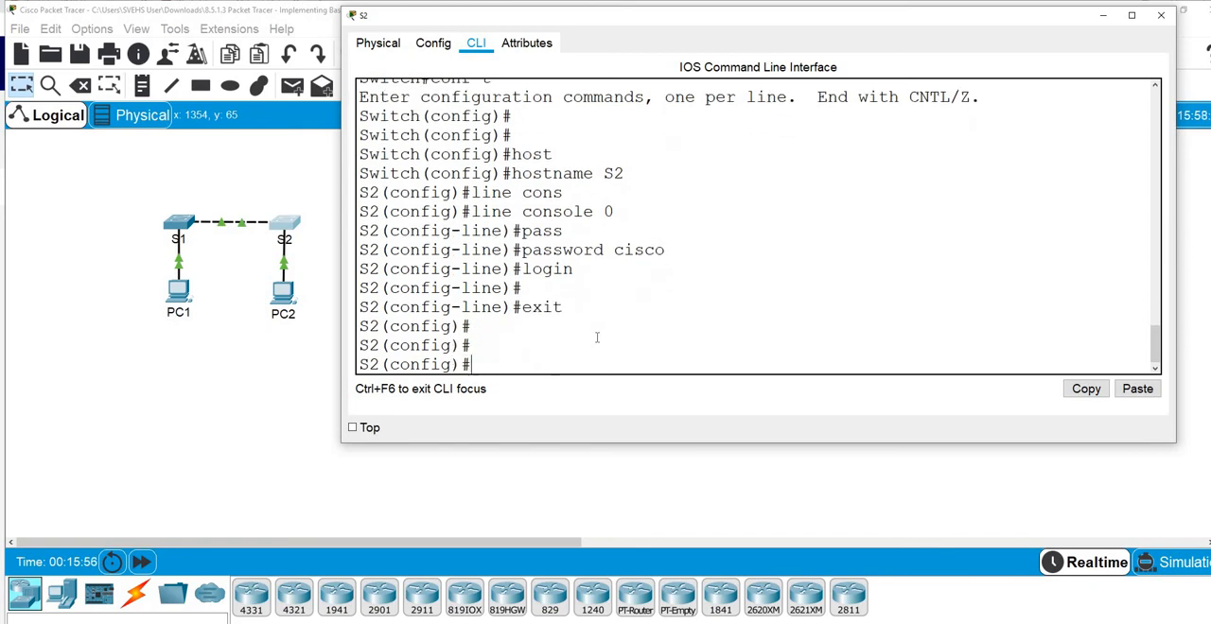
Set the enable secret password on S2 for privileged EXEC access
type("ena")
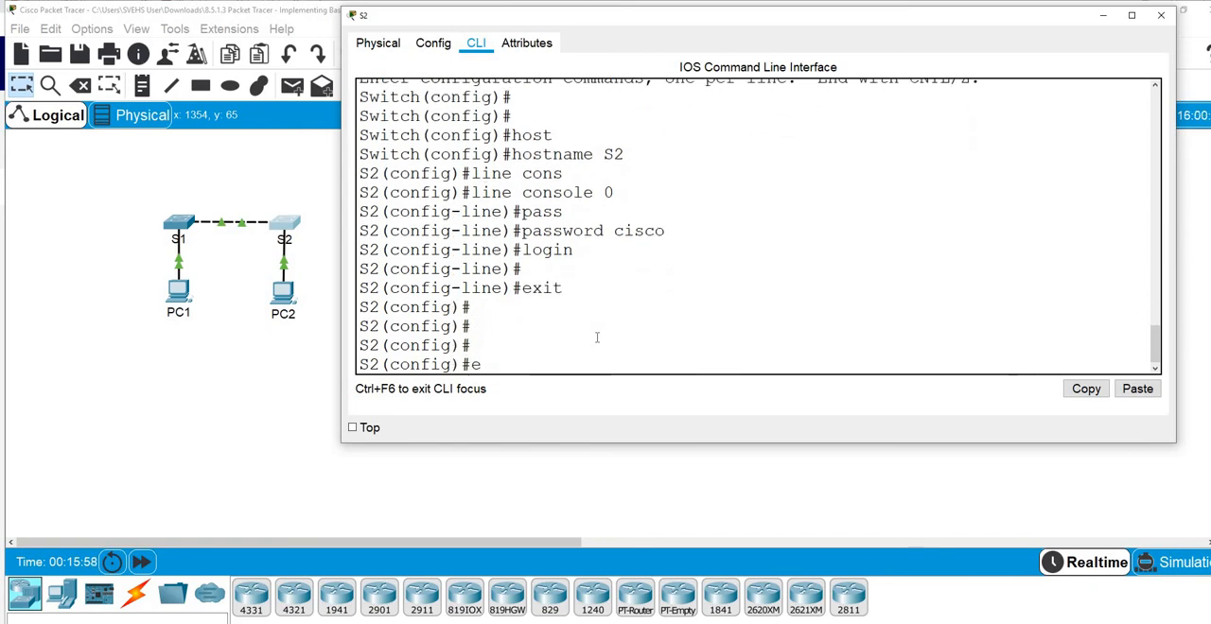
key("Tab")
type("sec")
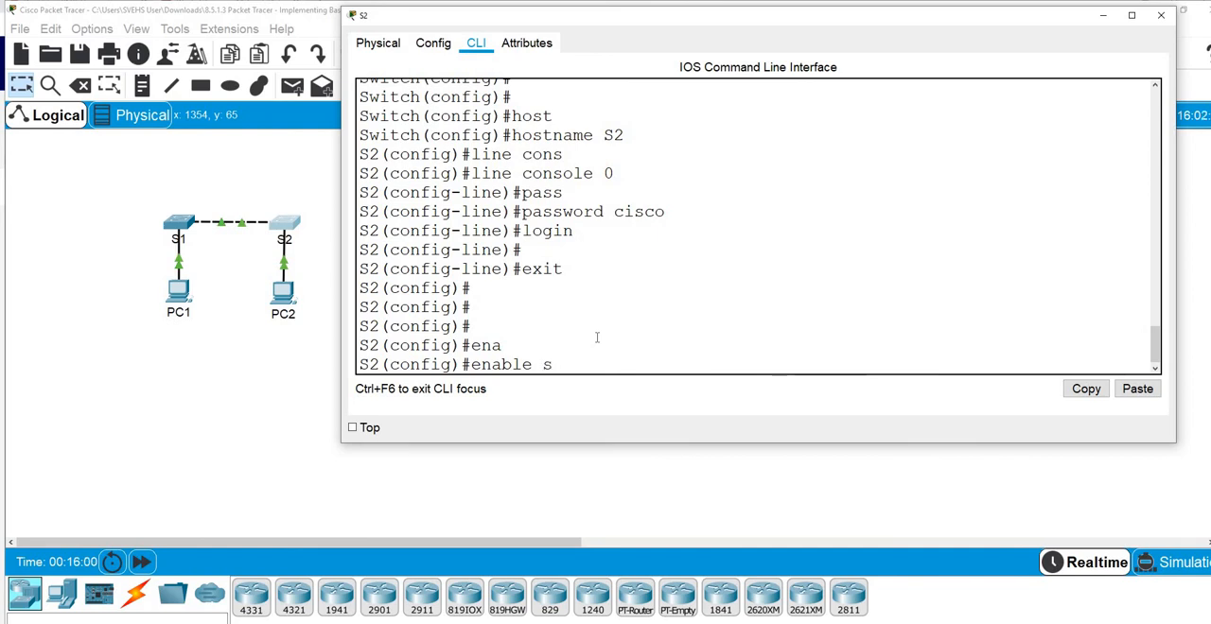
key("Tab")
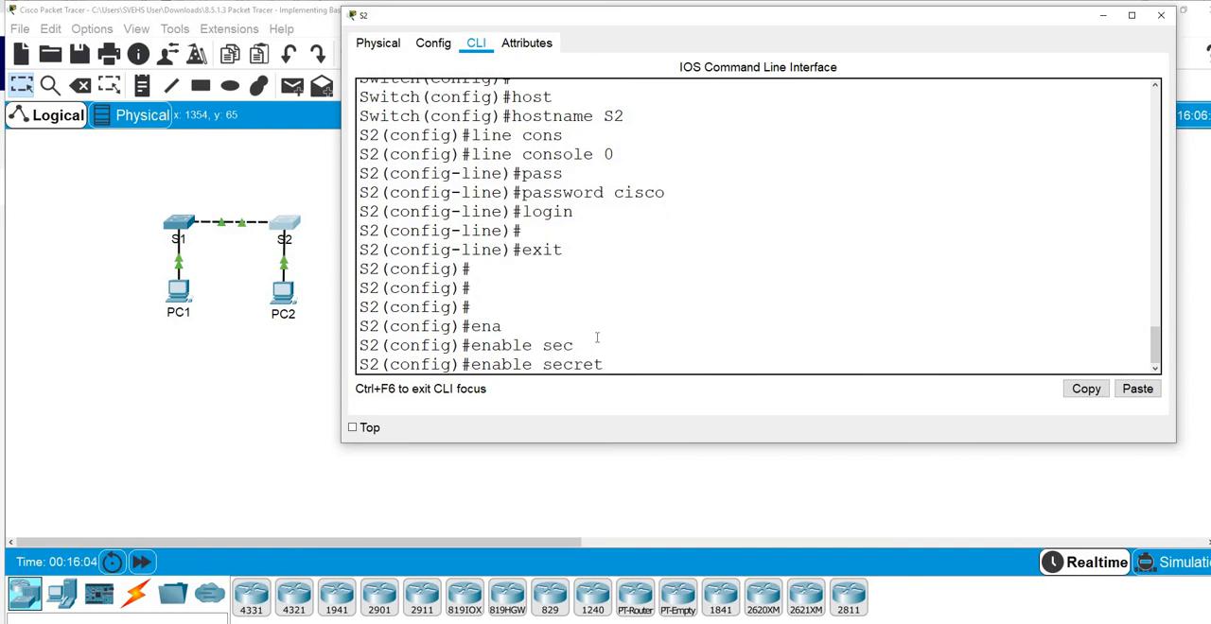
type("class")
key("Return")
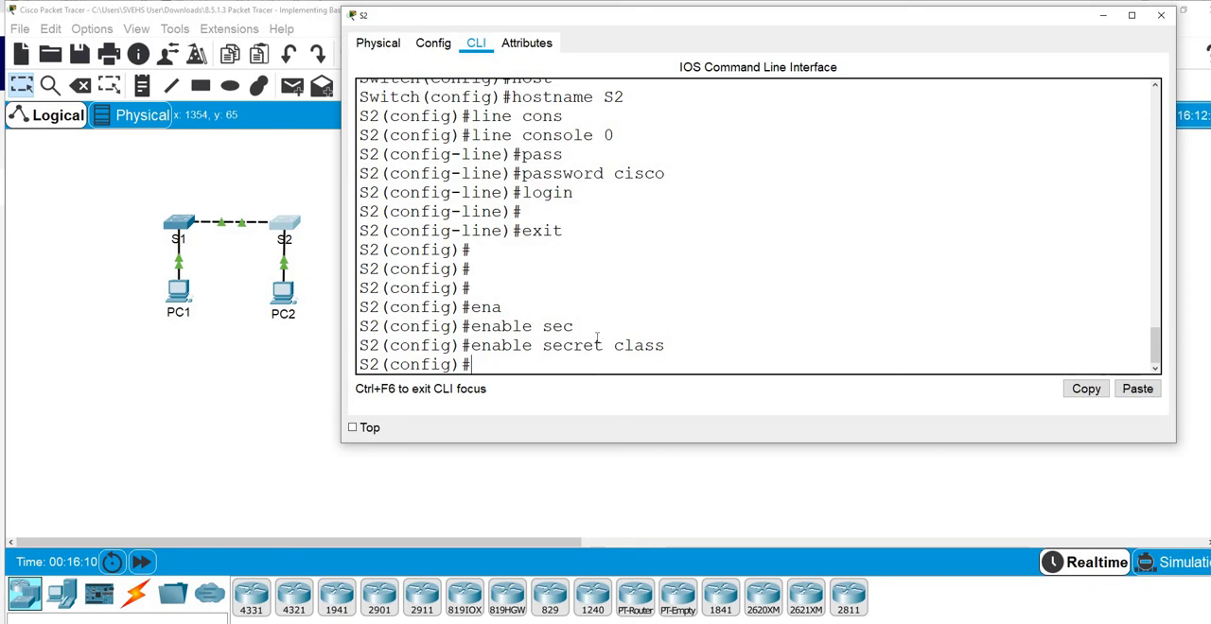
Set S2's message-of-the-day banner to "Unauthorised access not allowed", using # as the delimiter
type("banne")
key("Tab")
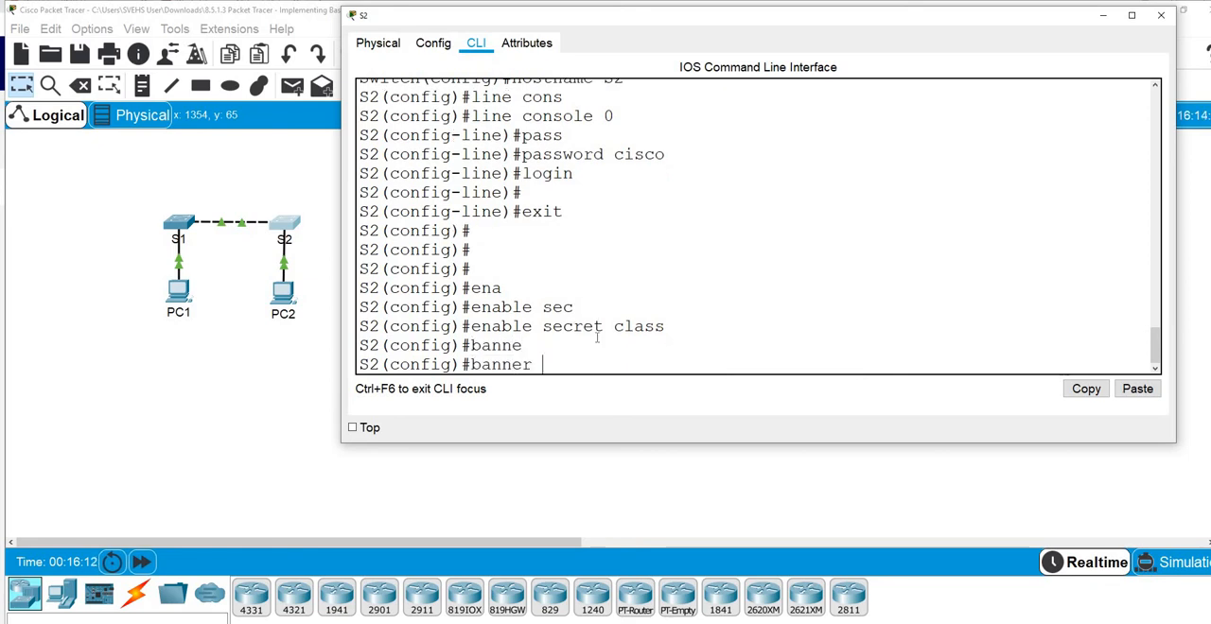
type("motd #")
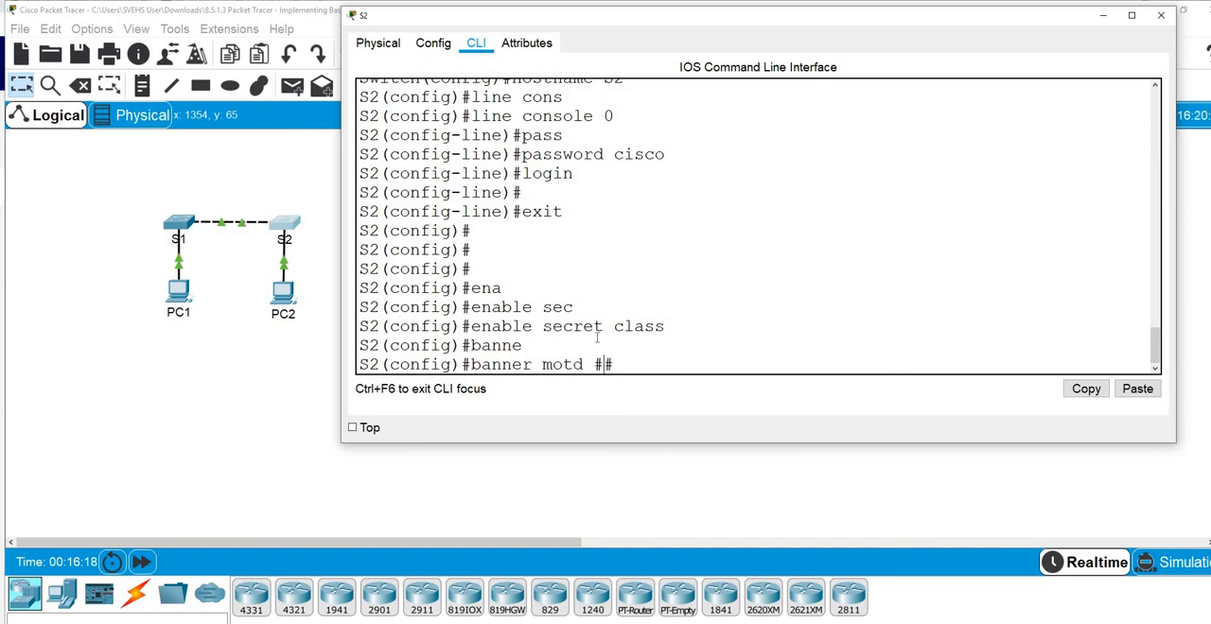
type("Un")
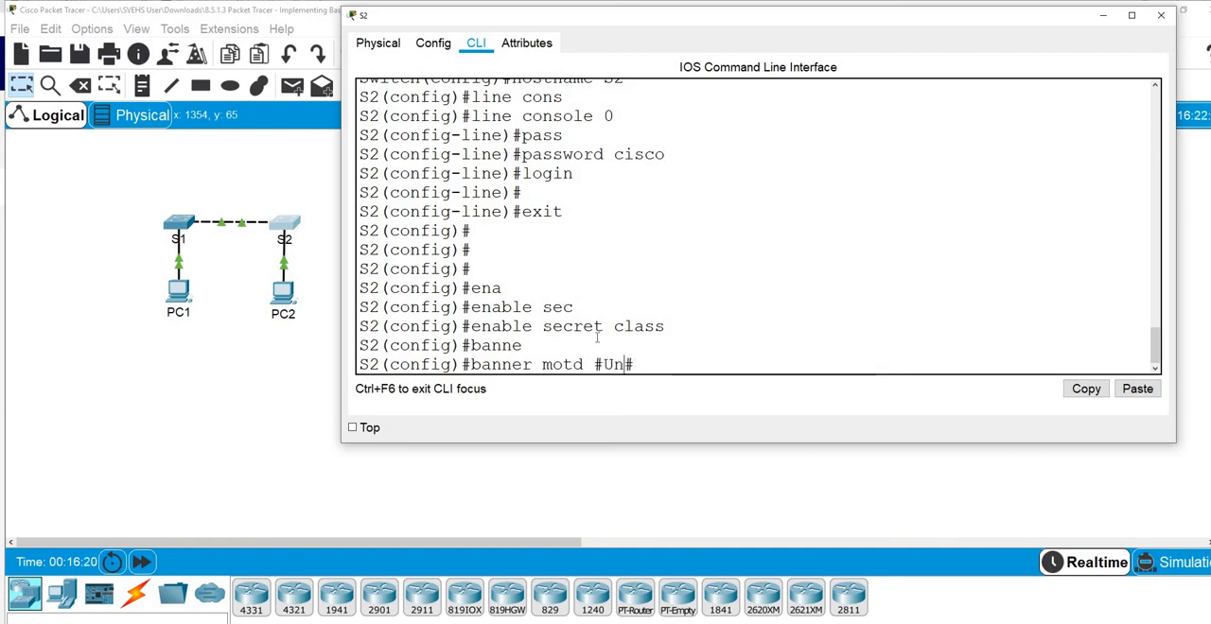
type("auth")
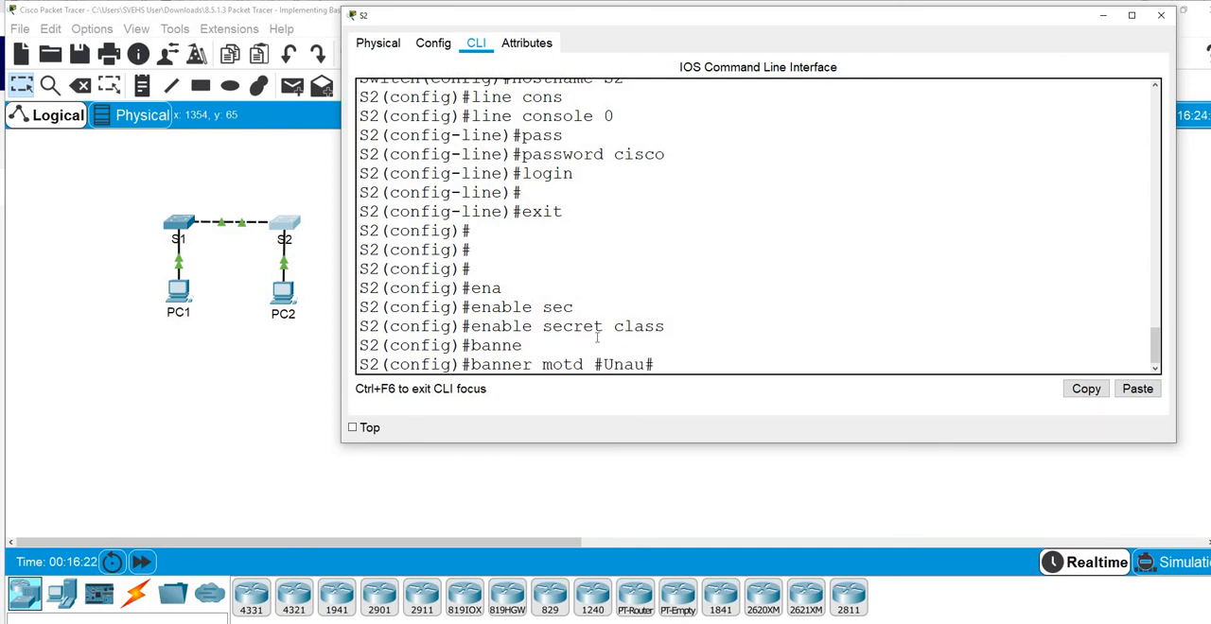
type("orised access ")
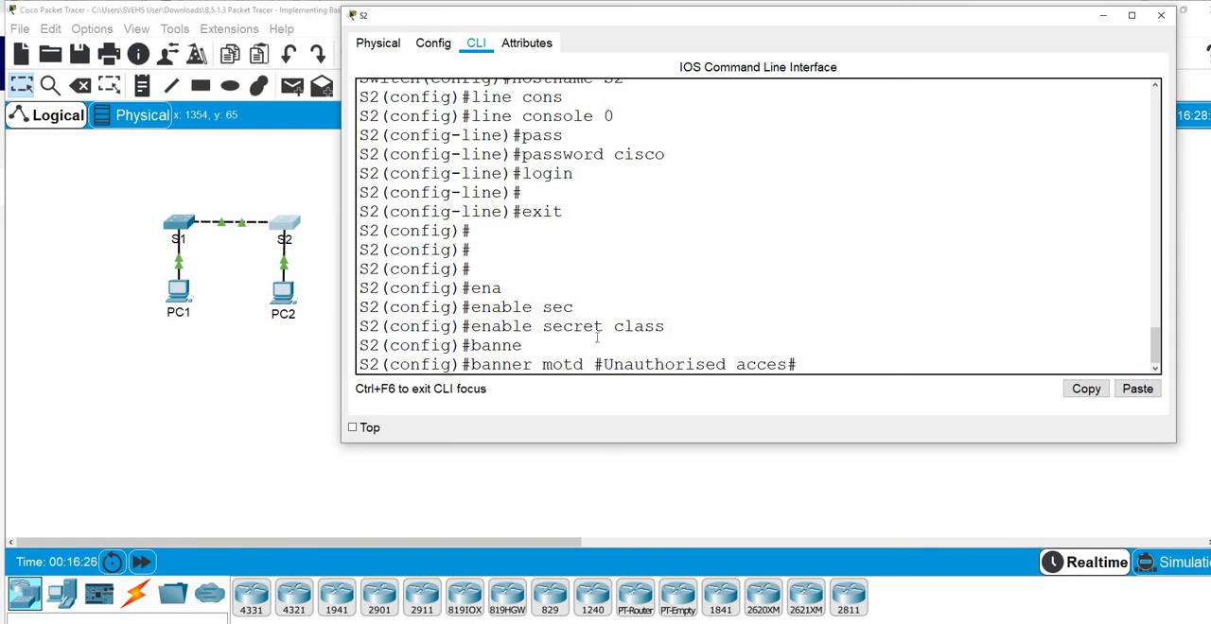
type("not allo")
type("wed")
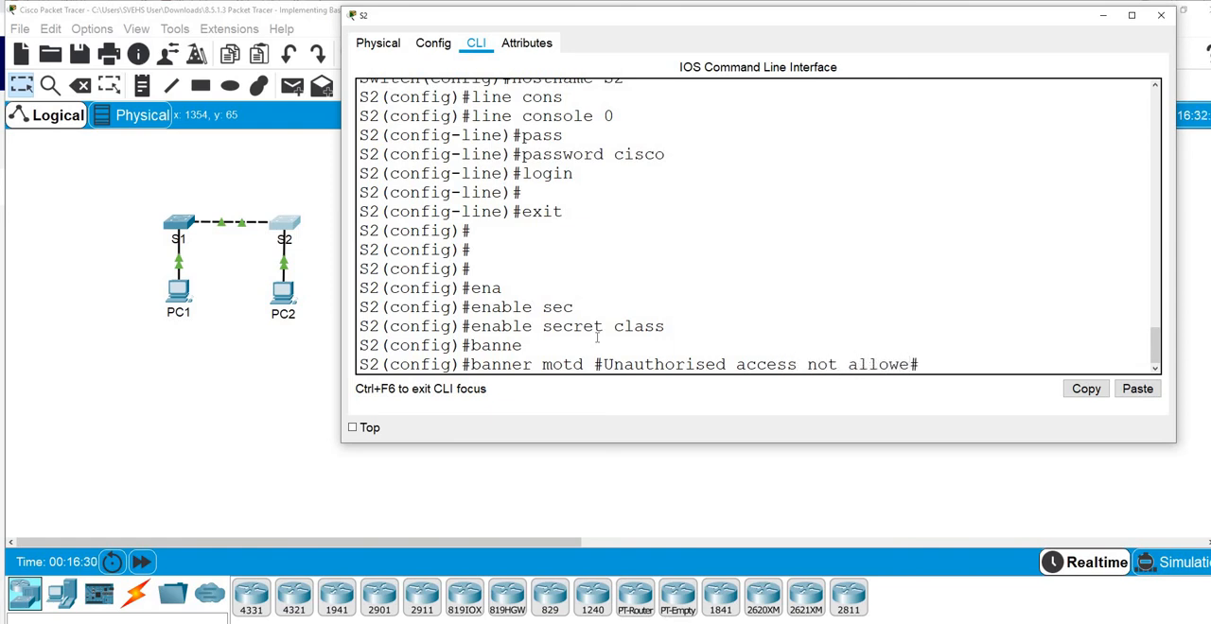
key("Return")
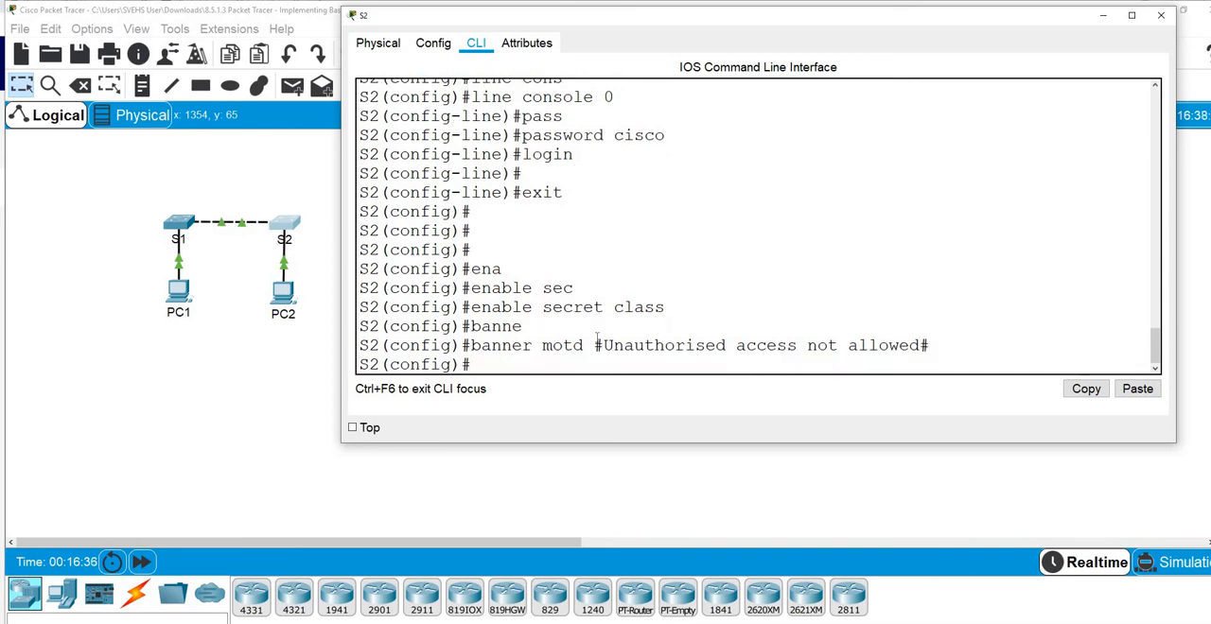
Exit global configuration mode on S2 and copy the running configuration to startup-config, accepting the default destination filename
type("exit")
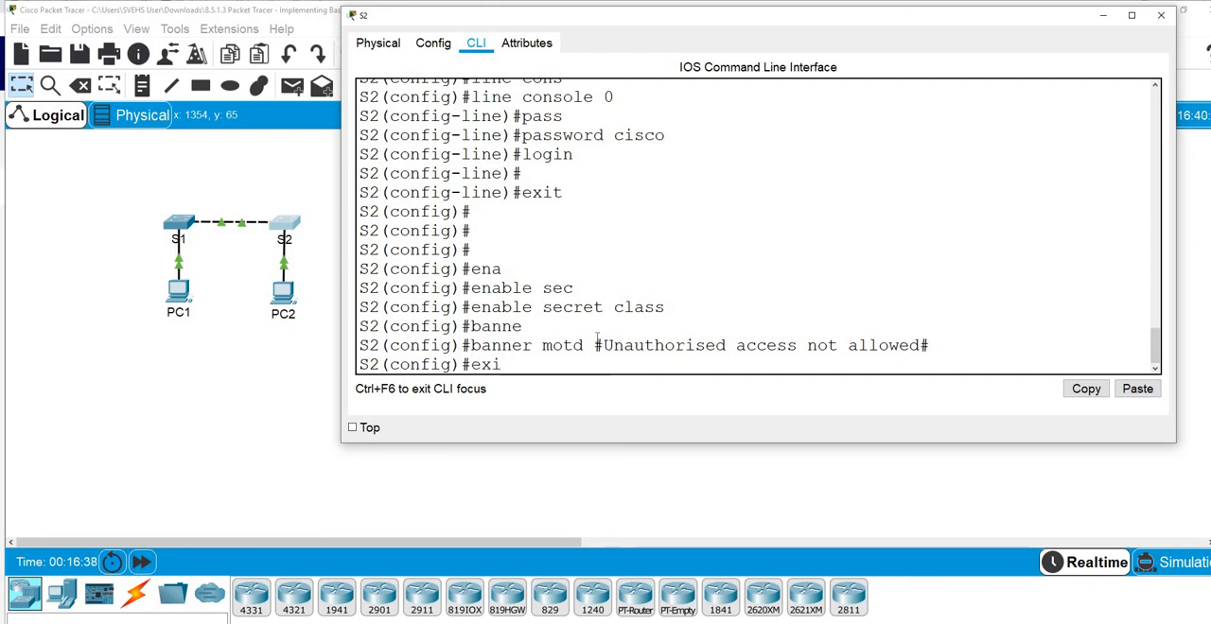
key("Return")
key("Return")
type("c")
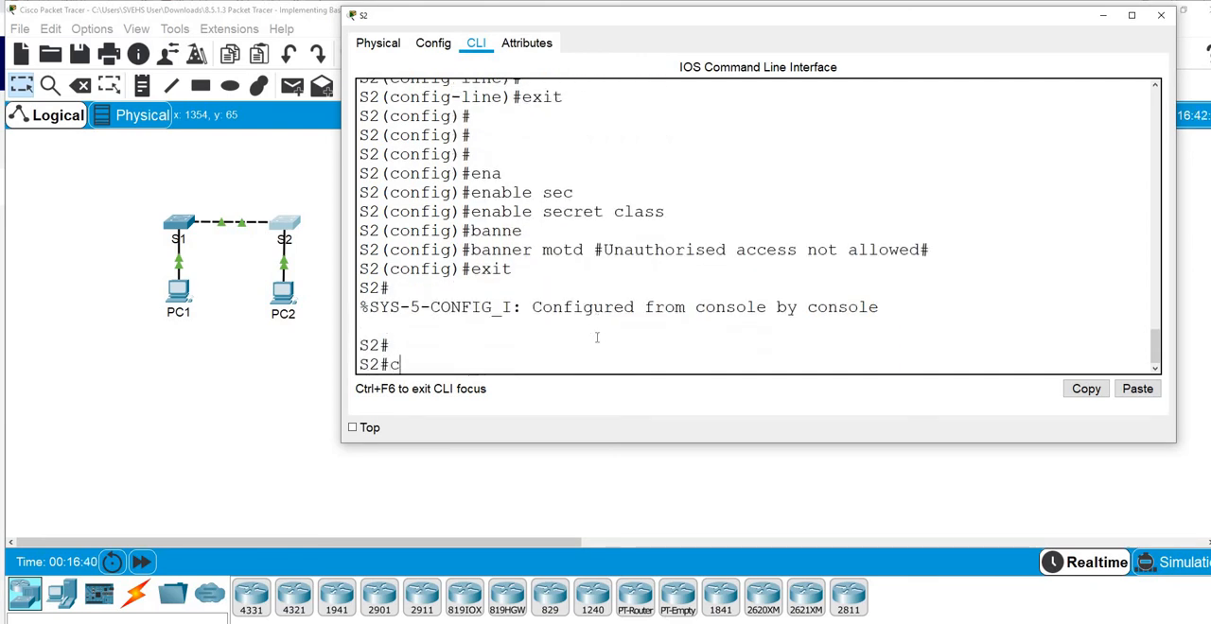
type("opy ")
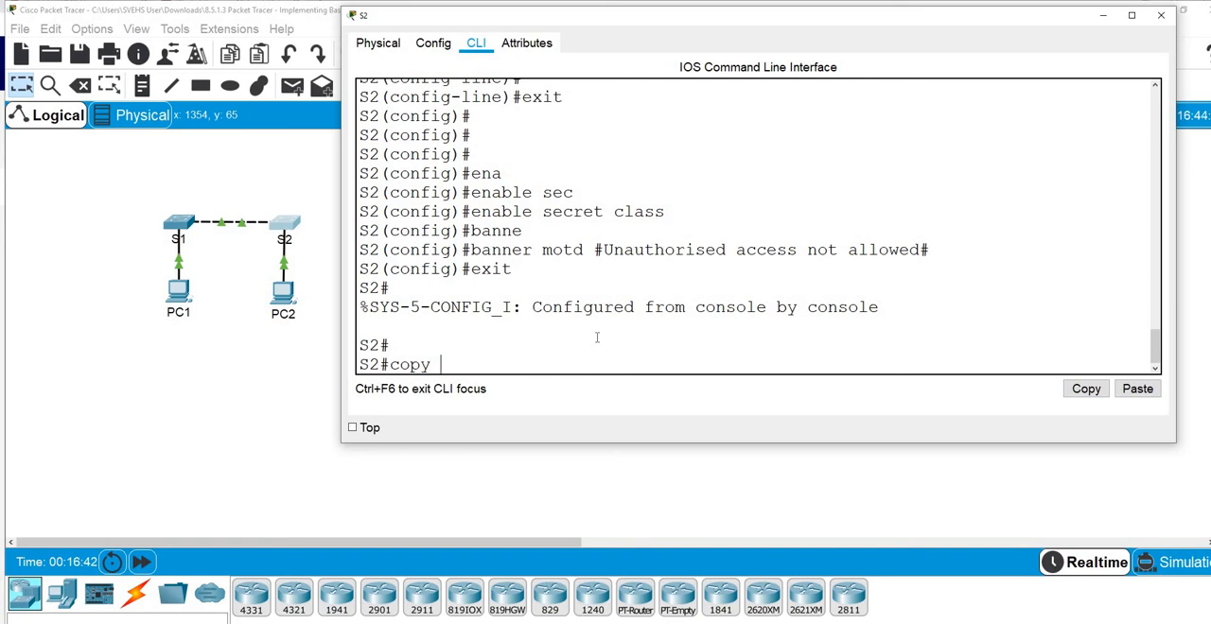
type("run start")
key("Tab")
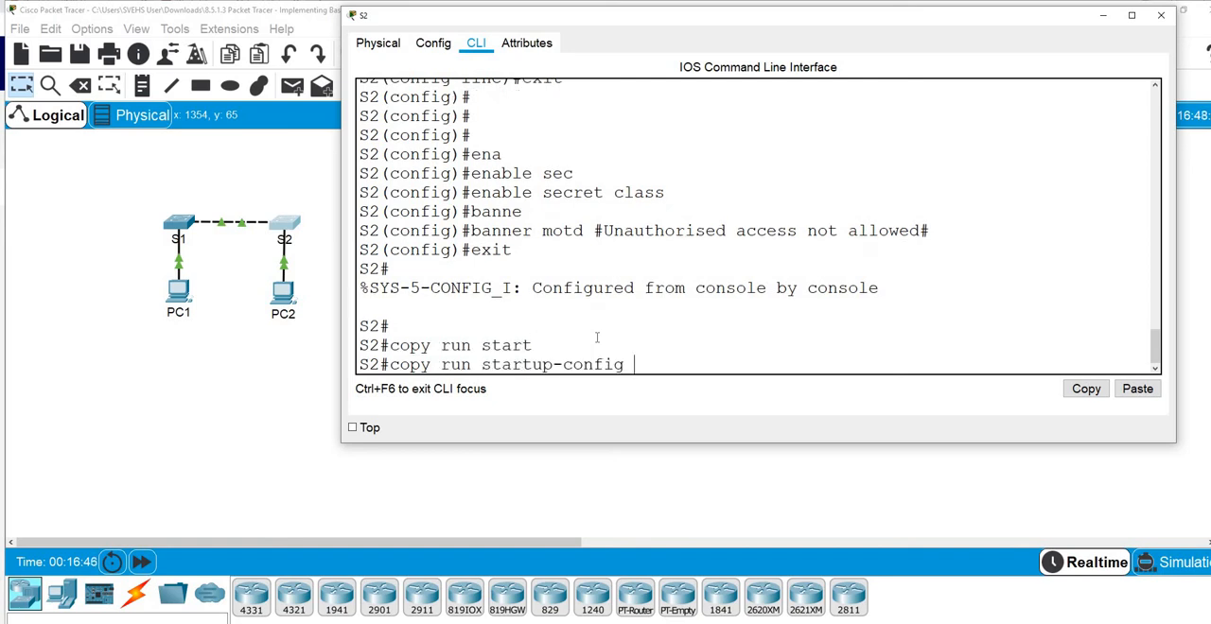
key("Return")
key("Return")
key("Return")
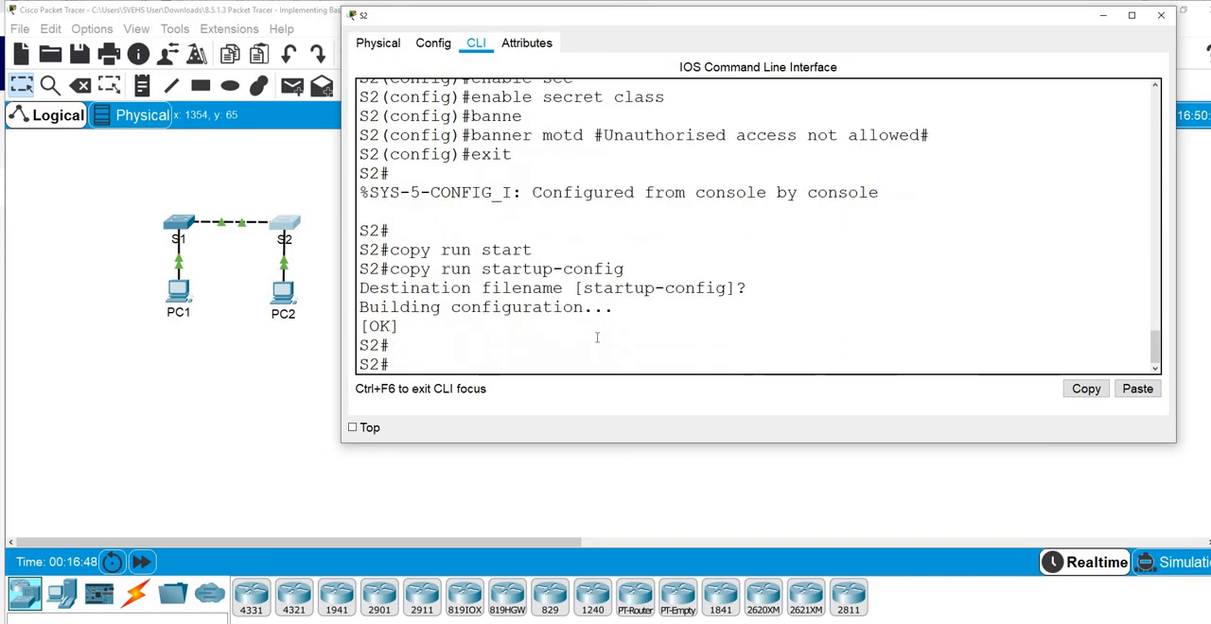
key("Return")
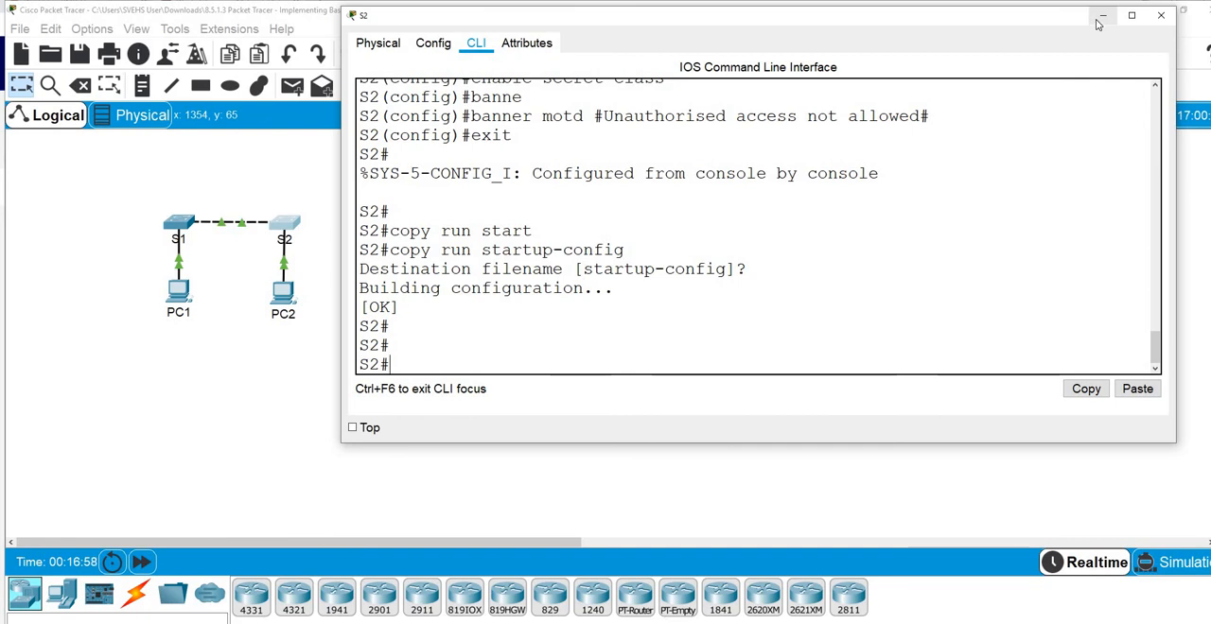
left_click(1160, 15)
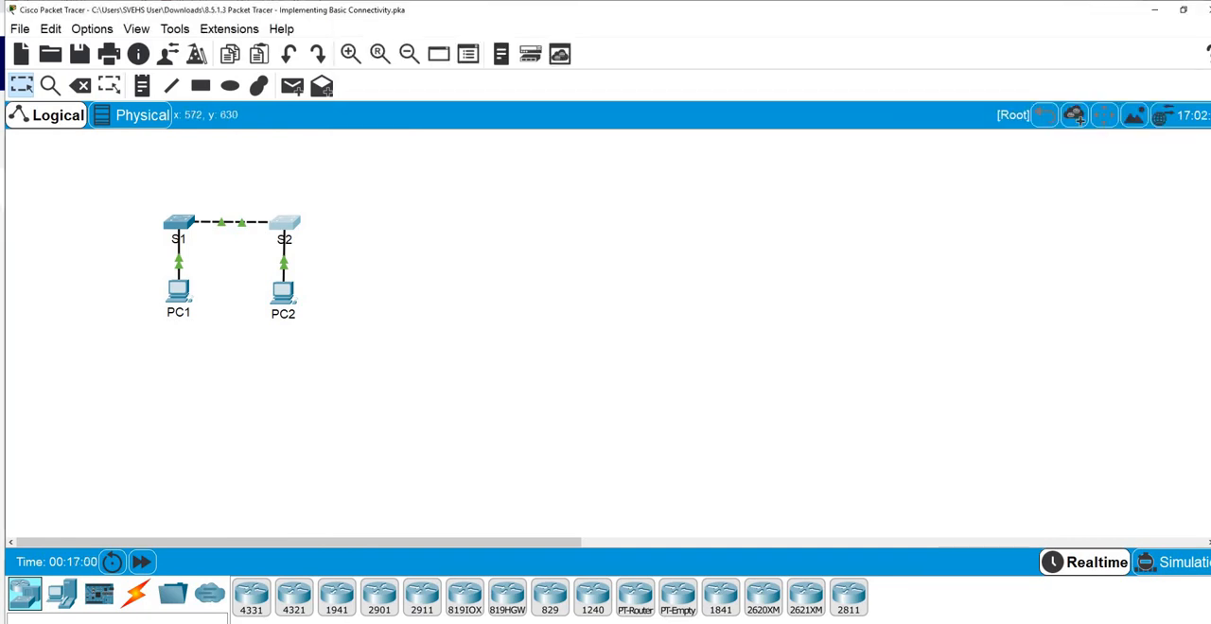
Read the activity's Part 2 instructions for configuring the PCs and check the Addressing Table for the PC addresses
mouse_move(544, 623)
left_click(403, 608)
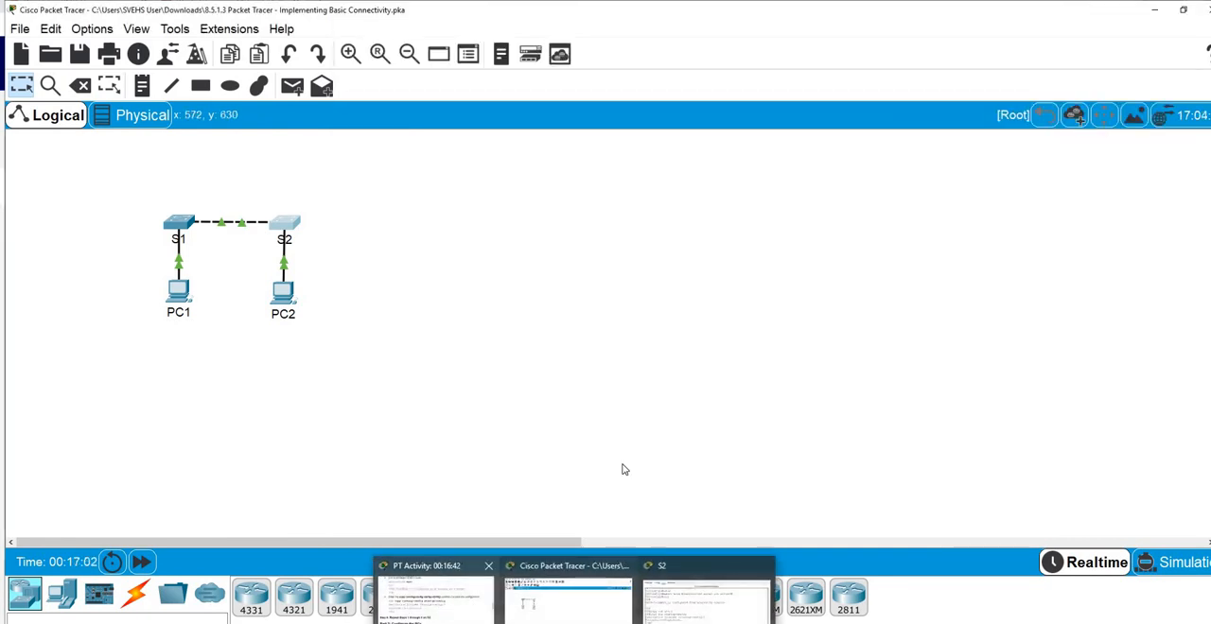
scroll(876, 322, "down", 2)
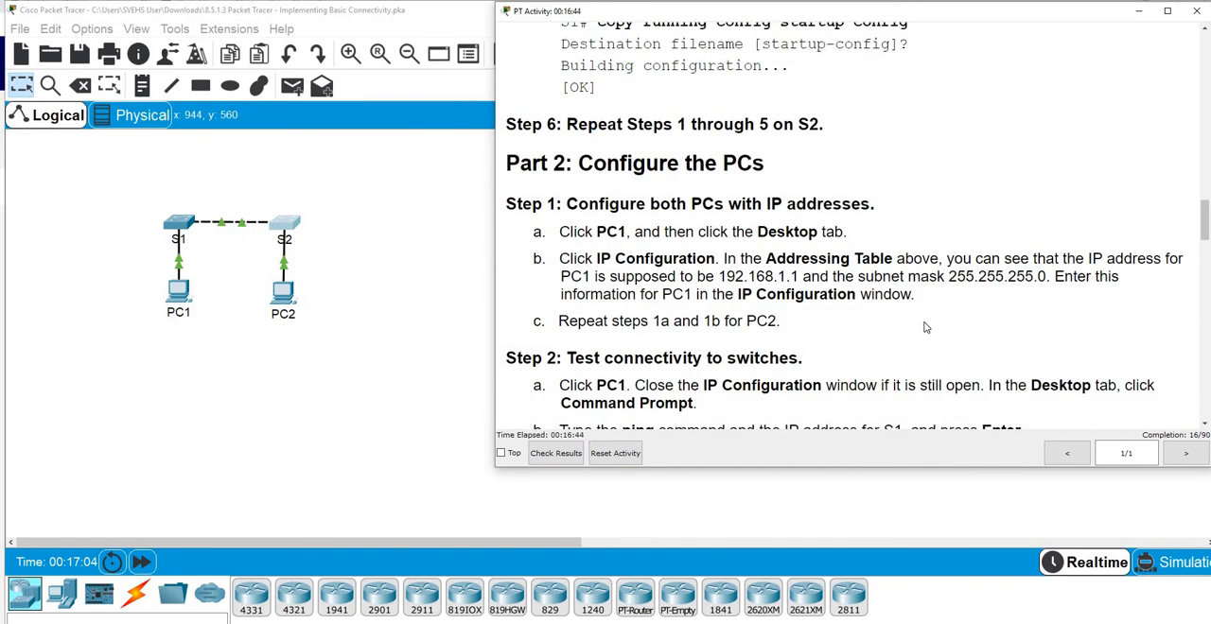
scroll(926, 327, "down", 3)
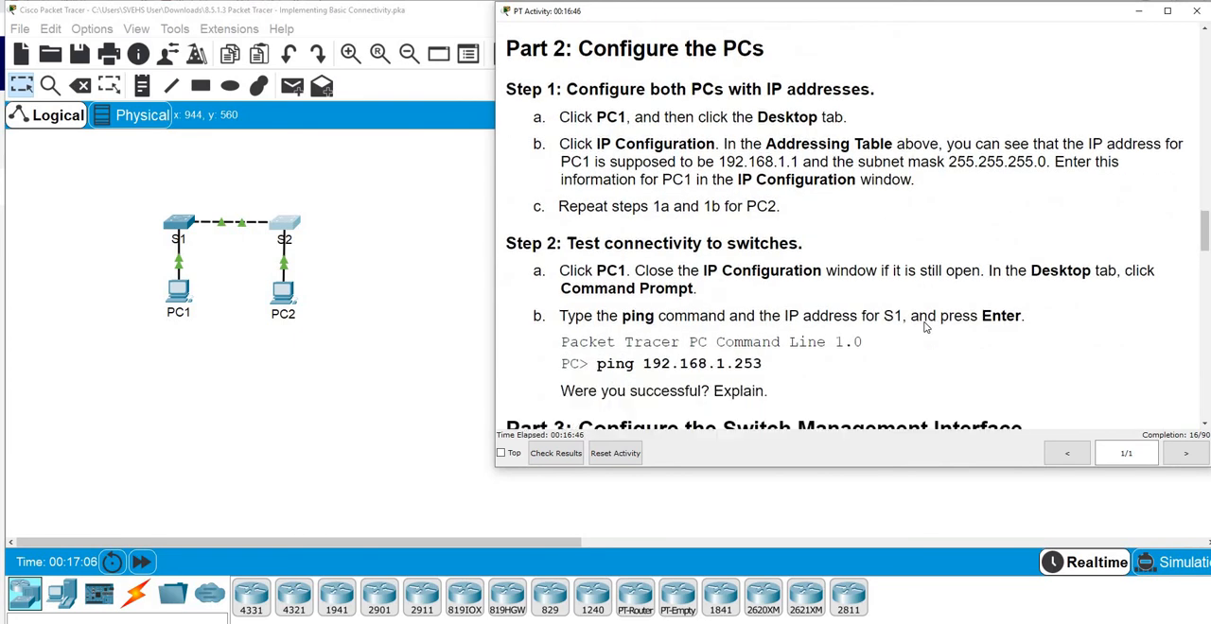
scroll(1042, 162, "up", 3)
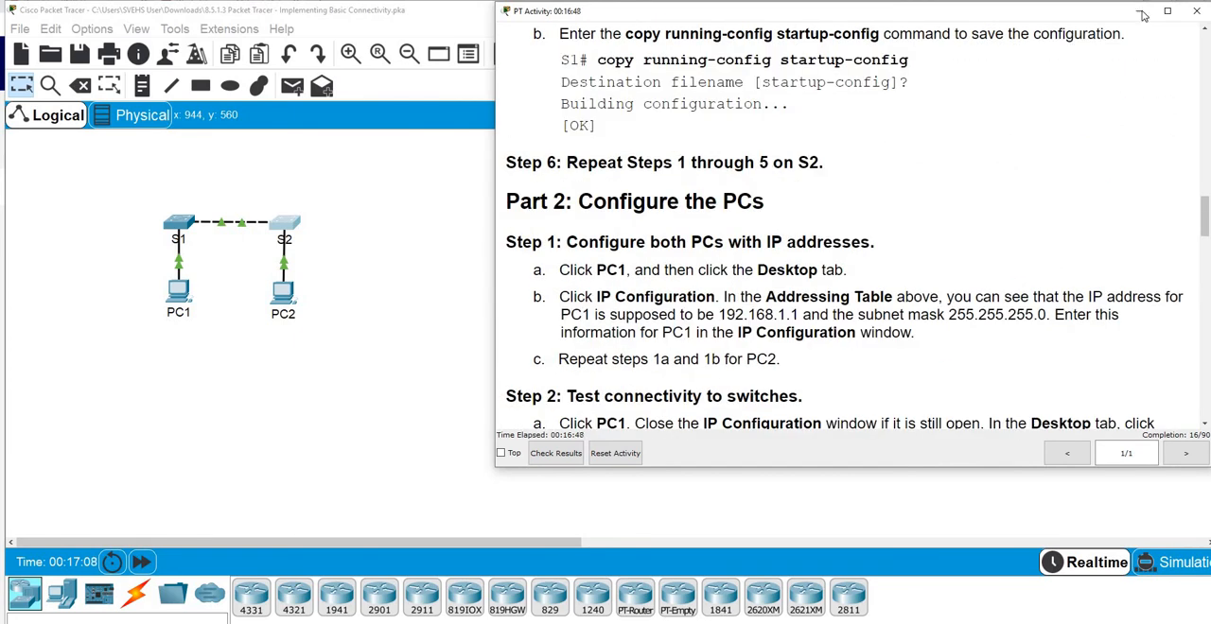
left_click(1139, 10)
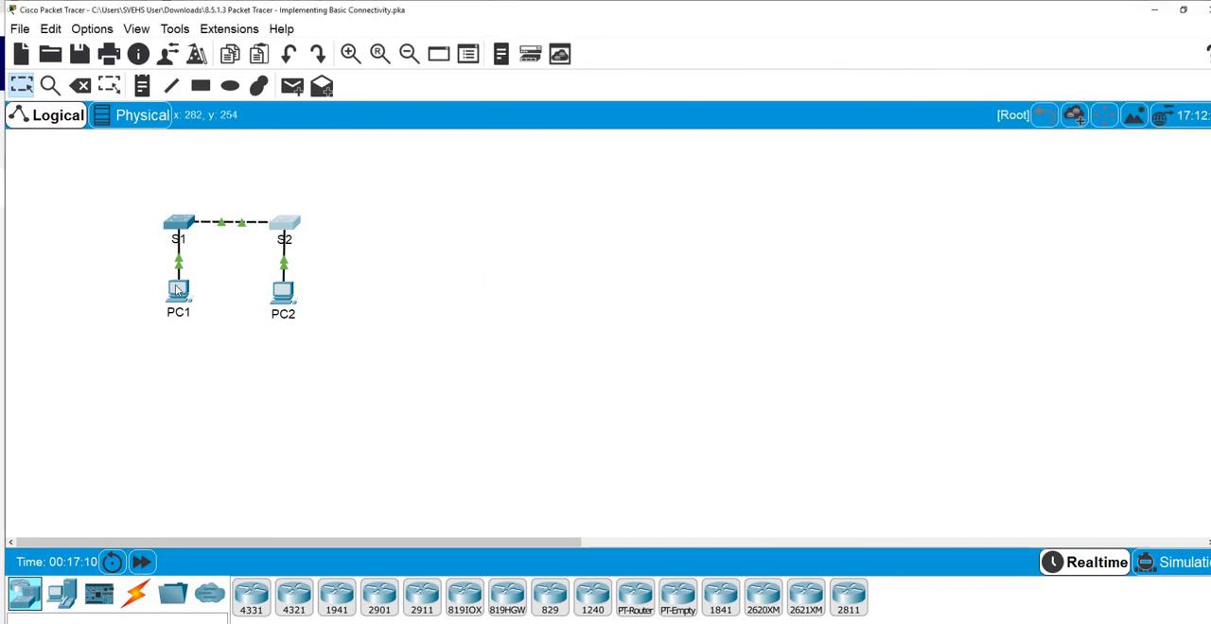
mouse_move(574, 623)
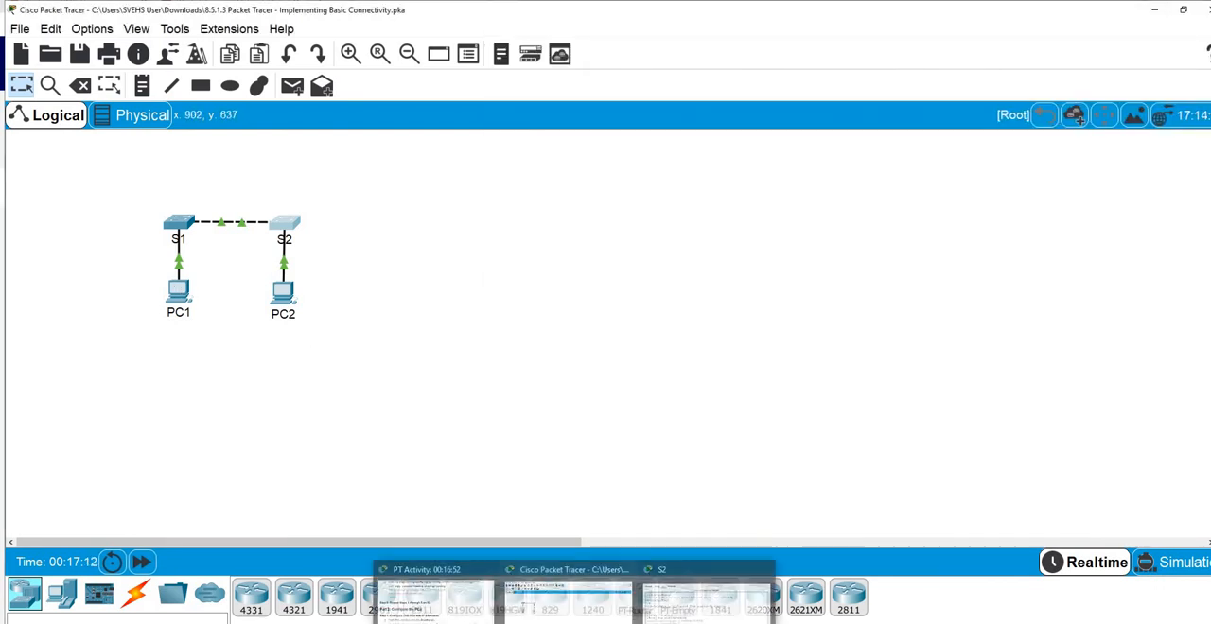
left_click(448, 603)
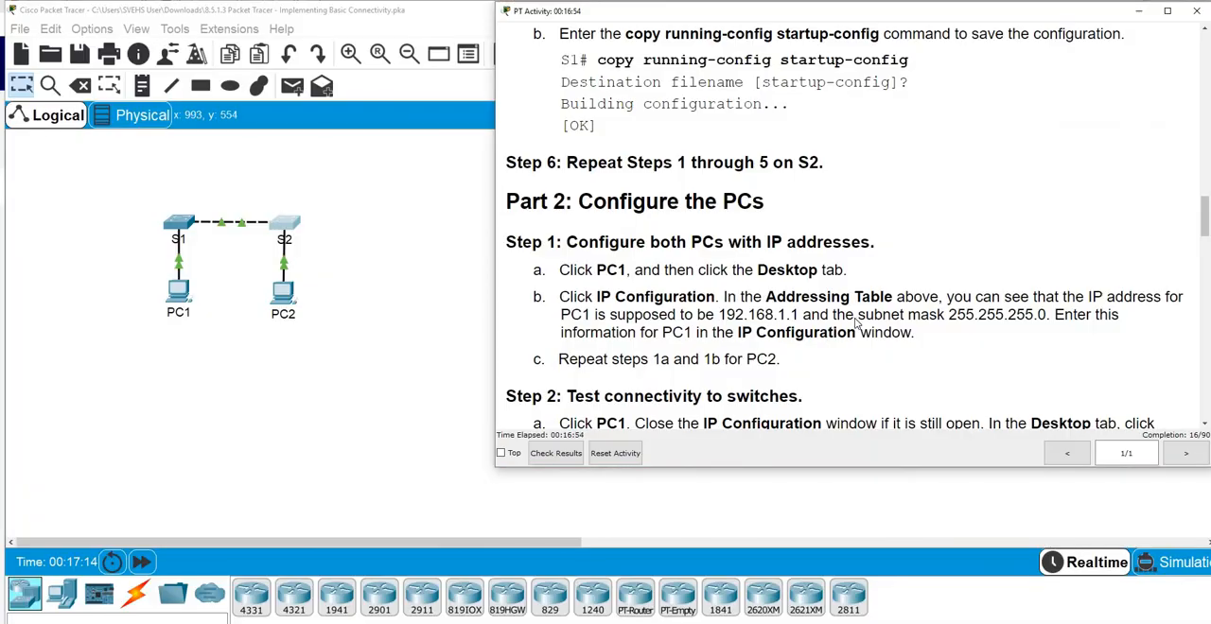
scroll(855, 318, "up", 15)
scroll(856, 318, "up", 6)
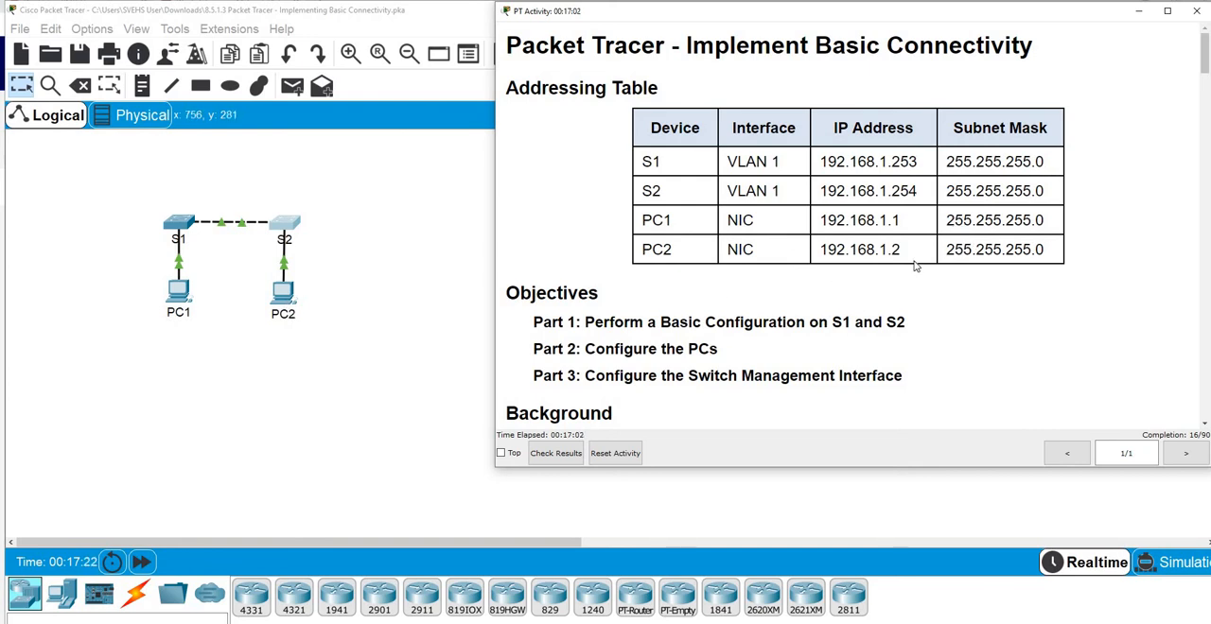
left_click(1138, 14)
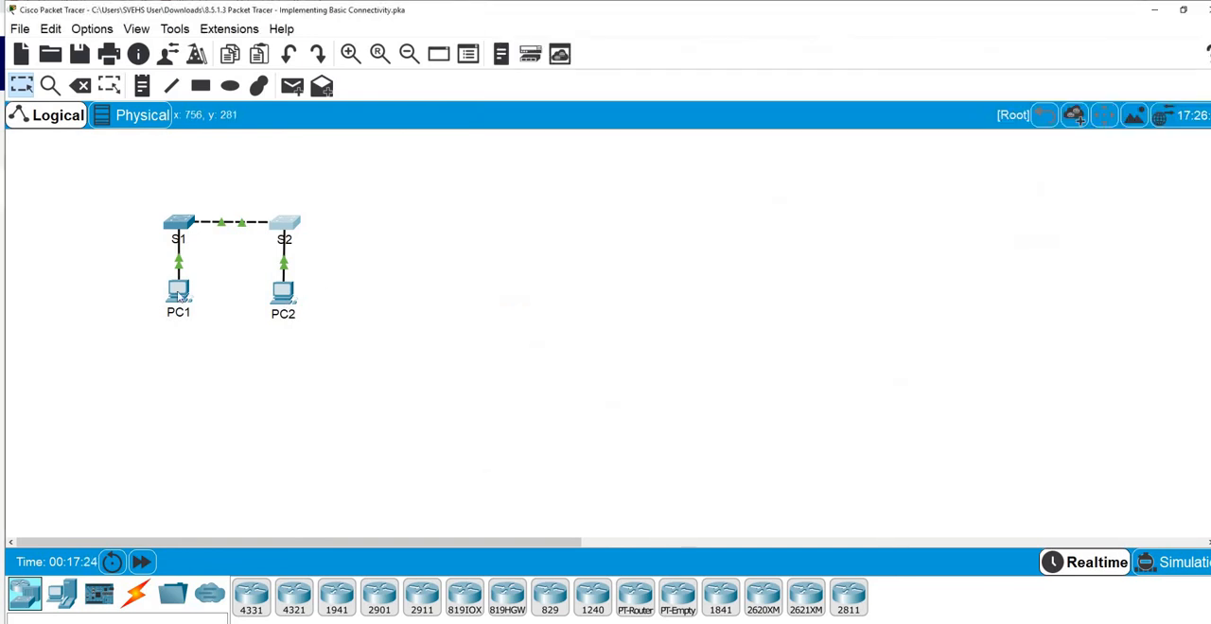
Assign PC1 the static IP address 192.168.1.1 with subnet mask 255.255.255.0
left_click(178, 292)
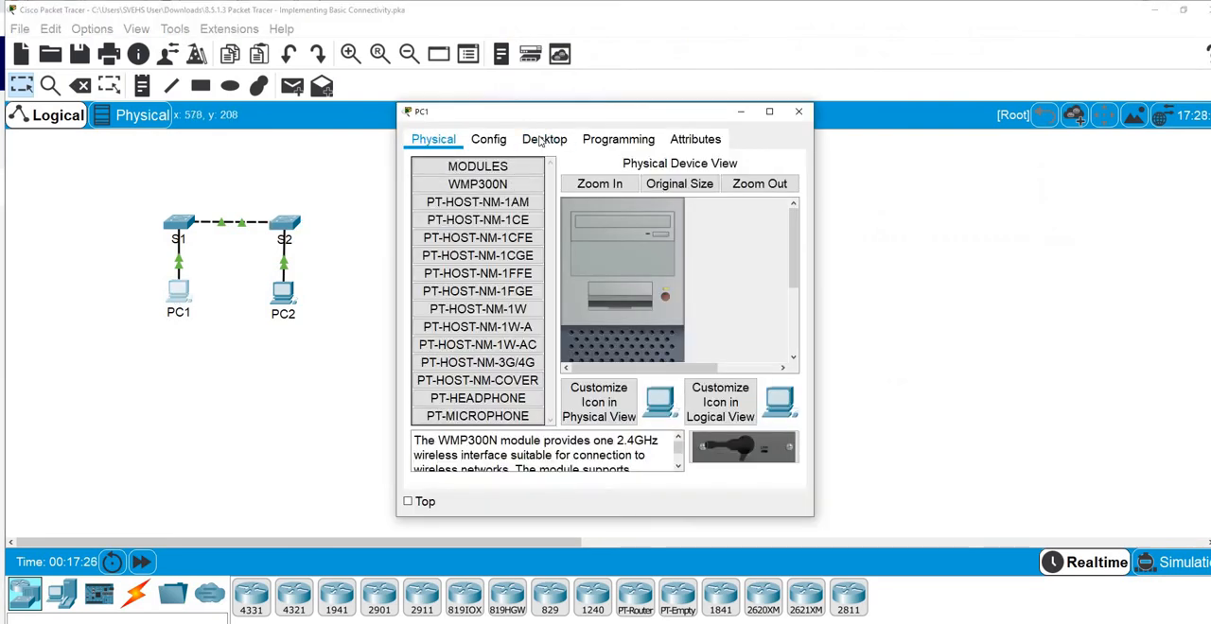
left_click(541, 140)
left_click(445, 188)
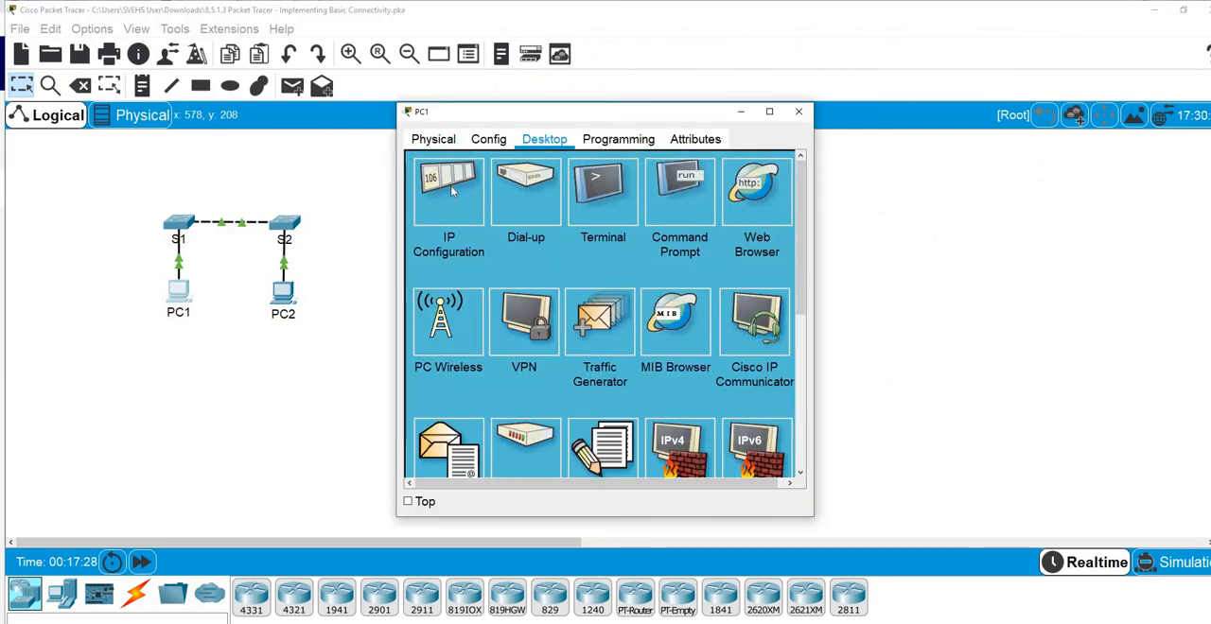
left_click_drag(586, 112, 634, 41)
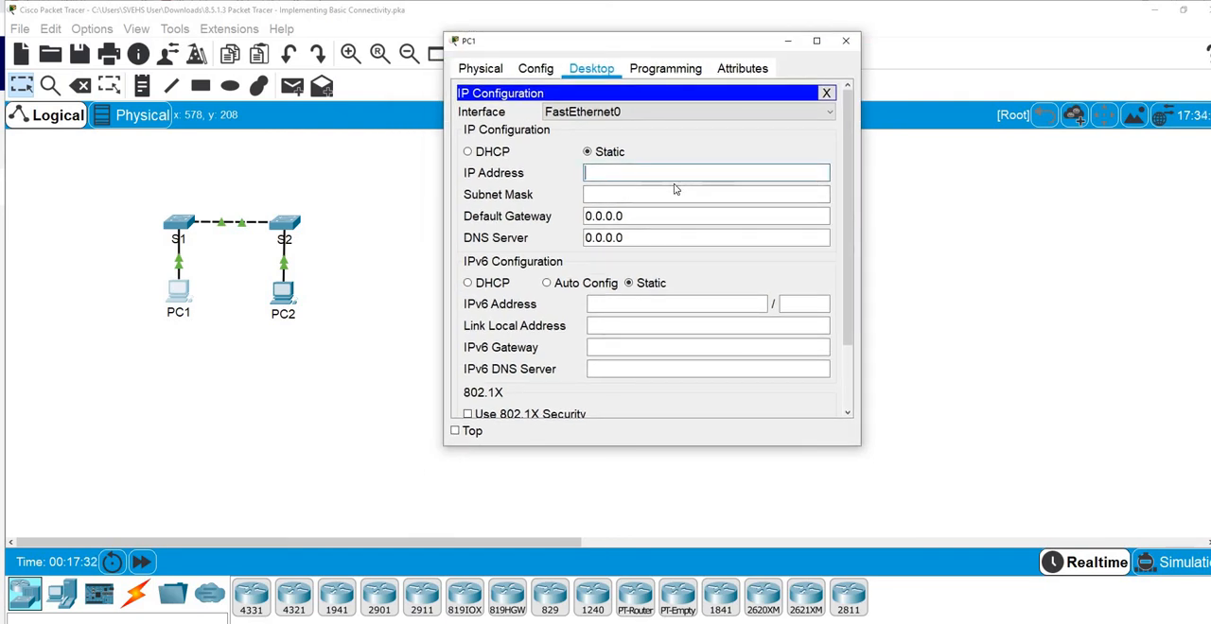
type("192.168.1.1")
left_click(625, 194)
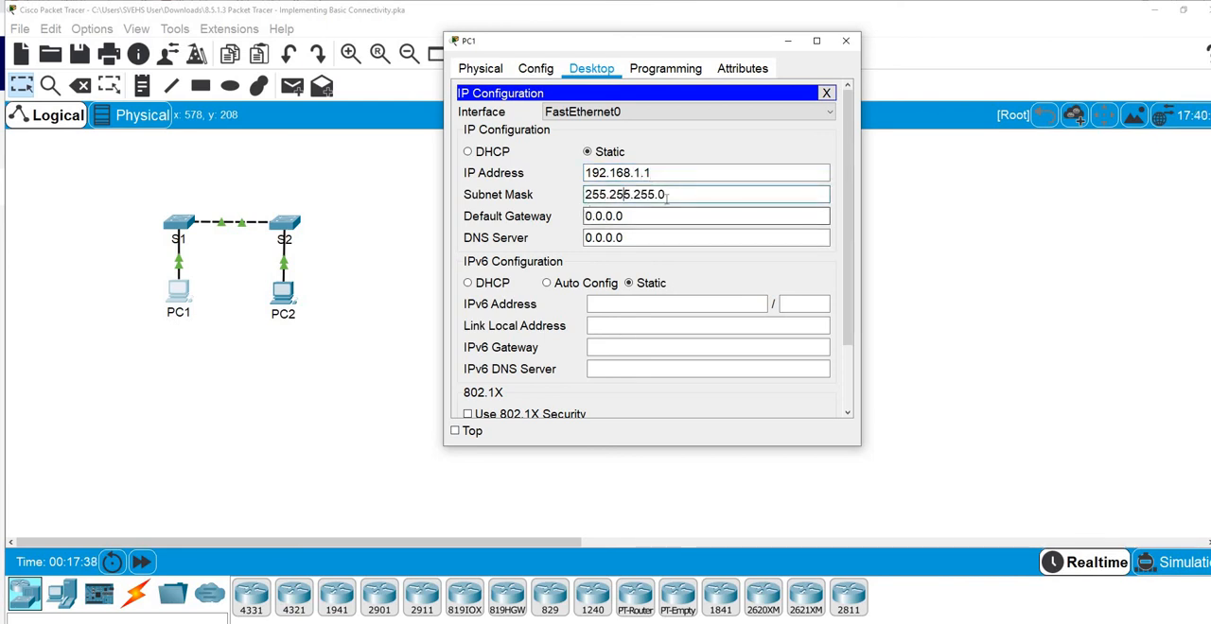
left_click(827, 94)
left_click(846, 40)
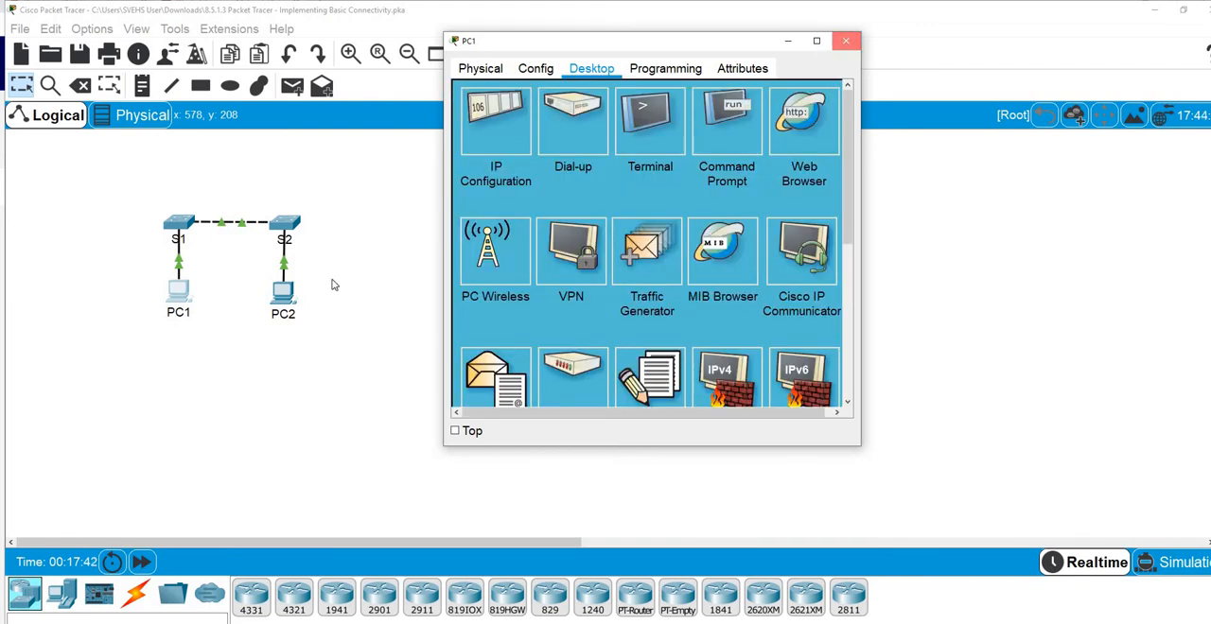
Assign PC2 the static IP address 192.168.1.2 with subnet mask 255.255.255.0
left_click(282, 291)
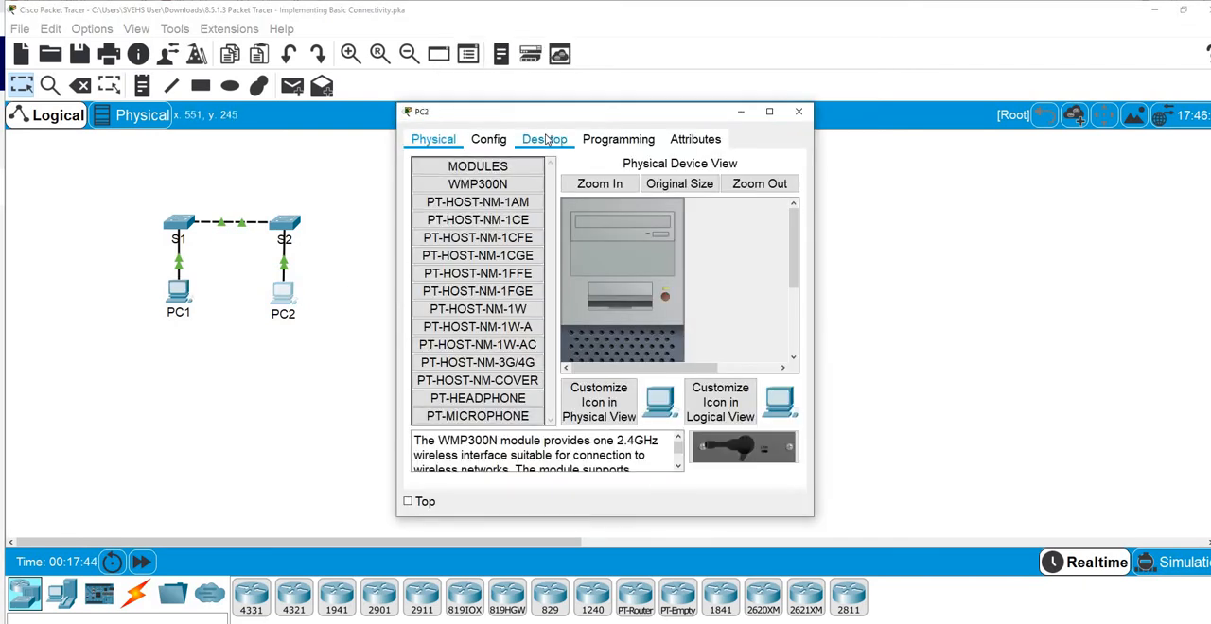
left_click(544, 139)
left_click(447, 197)
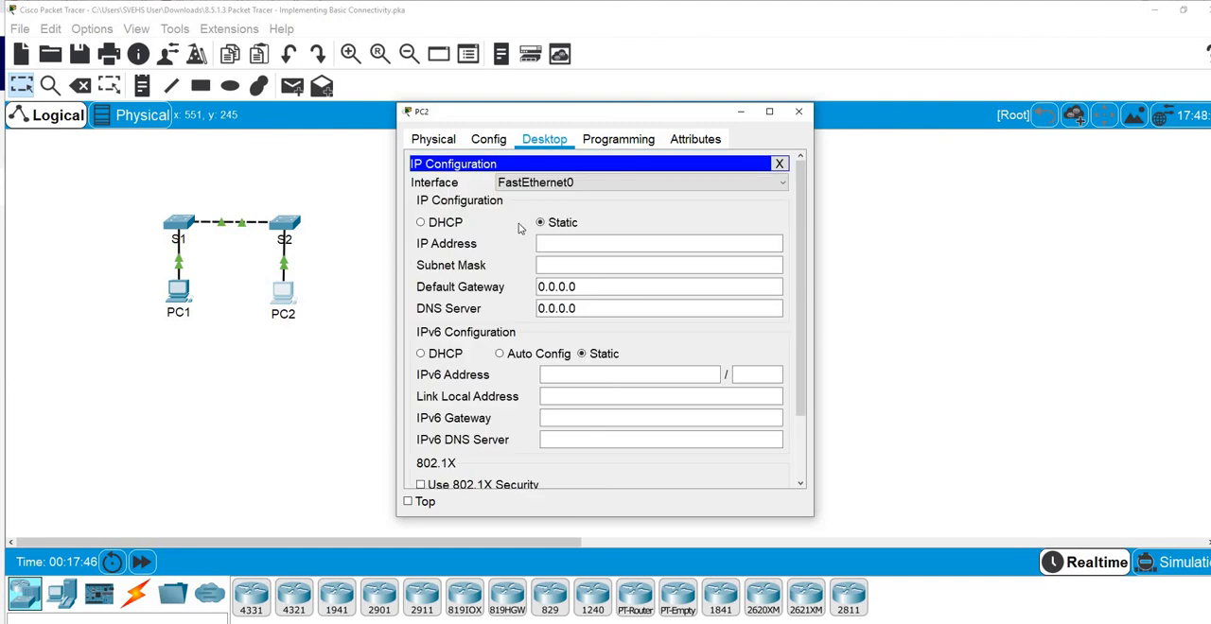
left_click(556, 243)
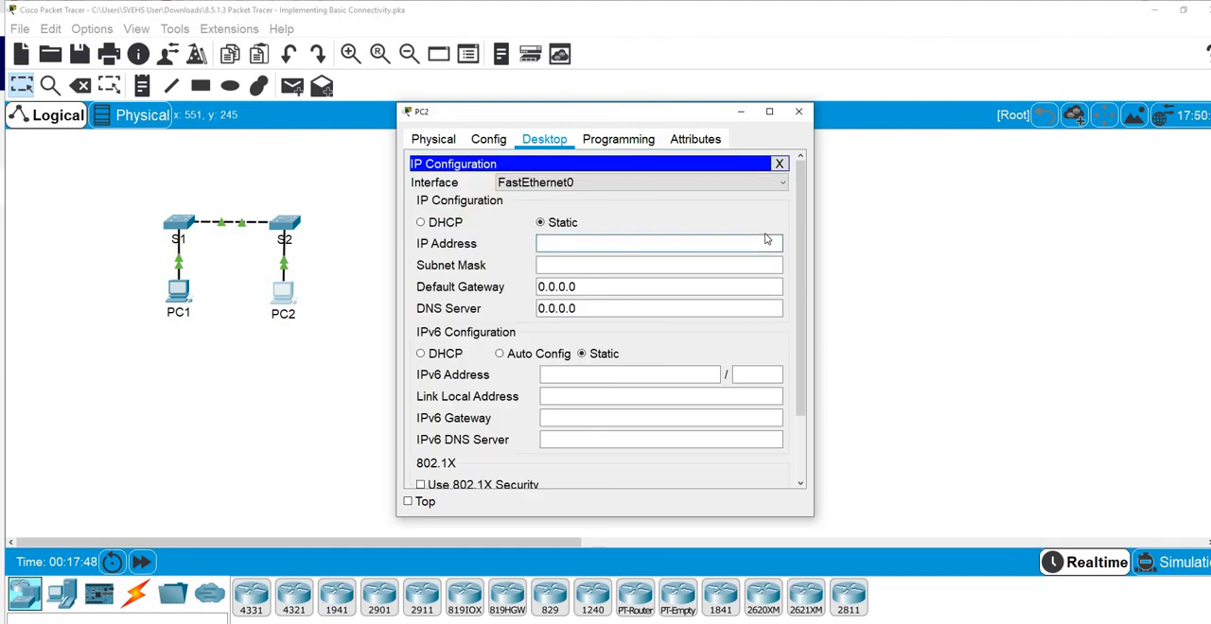
type("192.168.1.2")
left_click(673, 267)
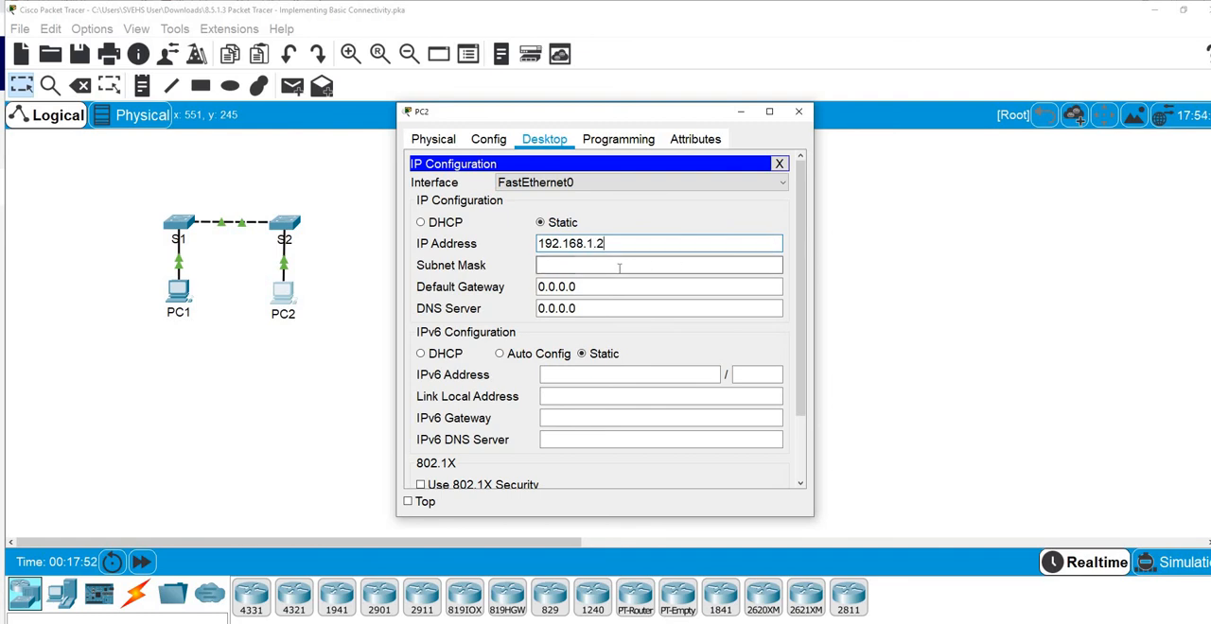
left_click(779, 164)
left_click(798, 111)
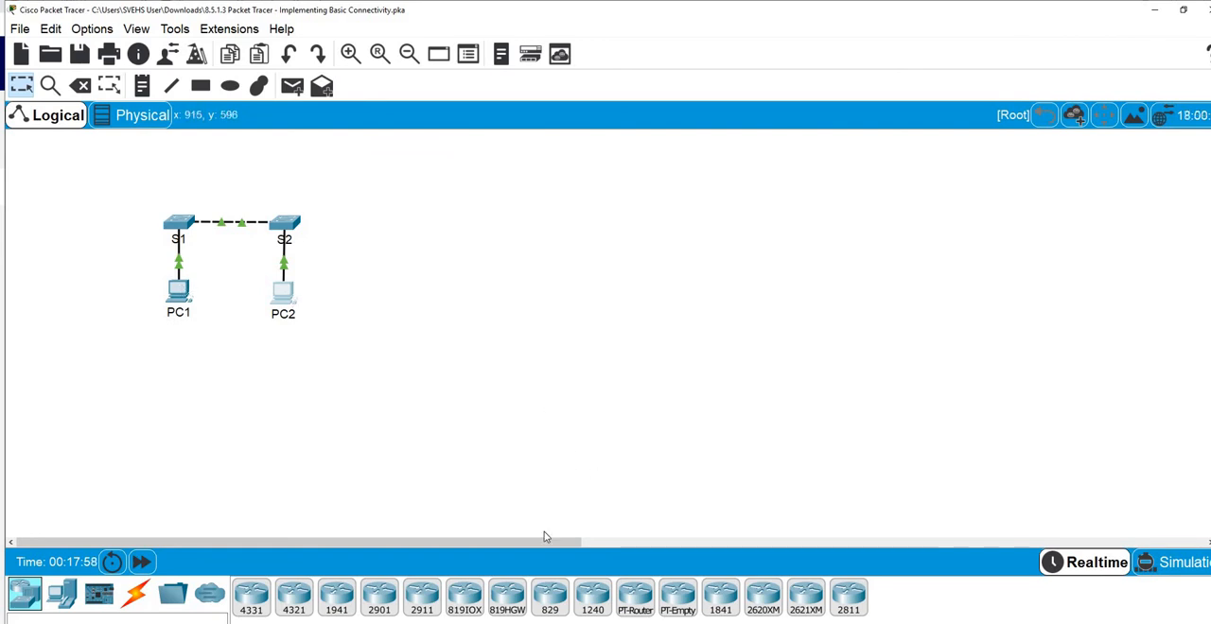
Read the activity's Part 3 instructions for configuring the switch management interfaces on S1 and S2 and verifying network connectivity
mouse_move(574, 622)
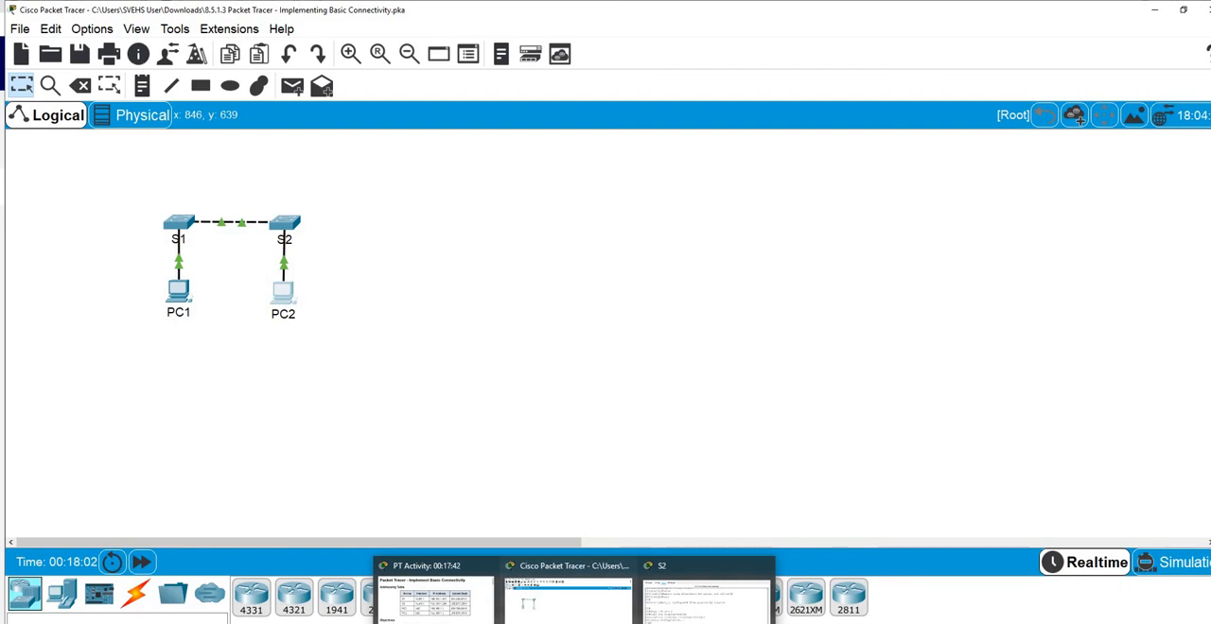
left_click(476, 616)
scroll(936, 337, "down", 20)
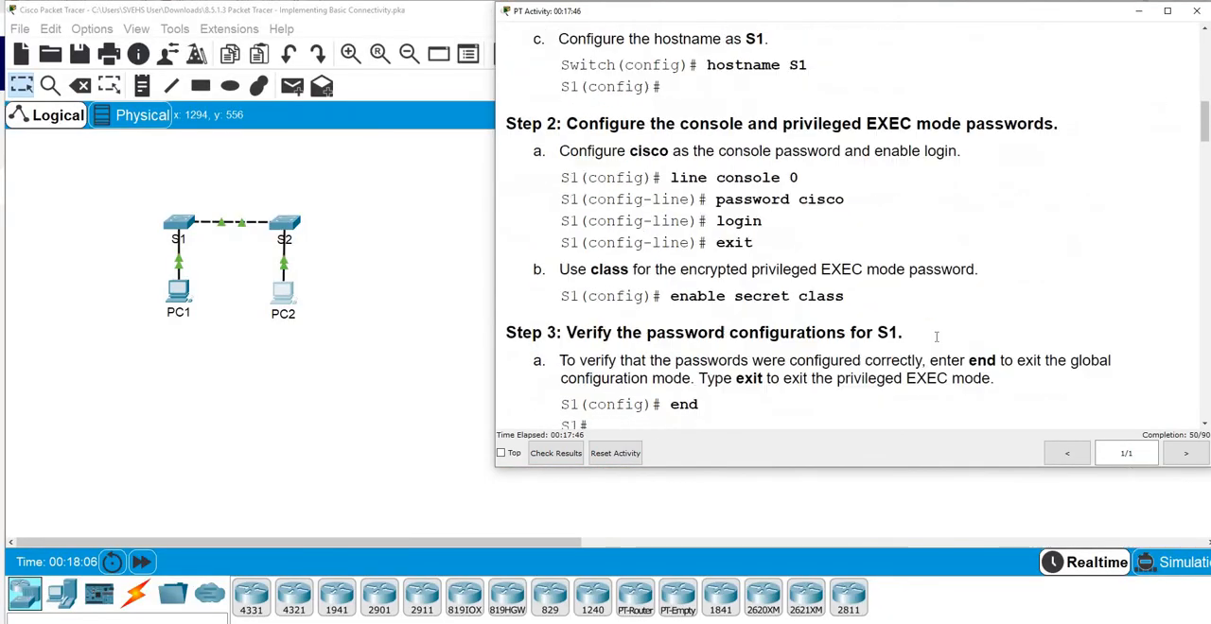
scroll(937, 336, "down", 20)
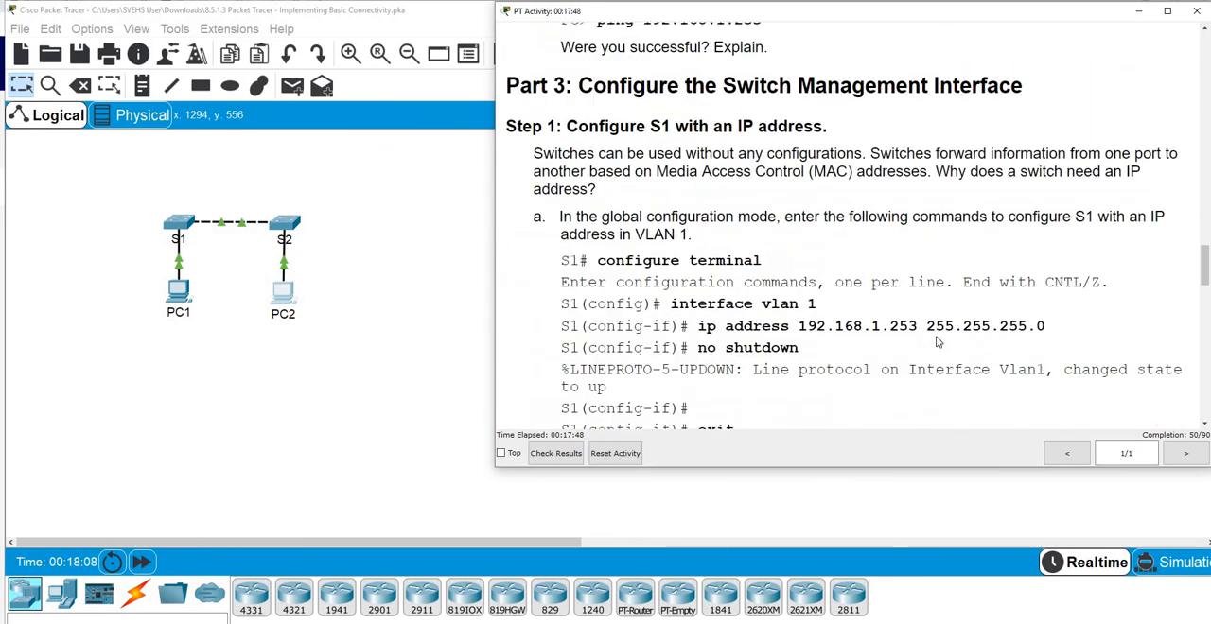
scroll(936, 342, "down", 5)
scroll(936, 342, "up", 10)
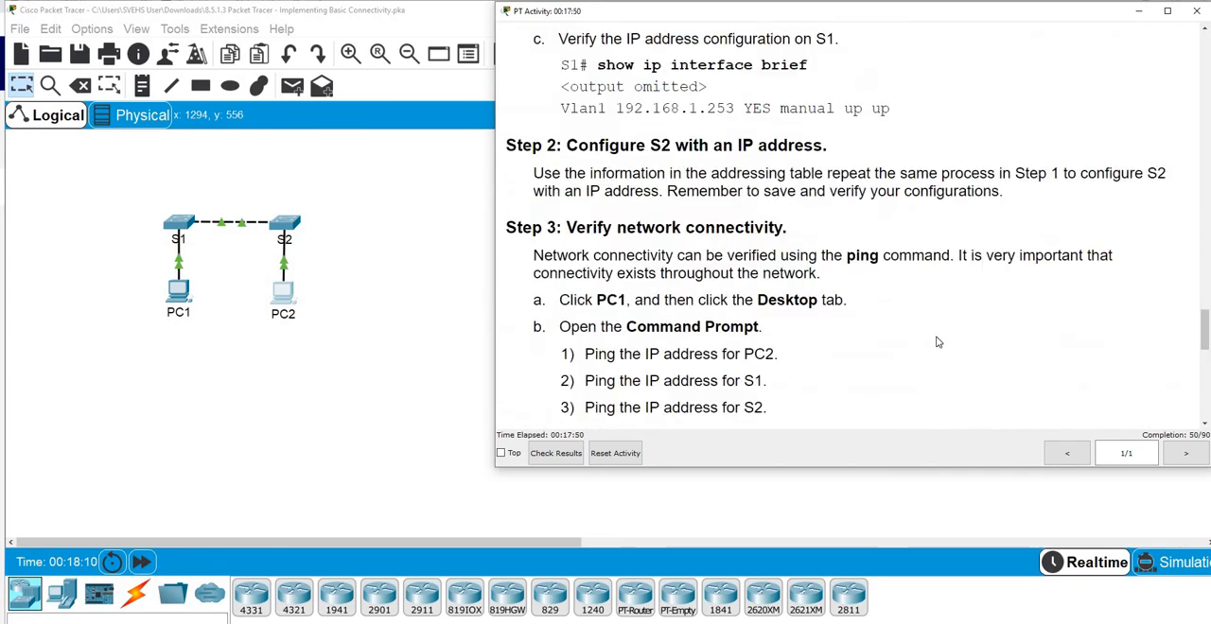
scroll(937, 342, "up", 8)
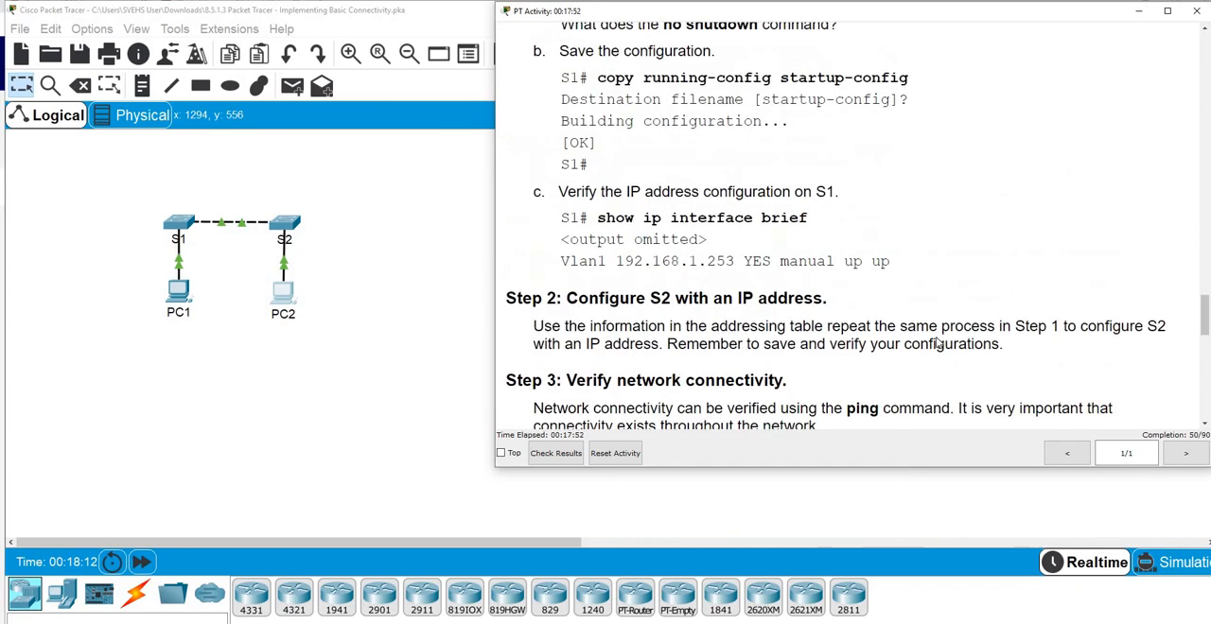
scroll(937, 343, "down", 3)
scroll(937, 343, "down", 6)
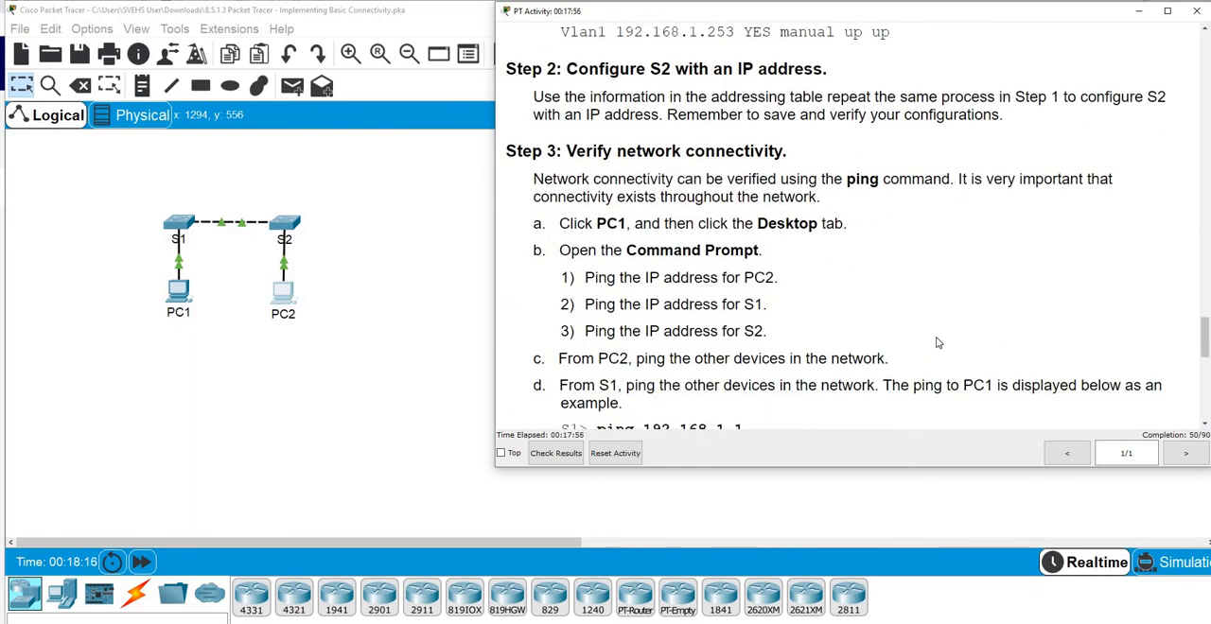
scroll(937, 343, "down", 10)
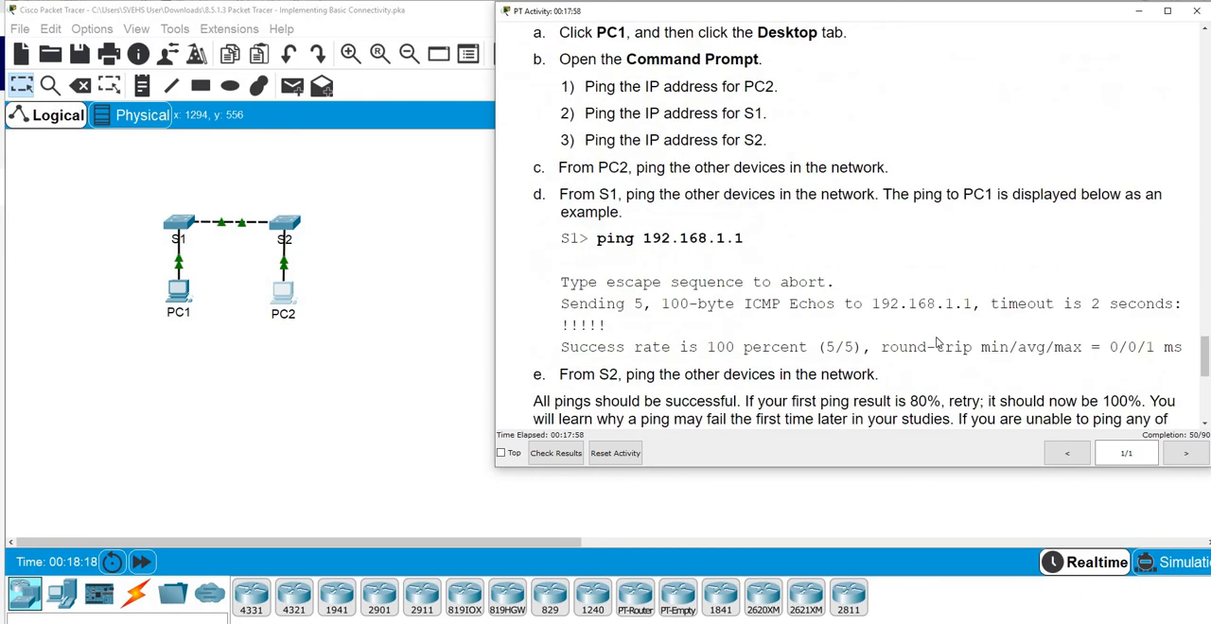
scroll(936, 343, "down", 3)
scroll(937, 343, "up", 19)
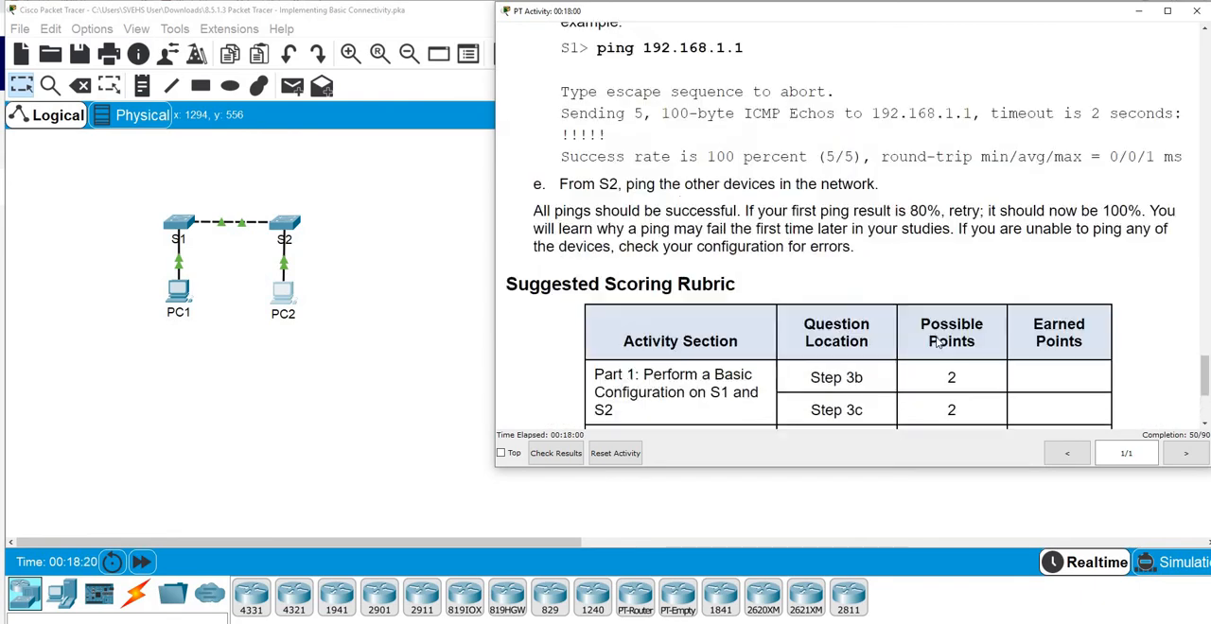
scroll(937, 342, "up", 14)
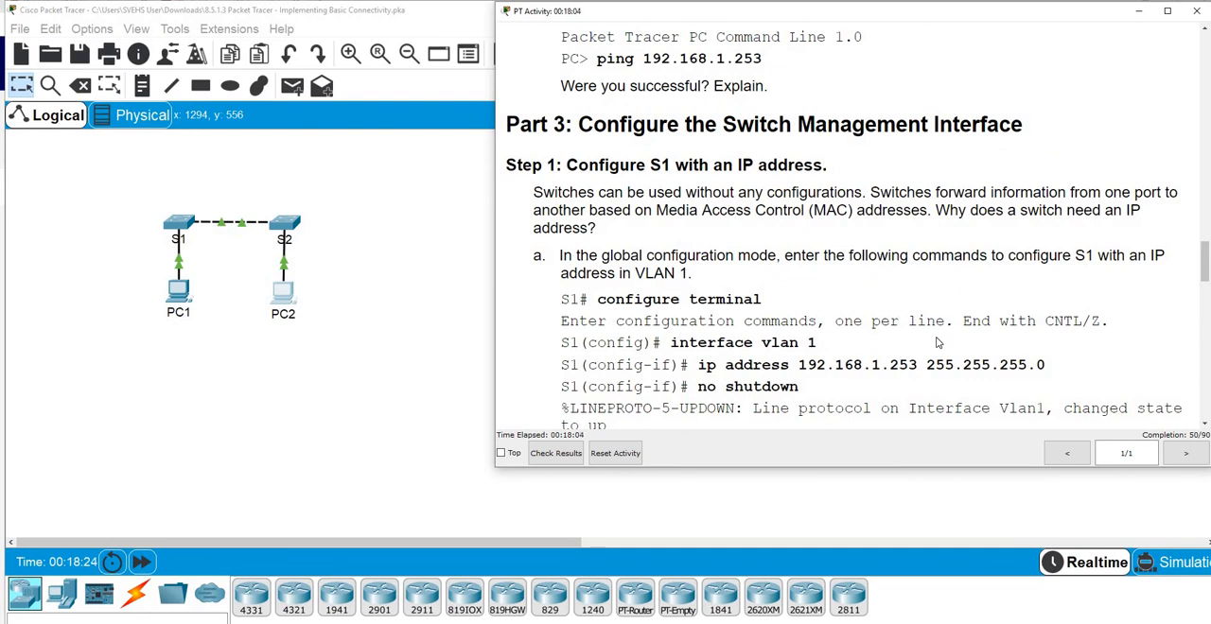
scroll(937, 342, "down", 2)
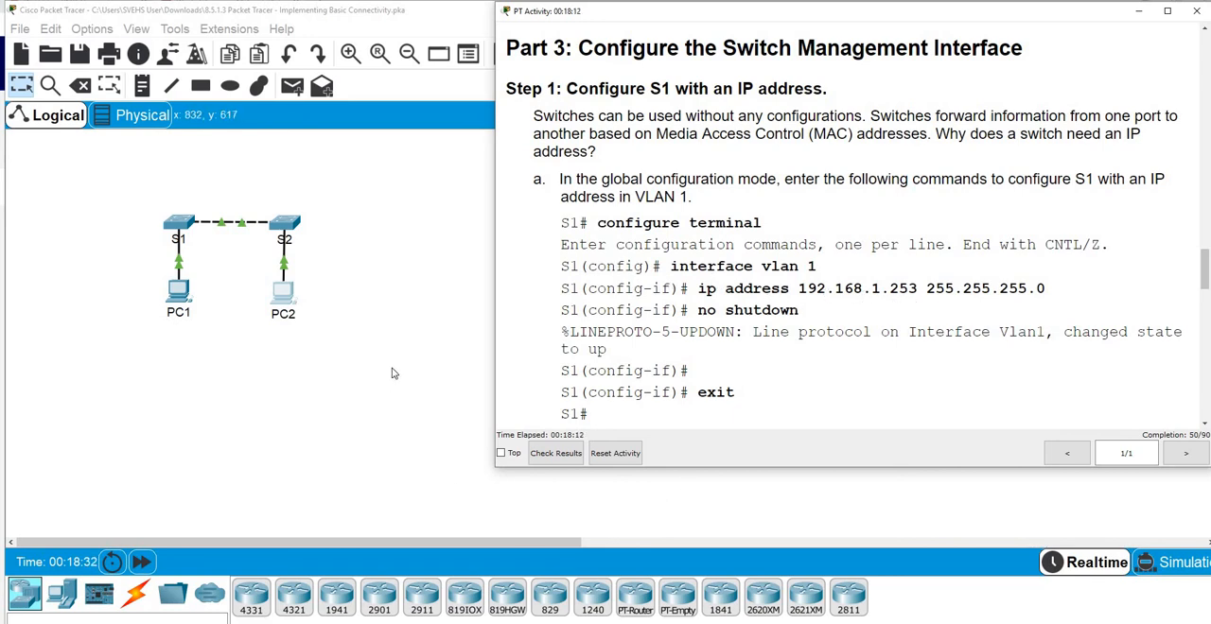
mouse_move(1205, 277)
left_mouse_down()
mouse_move(1206, 52)
mouse_move(1206, 290)
left_mouse_up()
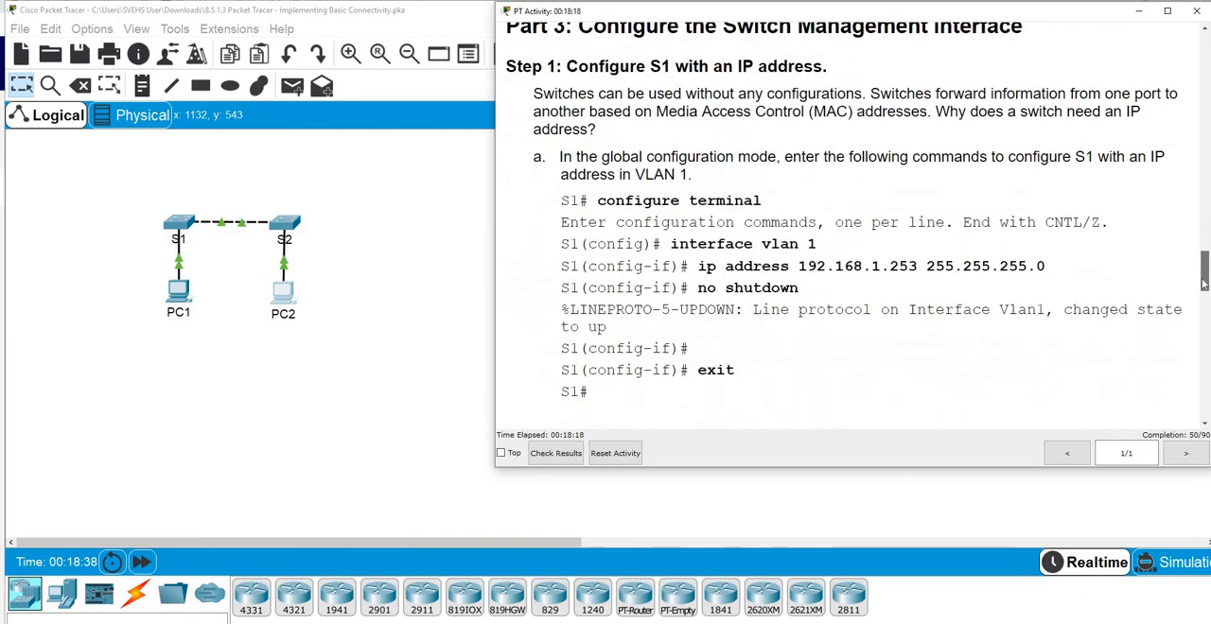
Enter global configuration mode on S1 and open the configuration of interface vlan1
left_click(180, 225)
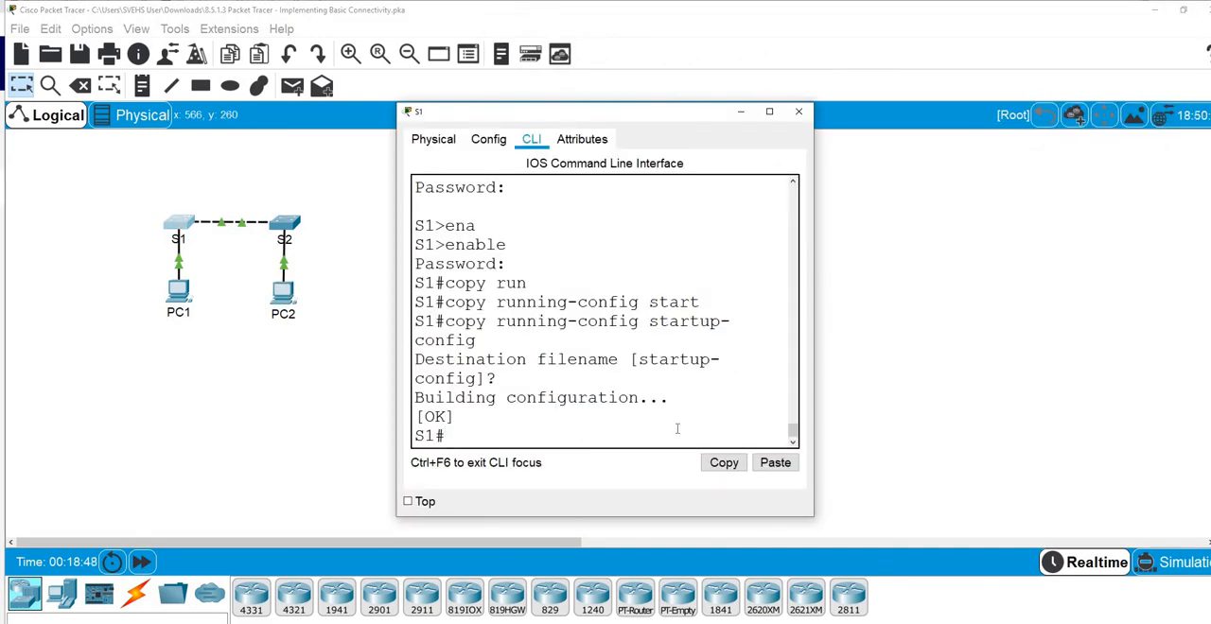
type("conf t")
key("Return")
key("Return")
key("Return")
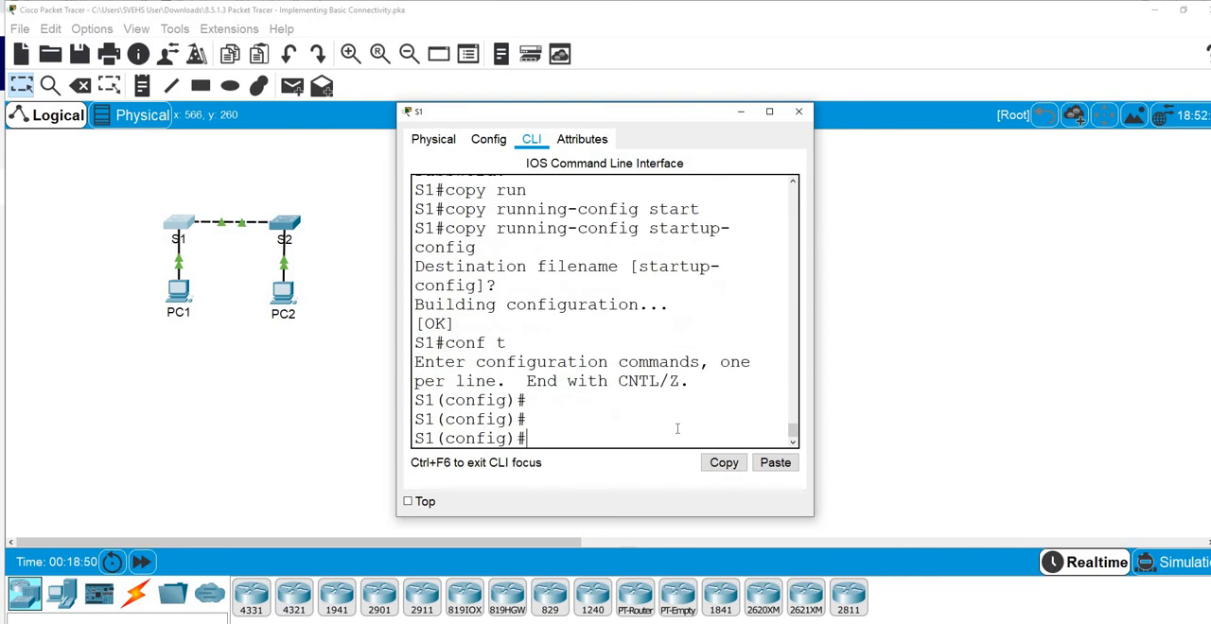
type("interf")
key("Tab")
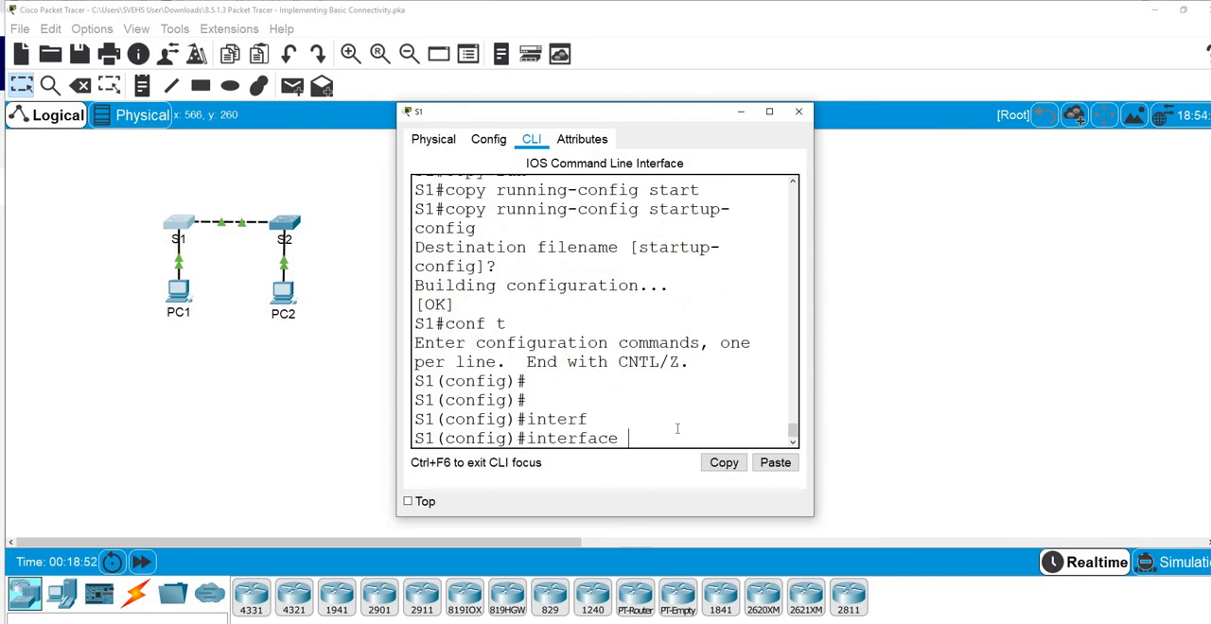
type("vlan1")
key("Return")
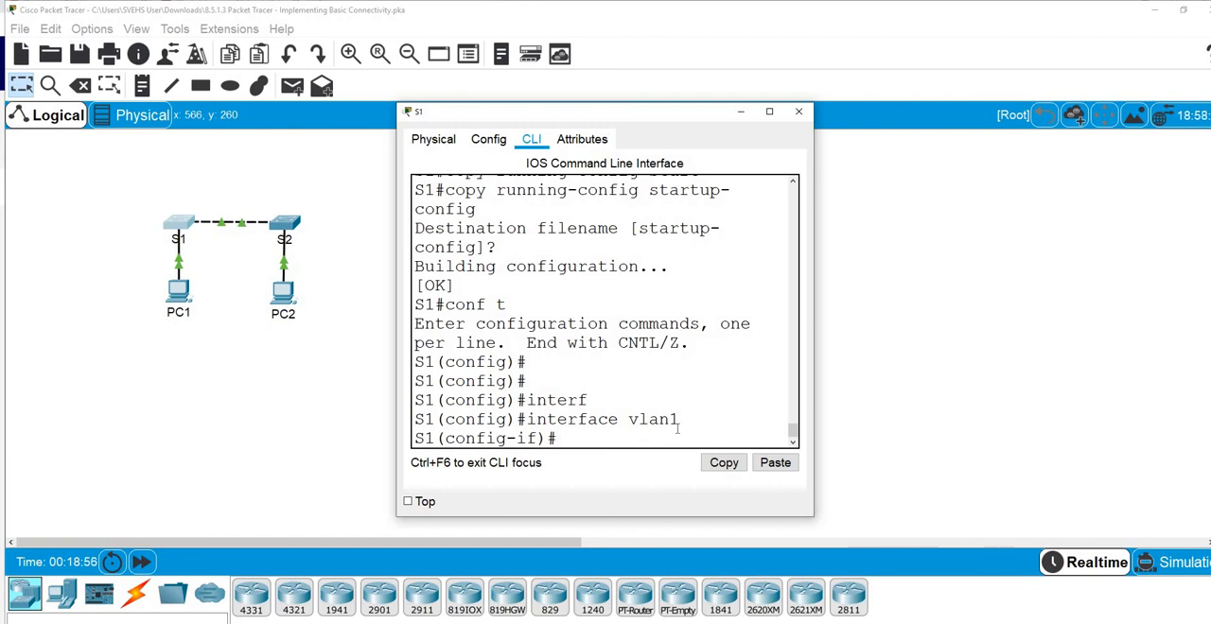
Assign S1's VLAN 1 interface the IP address 192.168.1.253 with subnet mask 255.255.255.0
type("ip add")
key("Tab")
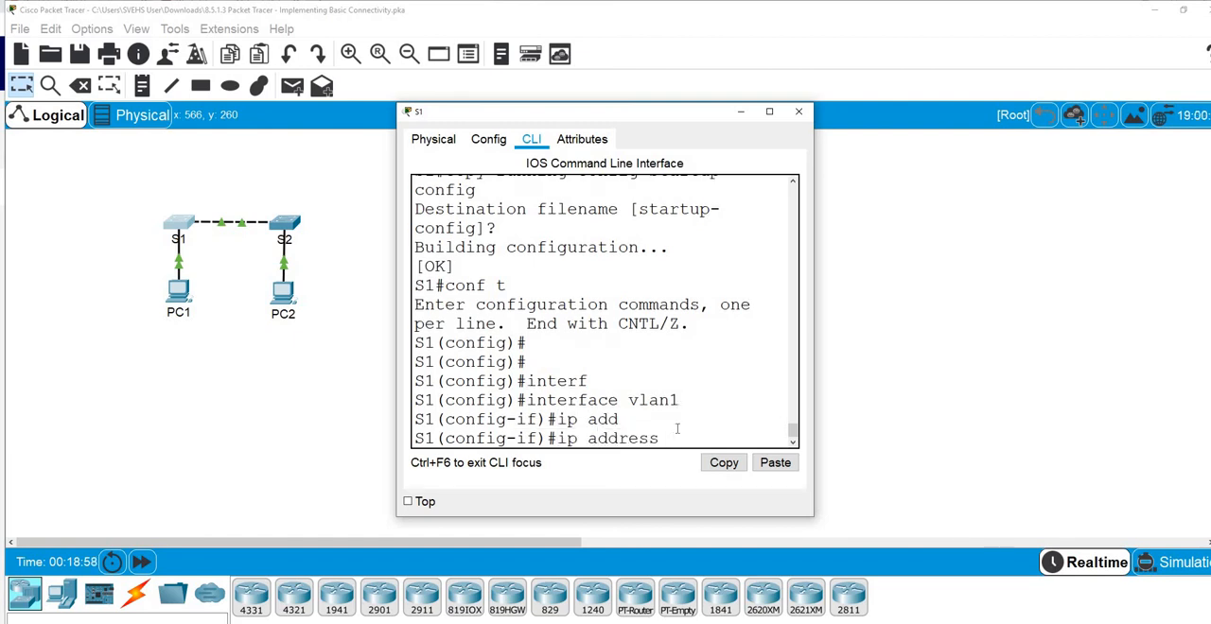
type("192.168.1.253")
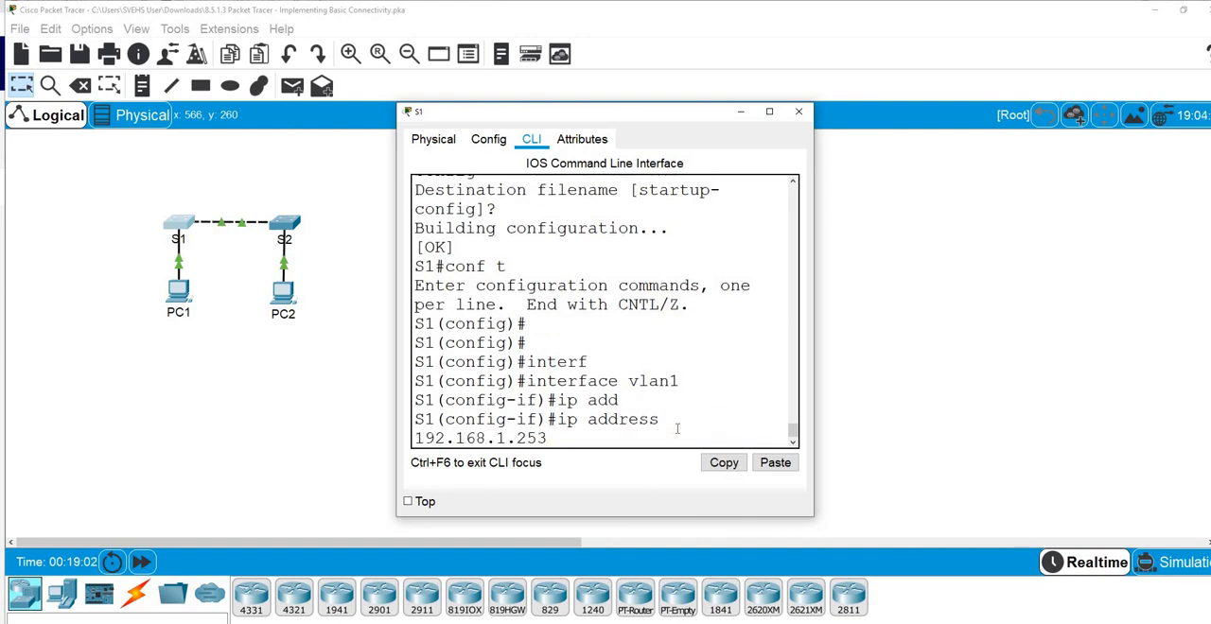
type(" 255.255.255.0")
key("Return")
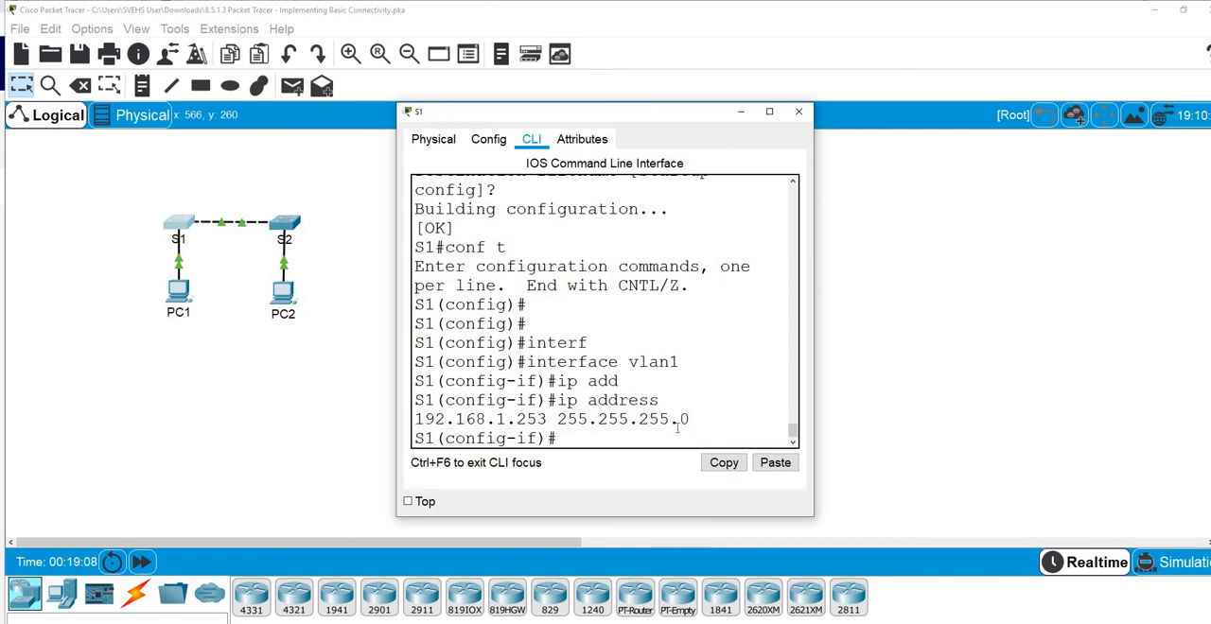
Enable S1's VLAN 1 interface with no shut and widen the S1 console window
type("no shut")
key("Return")
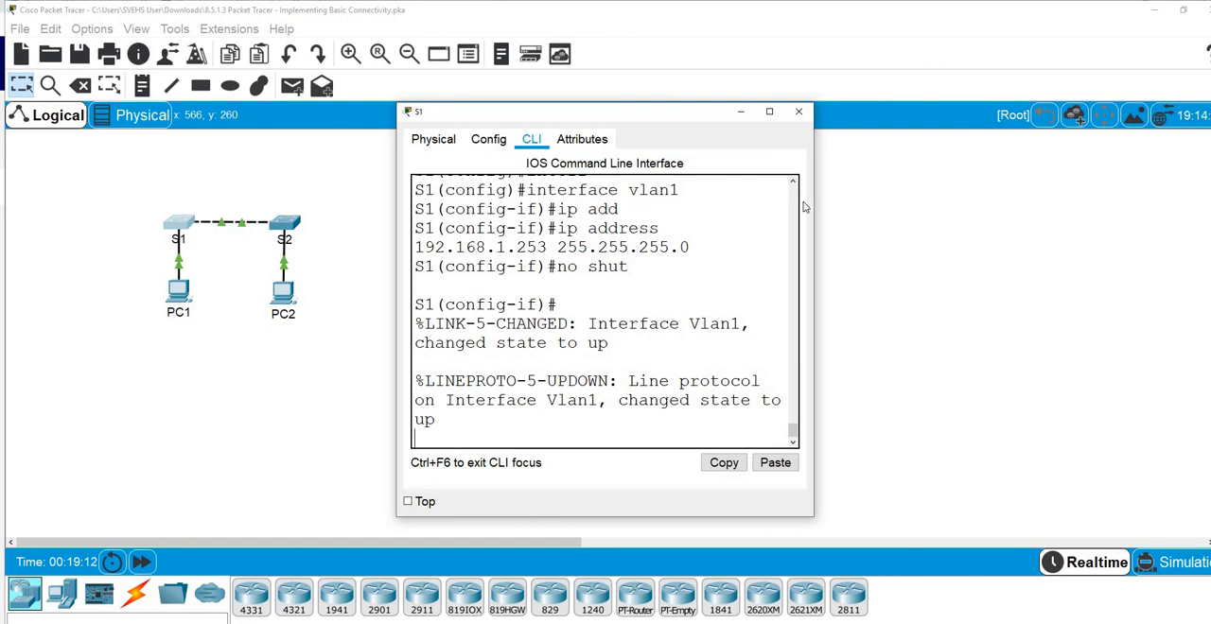
left_click_drag(813, 203, 1076, 194)
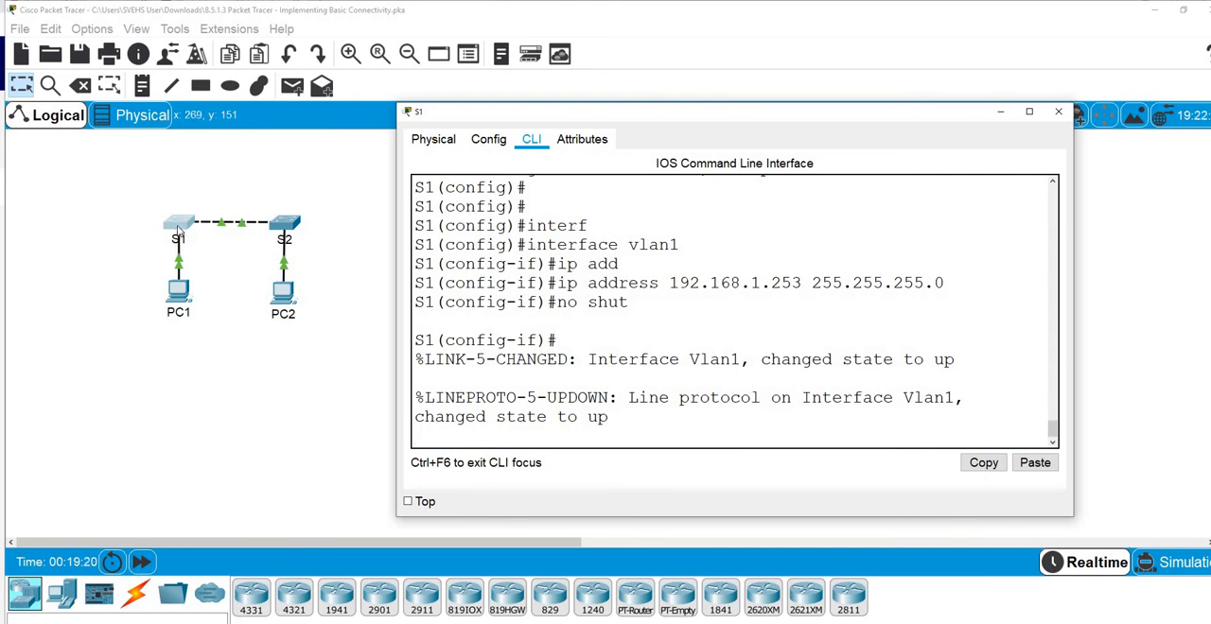
Enter global configuration mode on S2 and open the configuration of interface vlan1
left_click(284, 227)
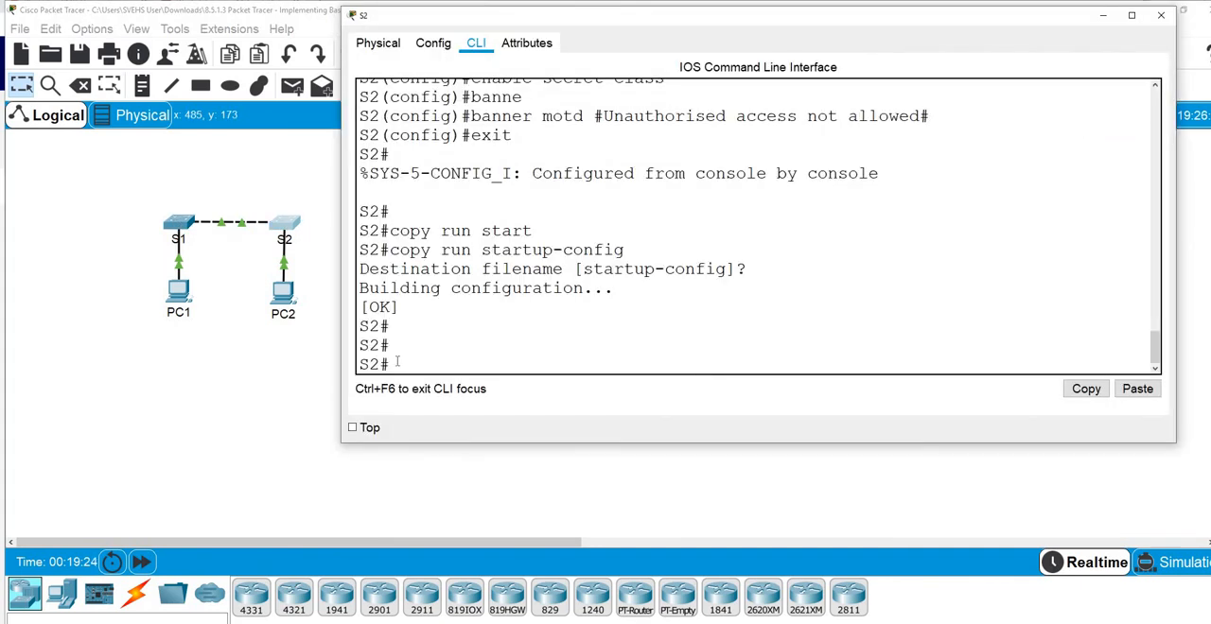
type("conf t")
key("Return")
key("Return")
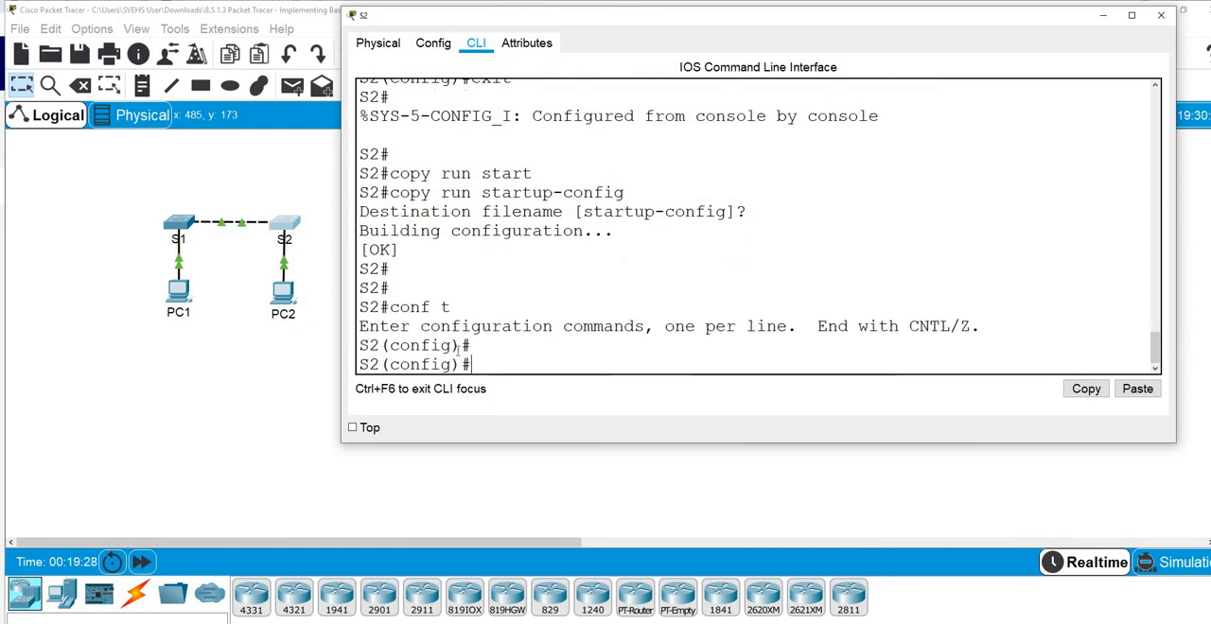
type("i")
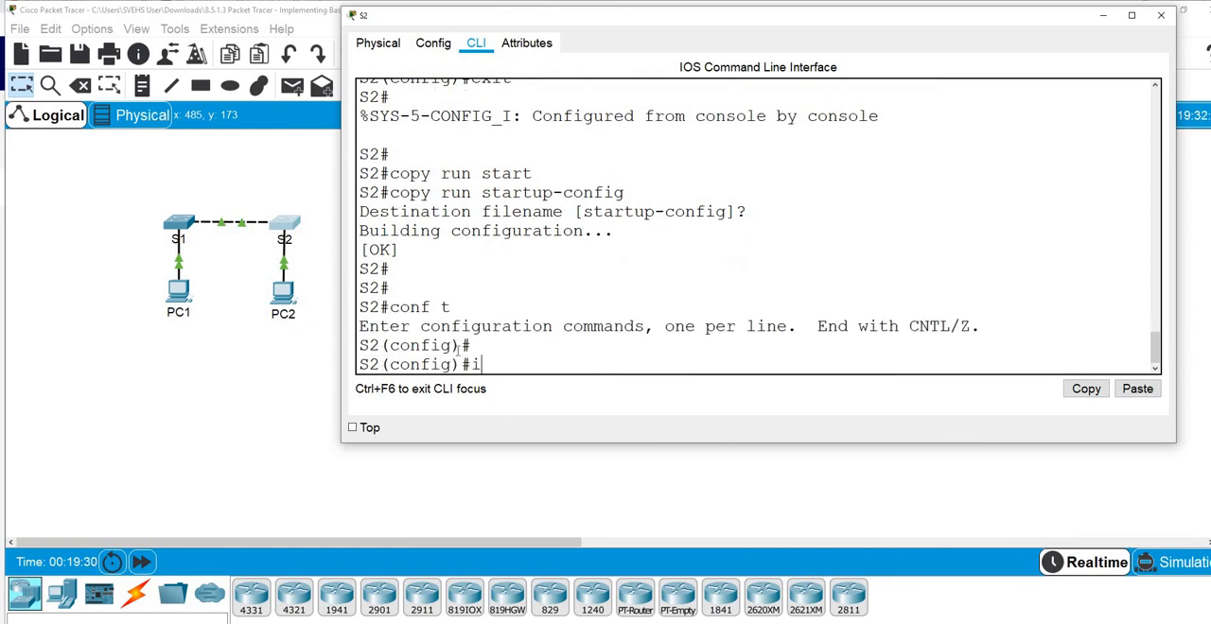
type("nterf")
key("Tab")
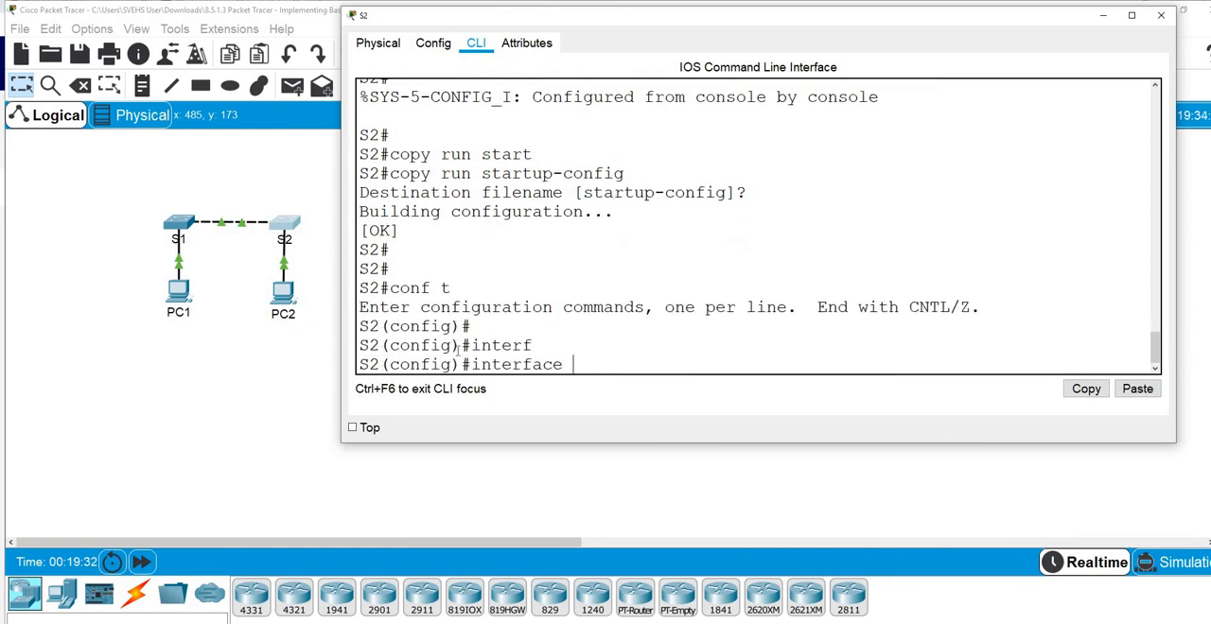
type("vlan1")
key("Return")
Assign S2's VLAN 1 interface the IP address 192.168.1.254 with subnet mask 255.255.255.0
type("ip add")
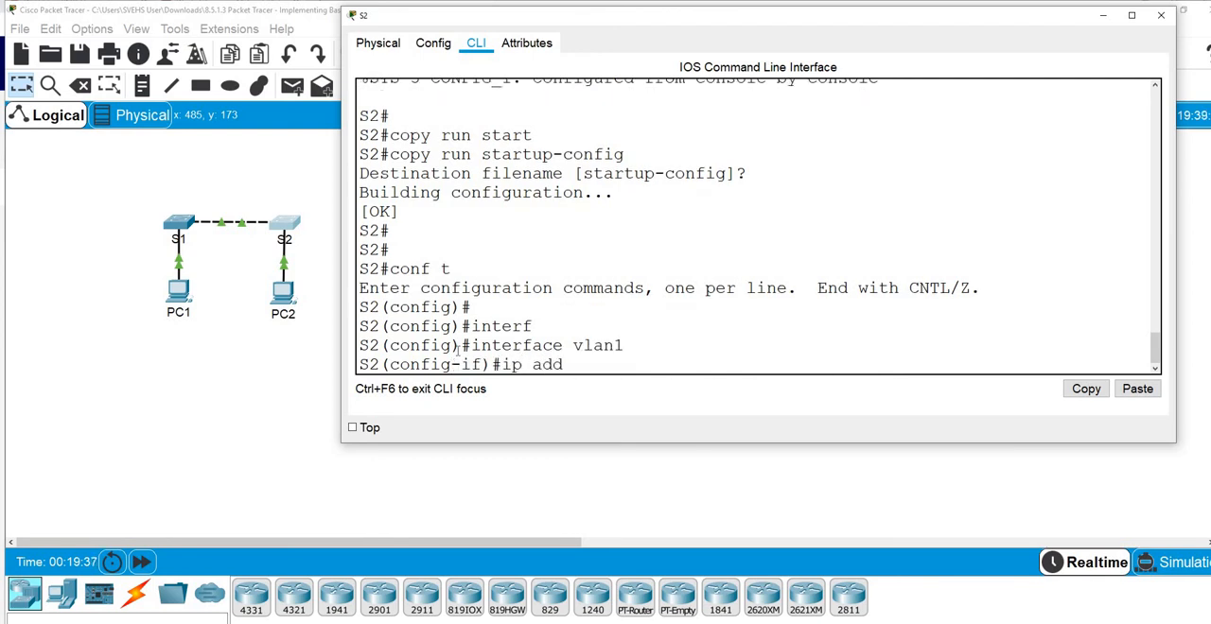
key("Tab")
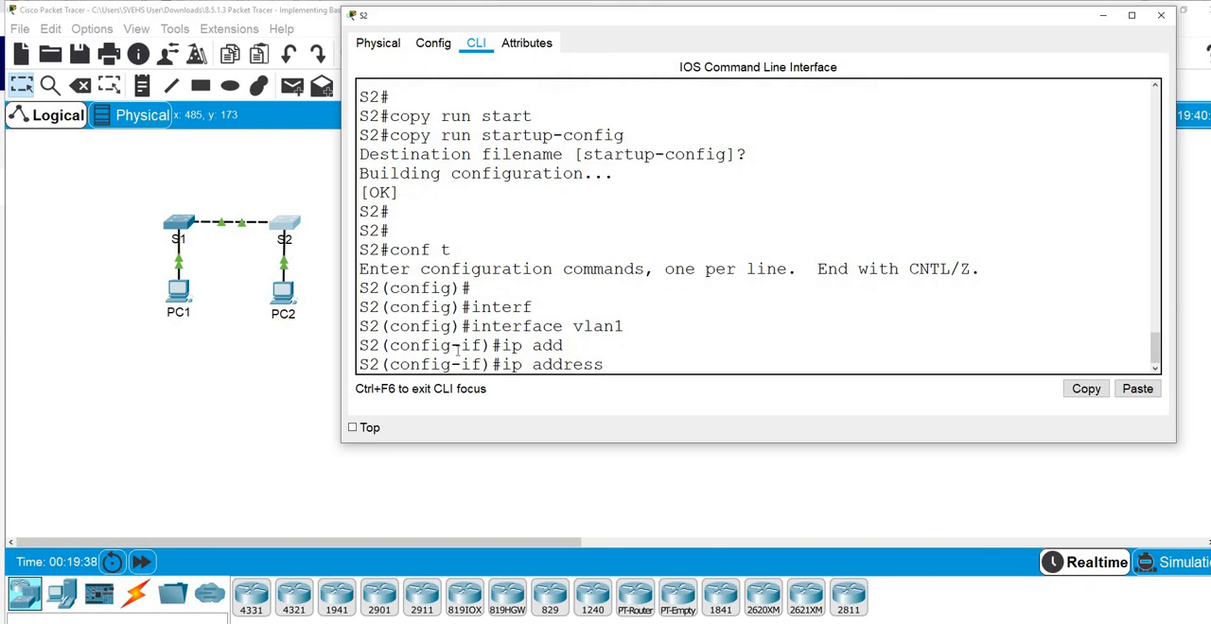
type("192.168..1.254")
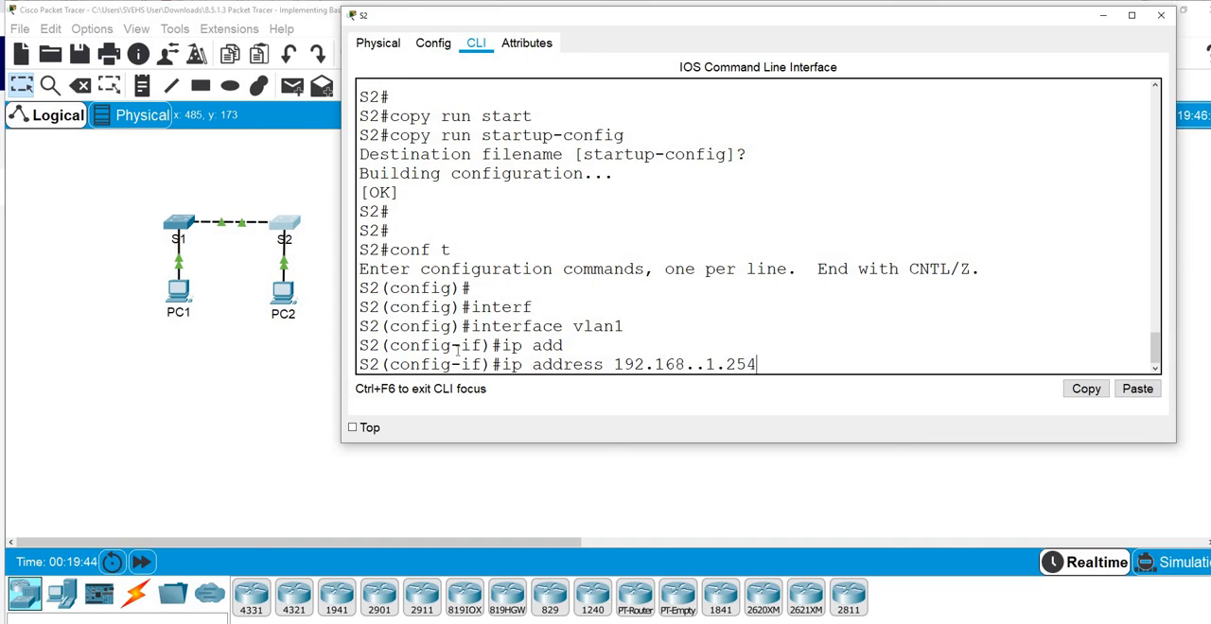
key("BackSpace")
key("BackSpace")
key("BackSpace")
key("BackSpace")
key("BackSpace")
key("BackSpace")
type("1.254 255.25")
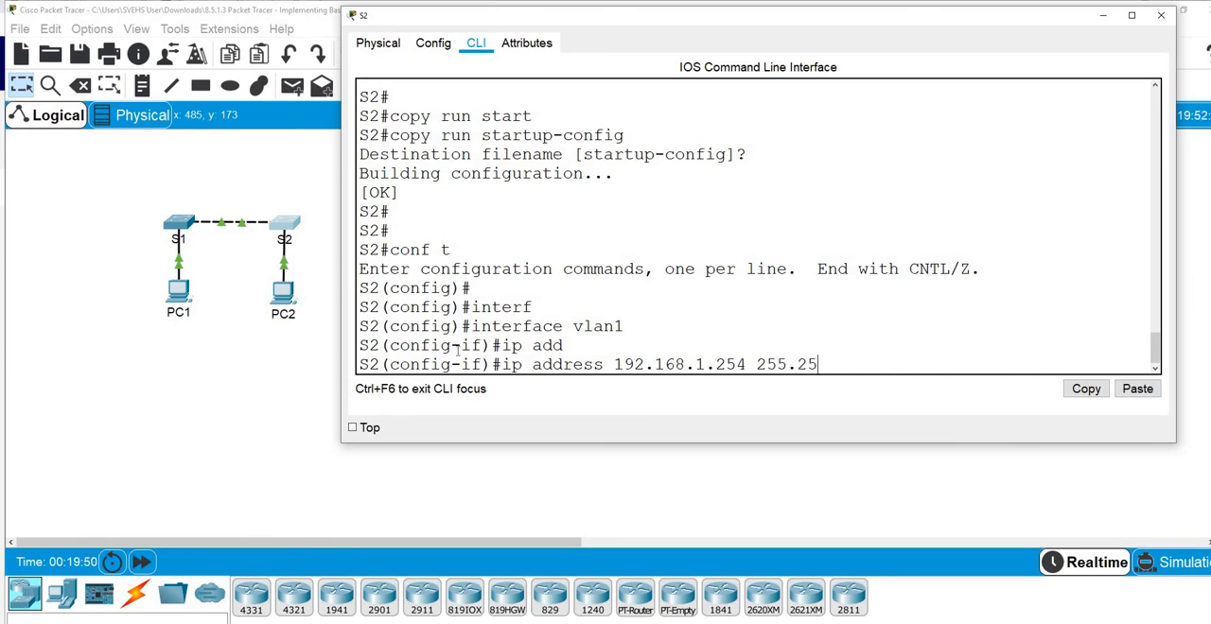
type("5.255")
type(".0")
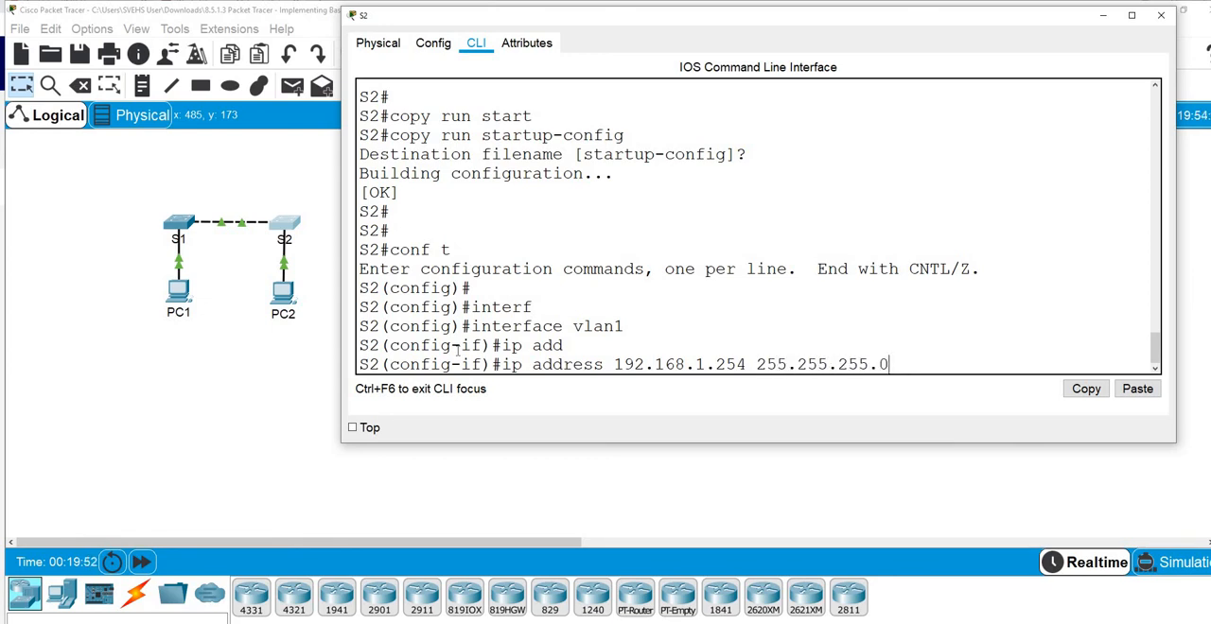
key("Return")
Enable S2's VLAN 1 interface with no shut, then enlarge and minimize the S2 console window
type("nfig-if)#n")
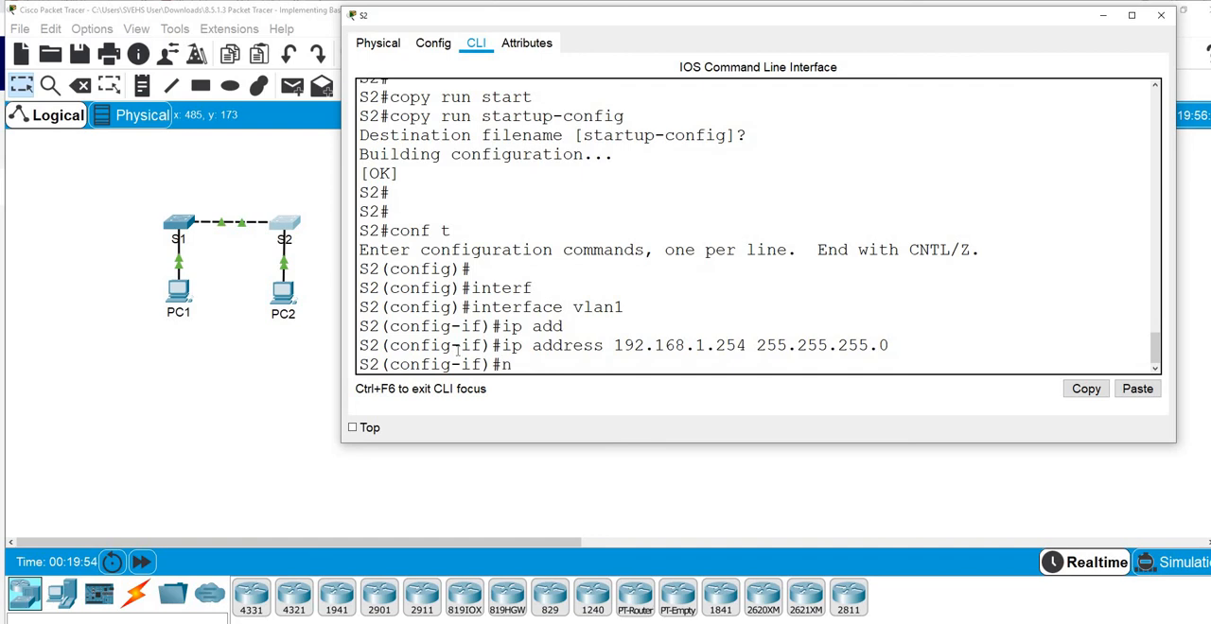
type("o shut")
key("Return")
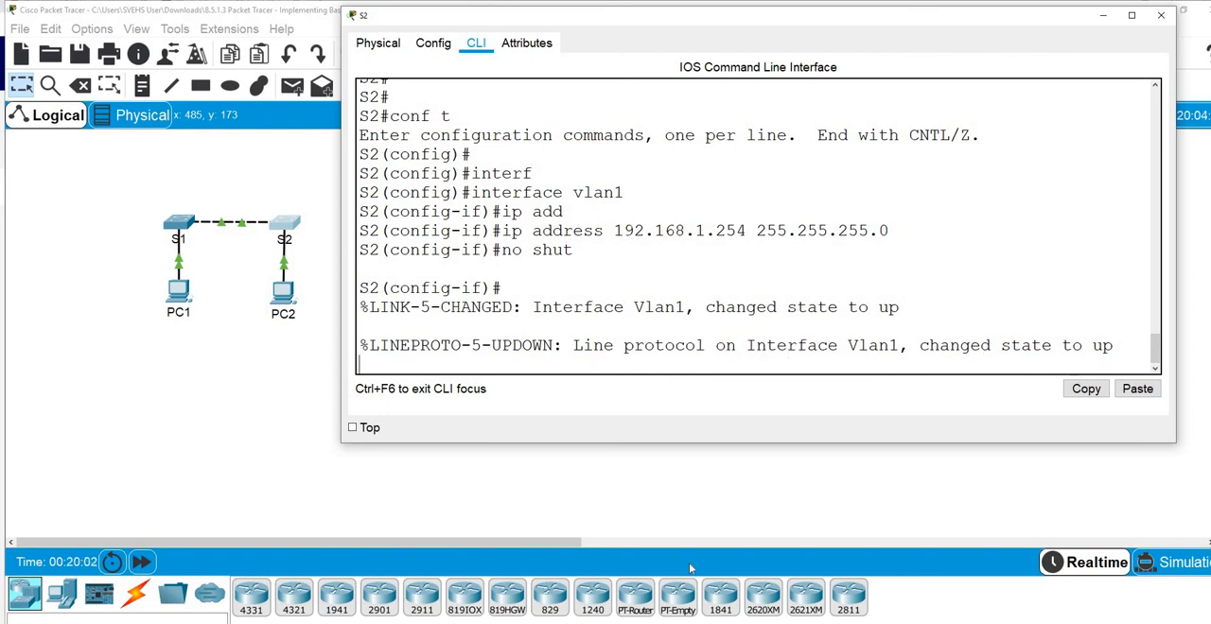
left_click_drag(698, 443, 697, 511)
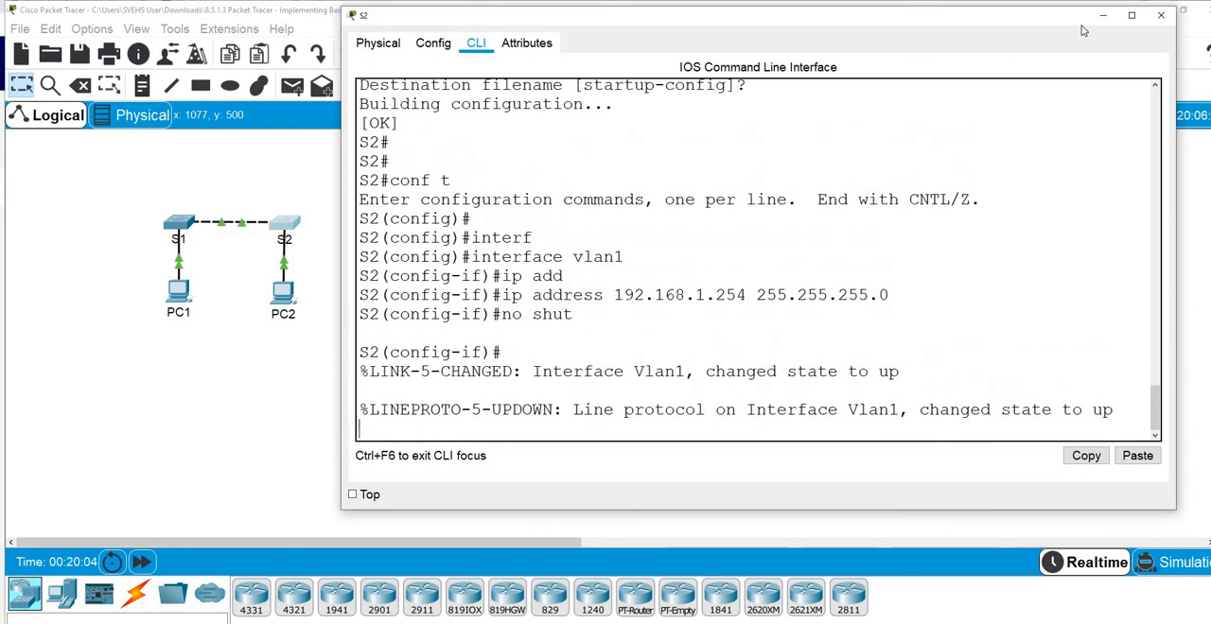
left_click(1105, 16)
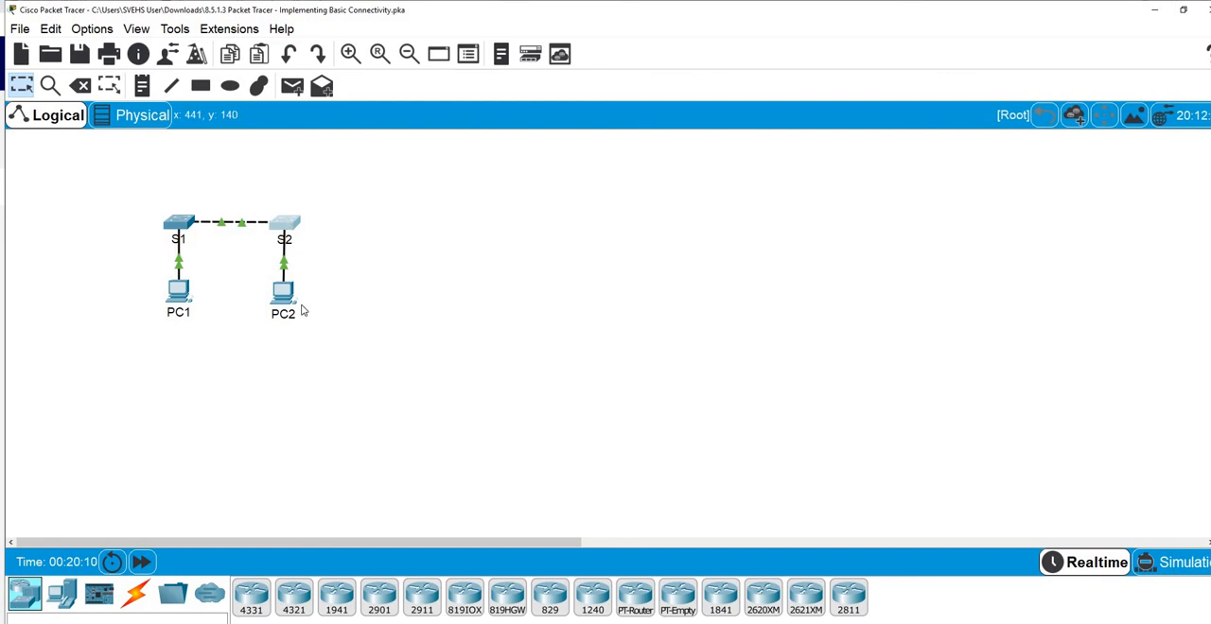
Open the Command Prompt on PC1 in a widened window and display its IP configuration with ipconfig
left_click(179, 291)
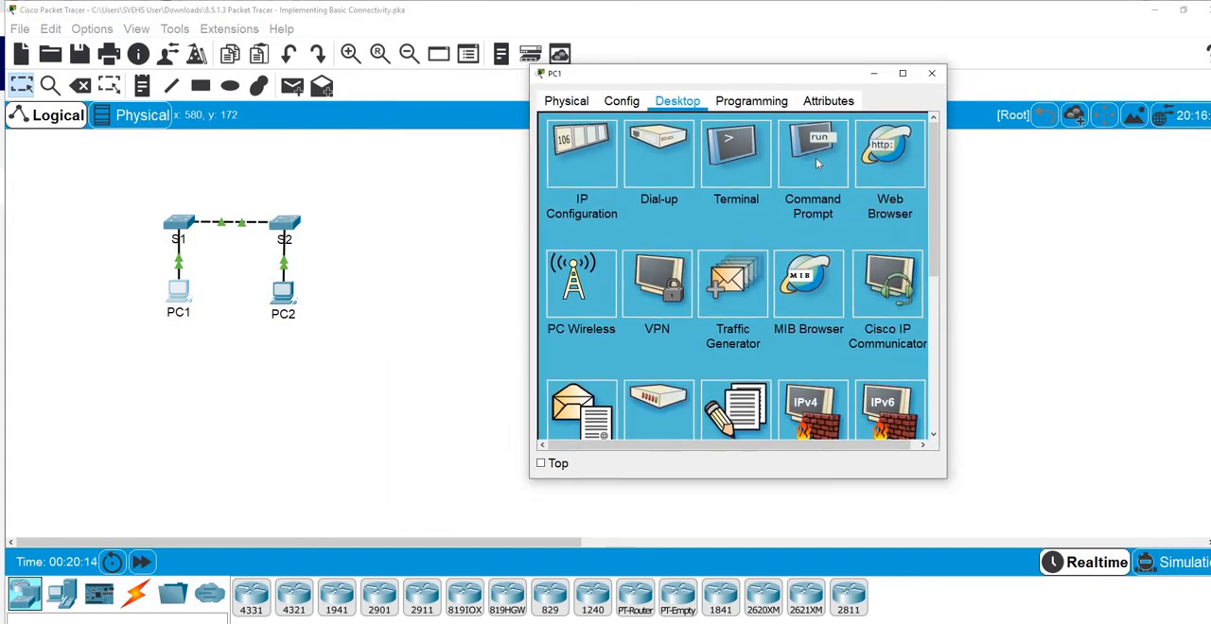
left_click(816, 158)
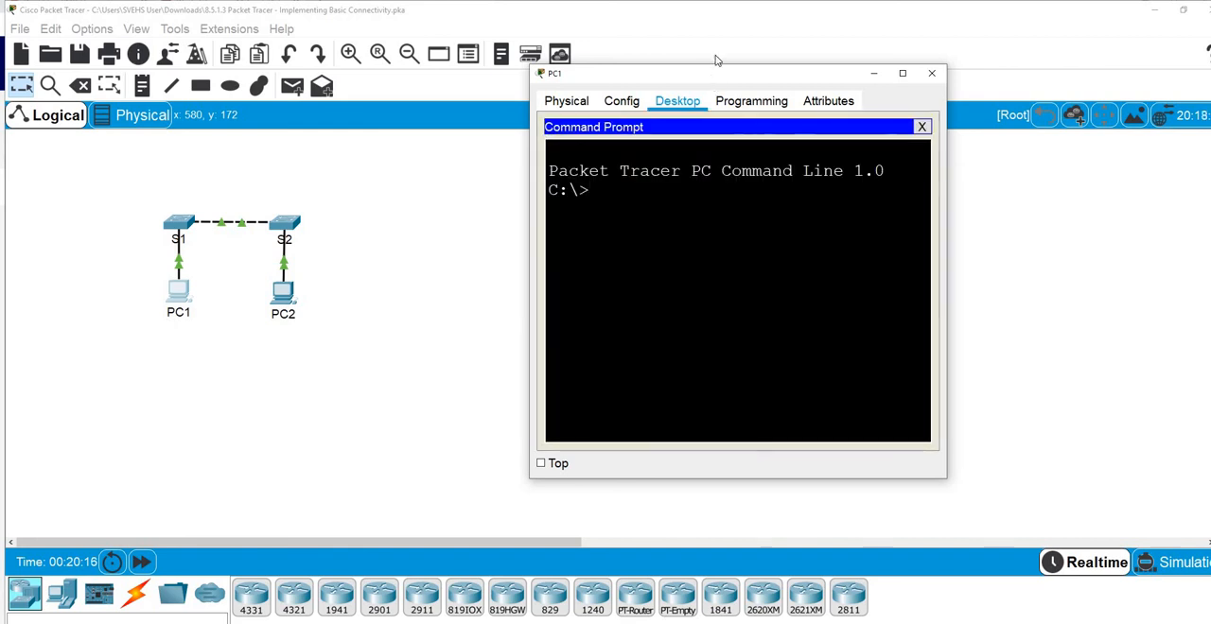
left_click_drag(717, 59, 730, 5)
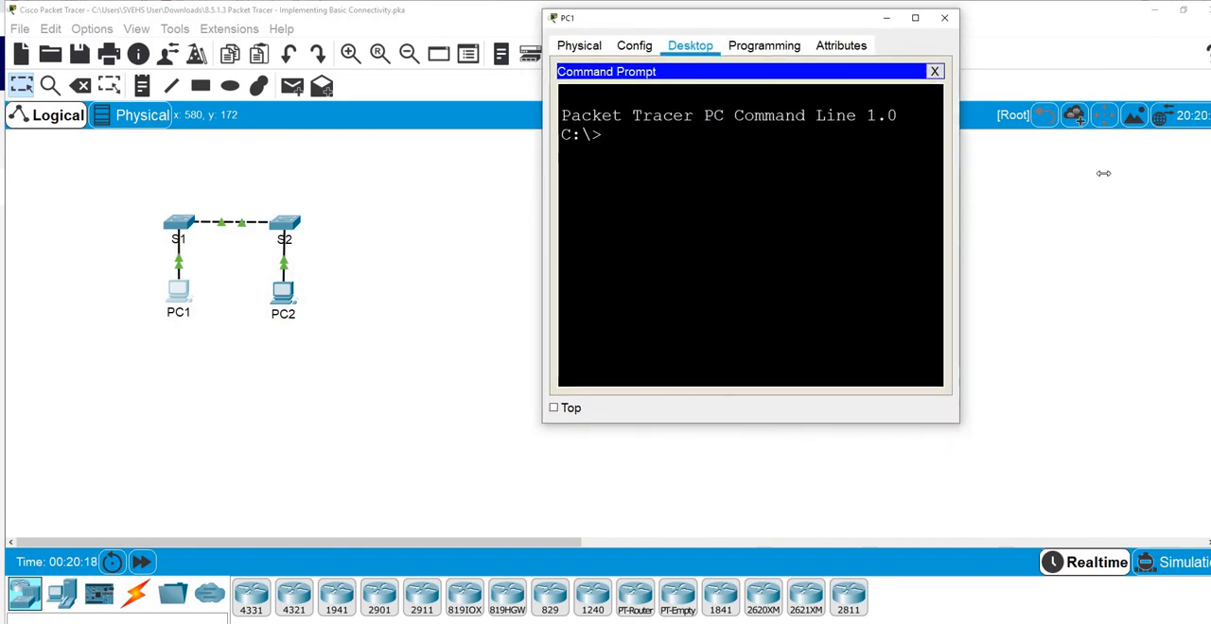
left_click_drag(1103, 174, 1140, 173)
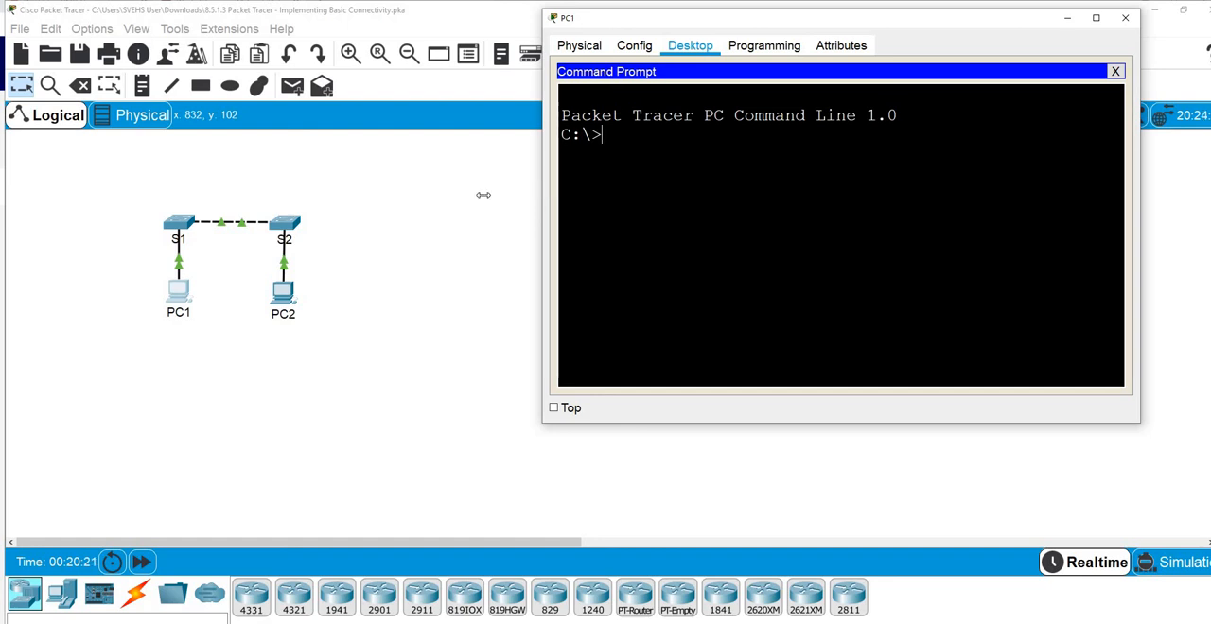
left_click_drag(483, 195, 393, 195)
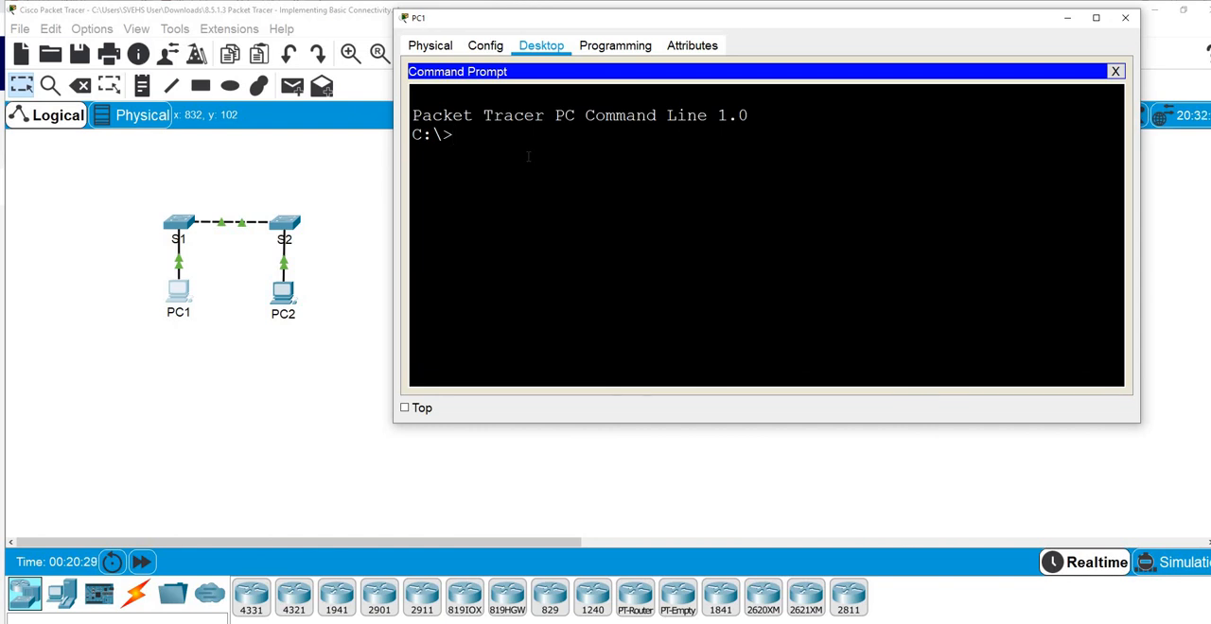
type("ipconfig")
key("Return")
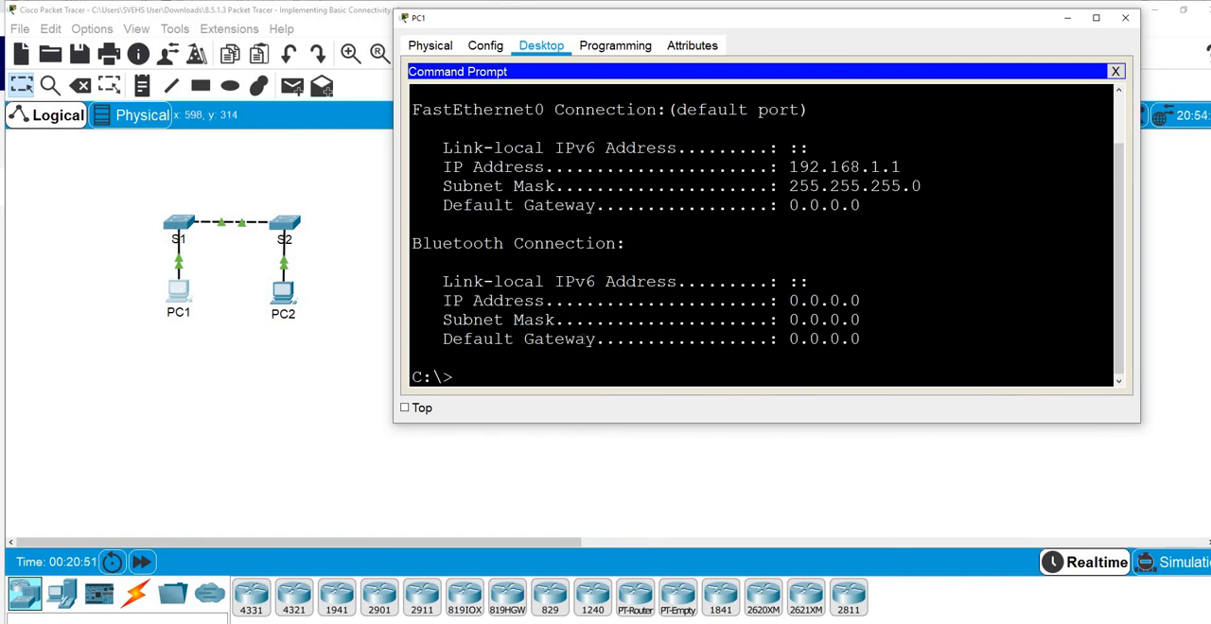
Test connectivity from PC1 to switch S1 by pinging 192.168.1.253 twice
type("ping 1")
type("92")
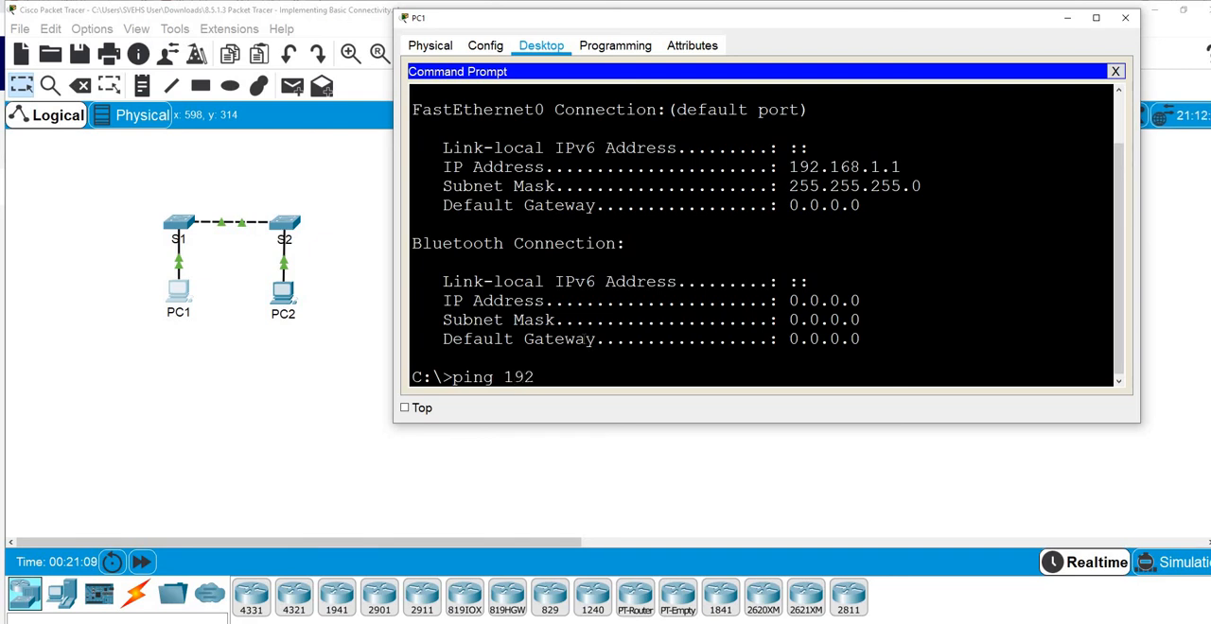
type(".168.1.2")
type("53")
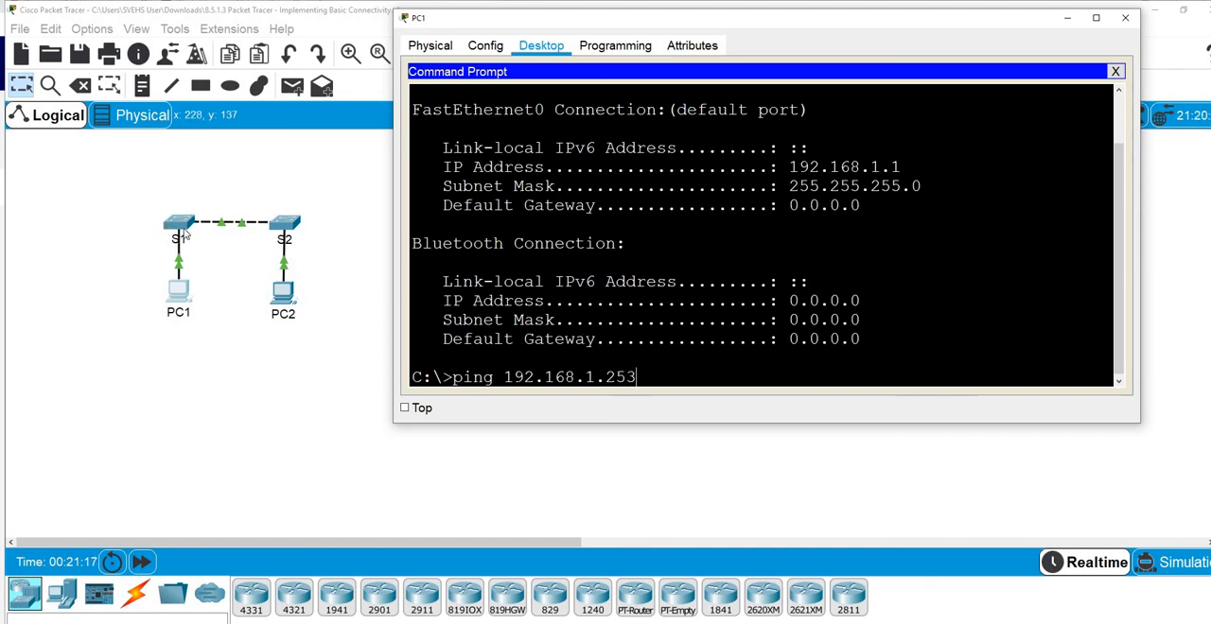
key("Return")
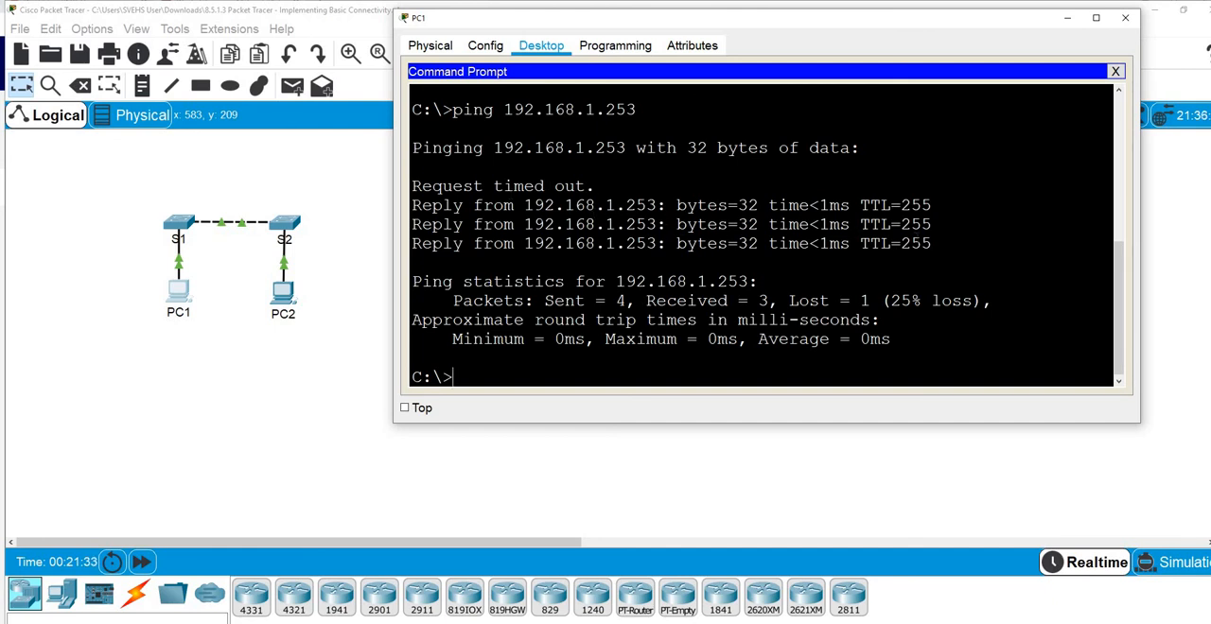
key("Up")
key("Return")
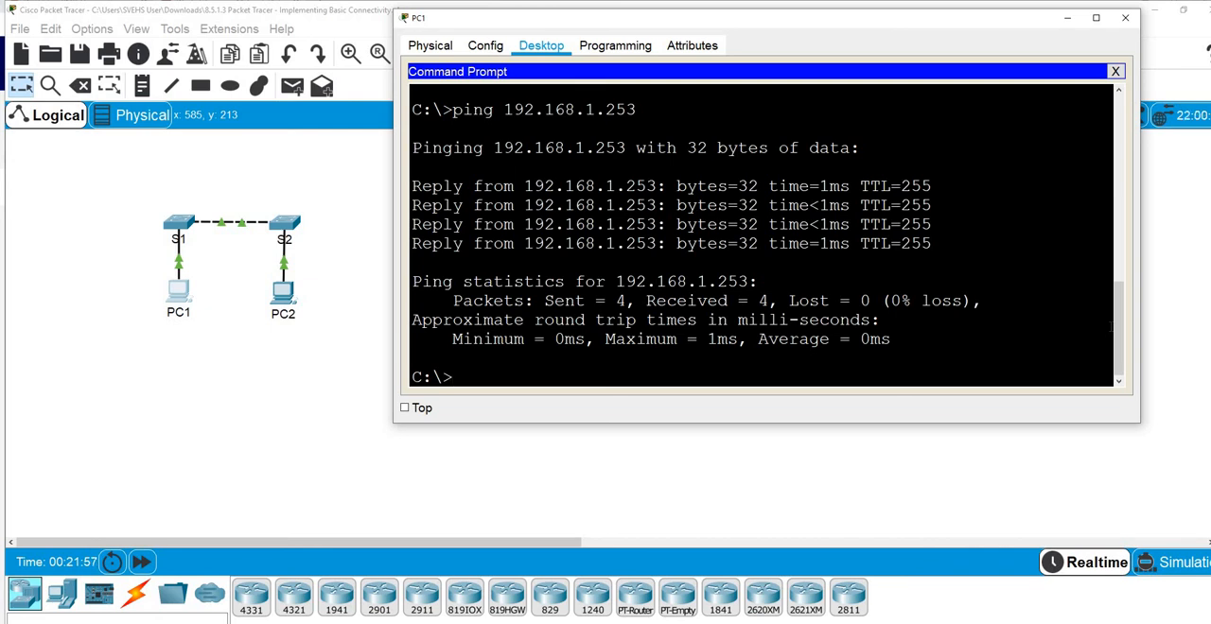
Test connectivity from PC1 to switch S2 by pinging 192.168.1.254 twice
key("Up")
key("BackSpace")
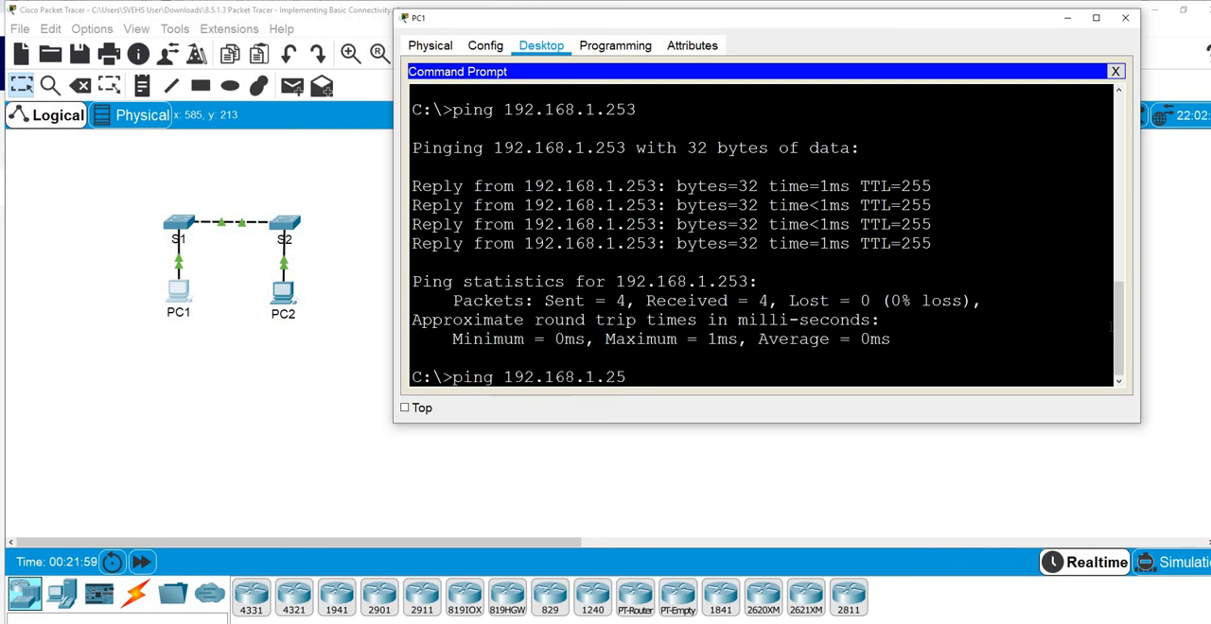
type("4")
key("Return")
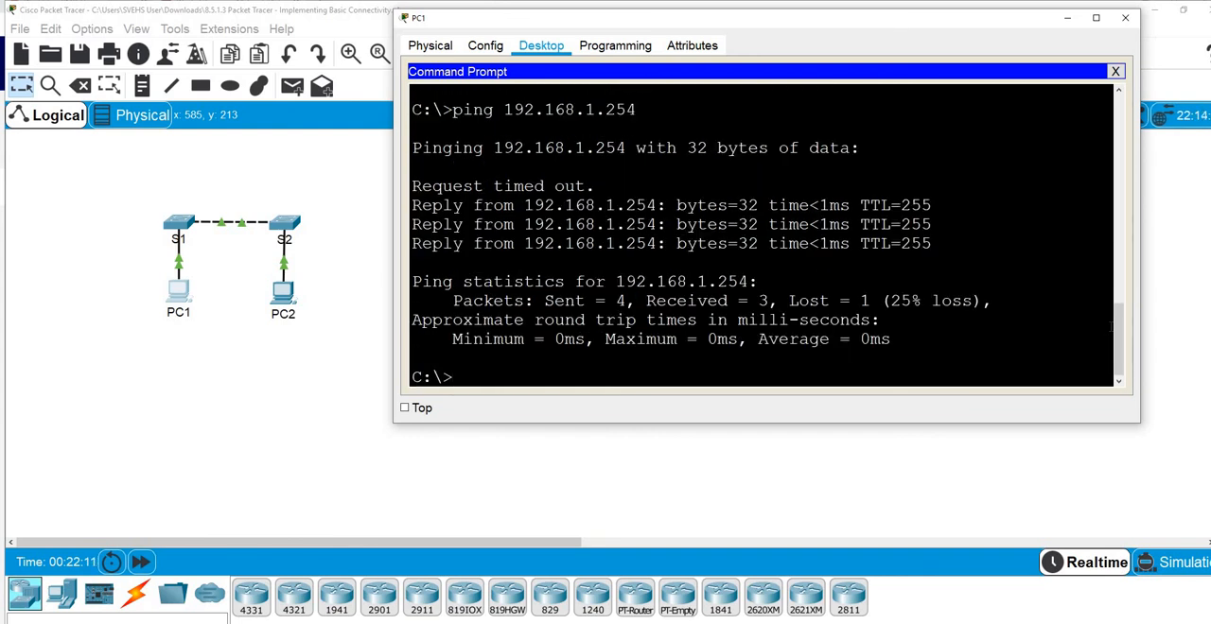
key("Up")
key("Return")
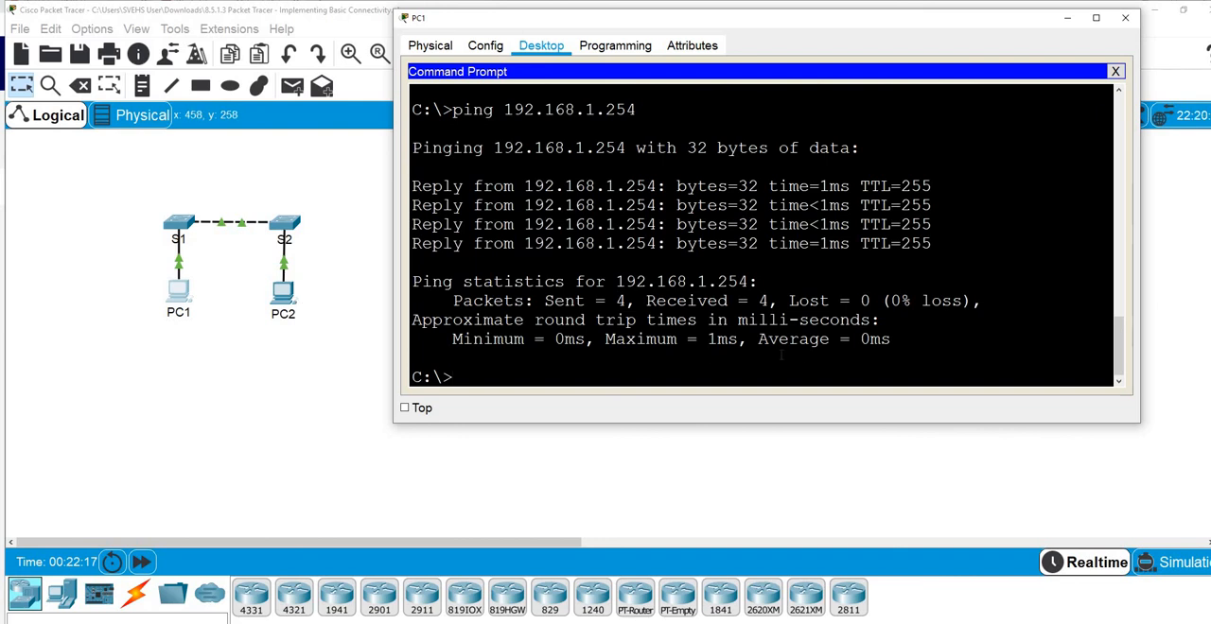
Ping PC2 at 192.168.1.2 from PC1's command prompt
key("Up")
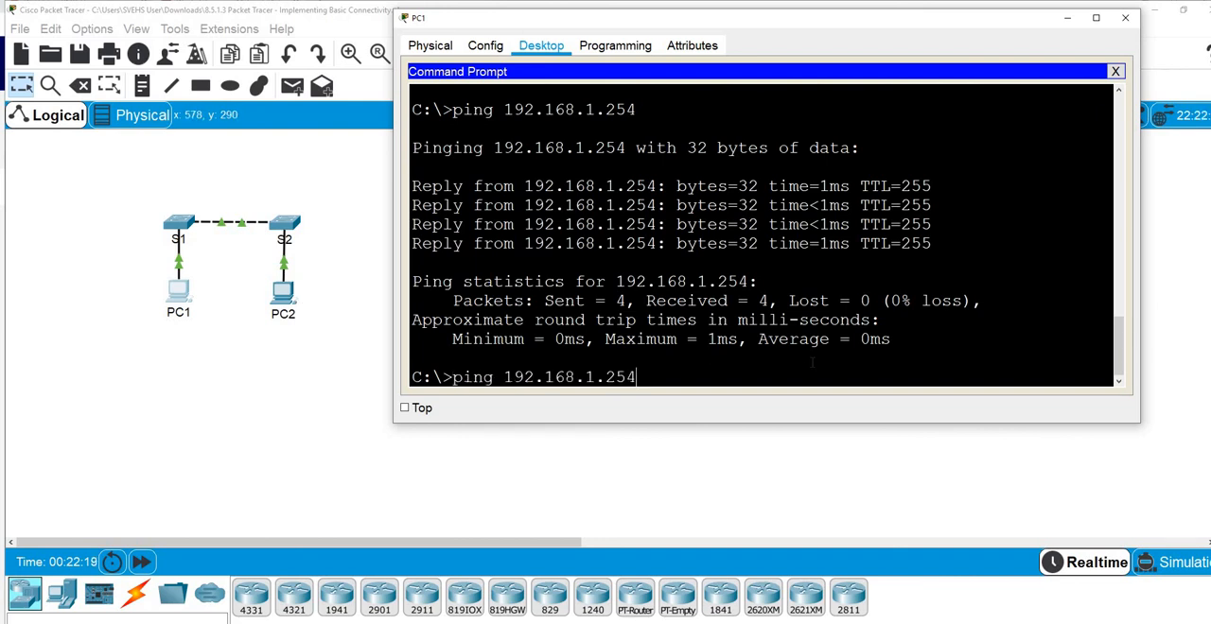
key("BackSpace")
key("BackSpace")
key("BackSpace")
type("2")
key("Return")
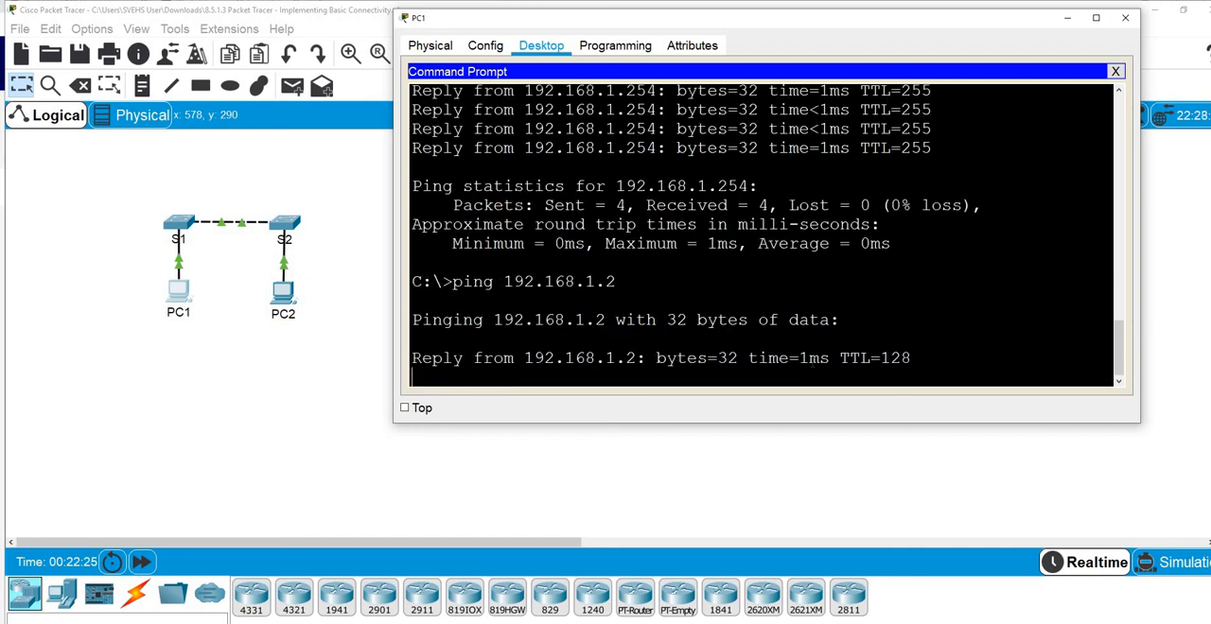